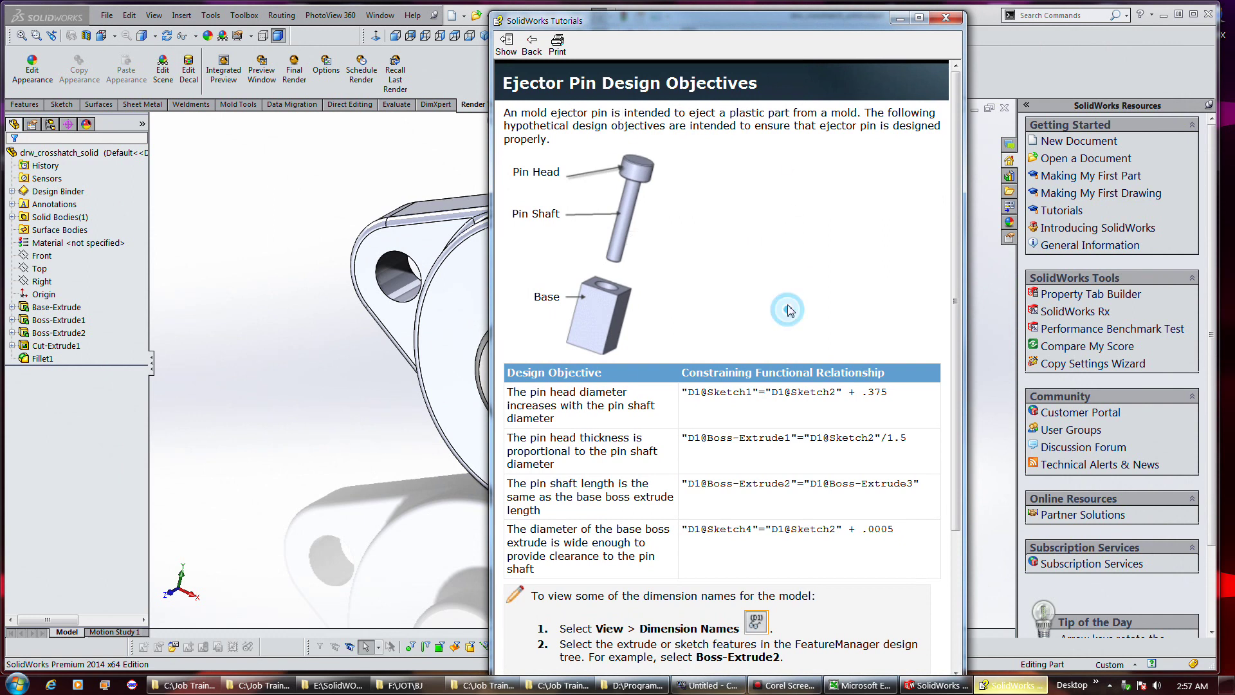
# Step: Go back twice in the Tutorials window to Advanced Techniques and choose the Equations tutorial
pyautogui.scroll(-3, 790, 310)
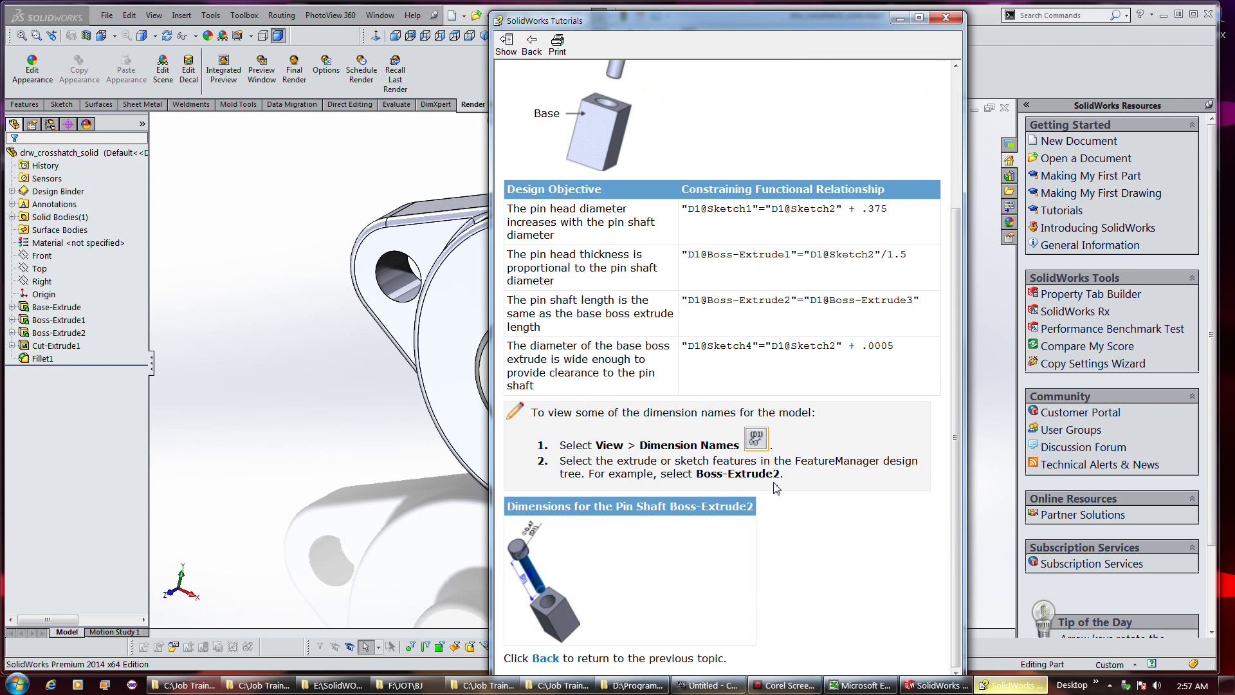
pyautogui.click(785, 685)
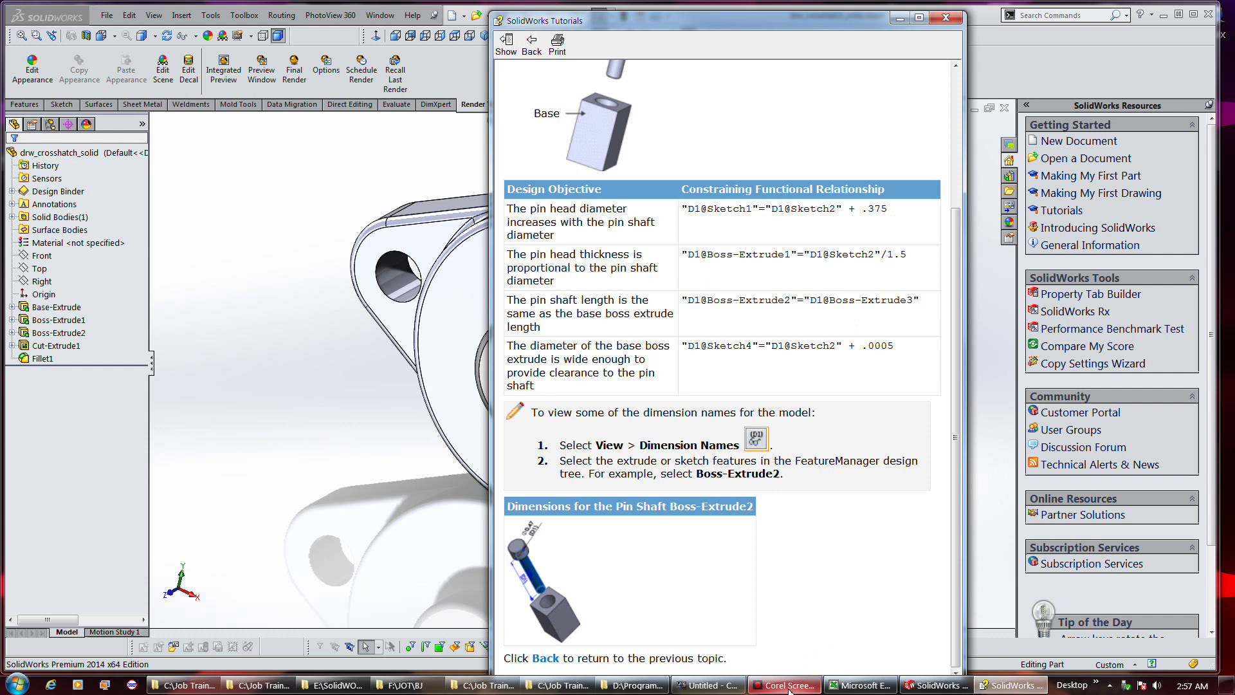
pyautogui.scroll(3, 758, 291)
pyautogui.click(528, 55)
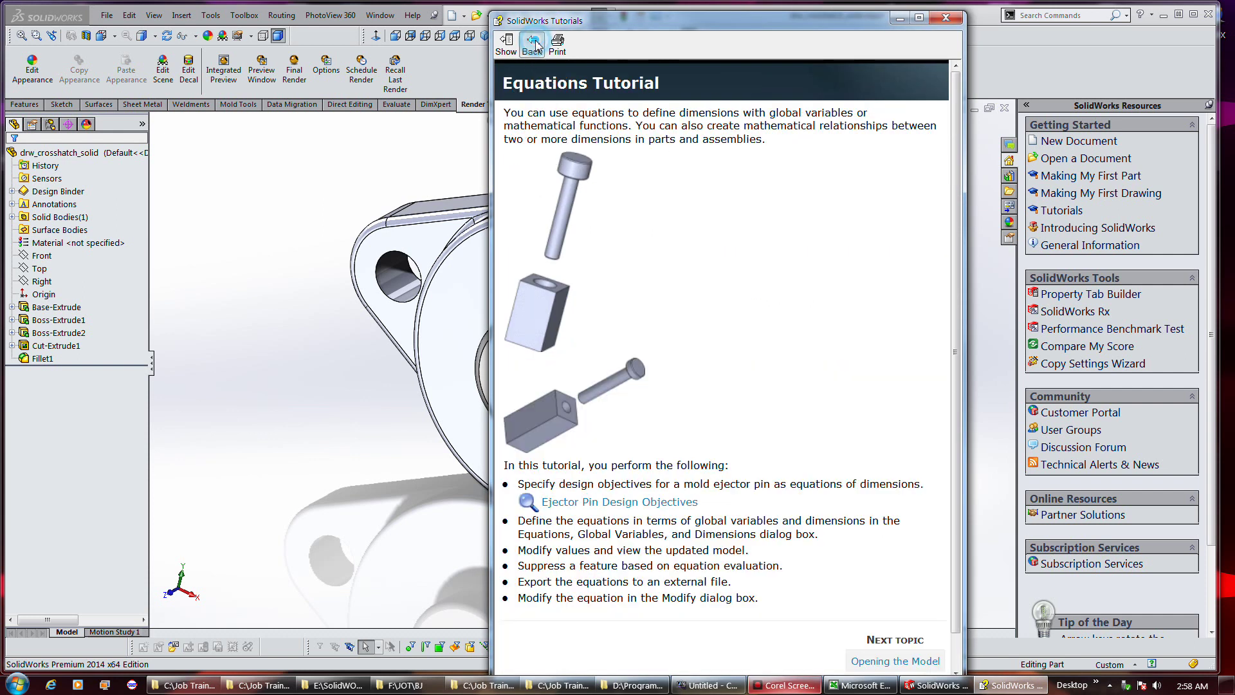
pyautogui.click(530, 54)
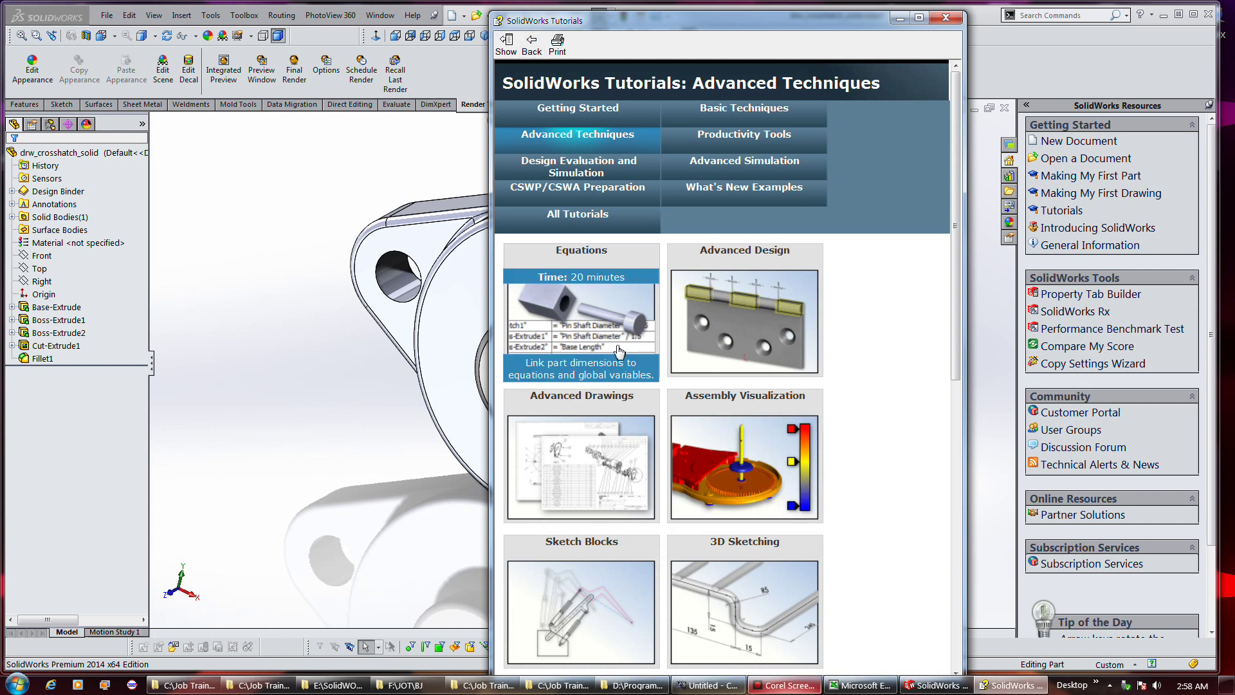
pyautogui.click(607, 320)
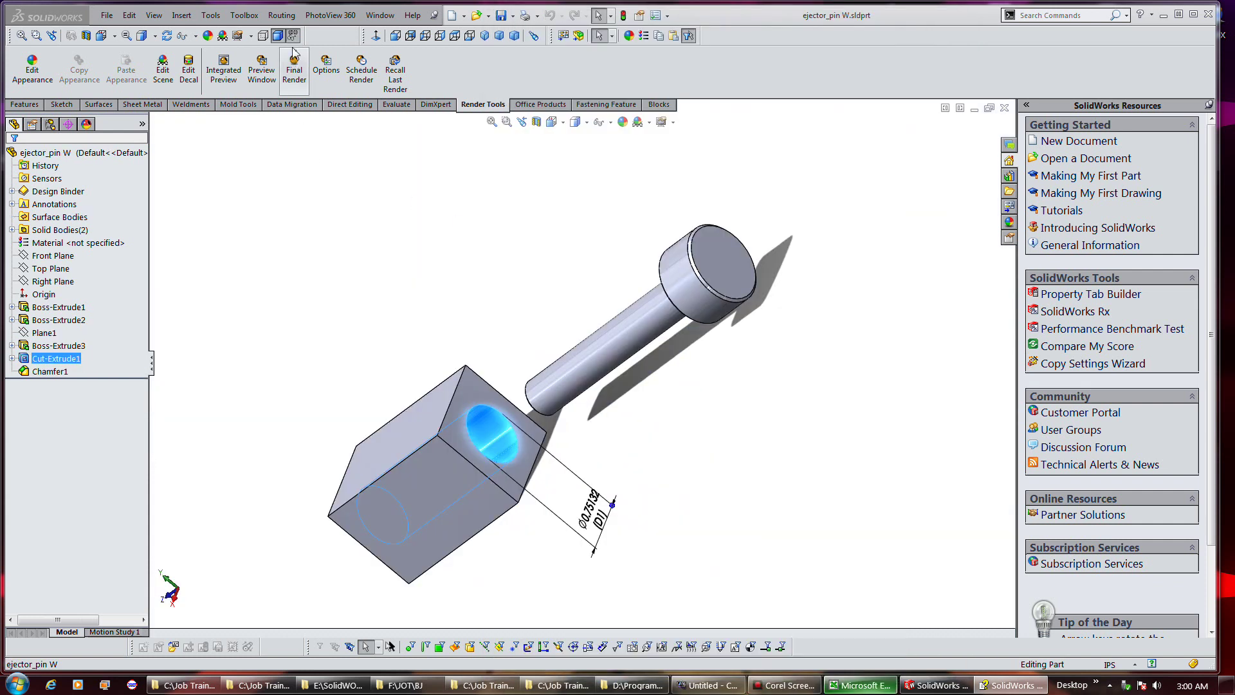
# Step: Toggle View Dimension Names a few times, then turn dimension names off in the Hide/Show Items flyout
pyautogui.click(294, 37)
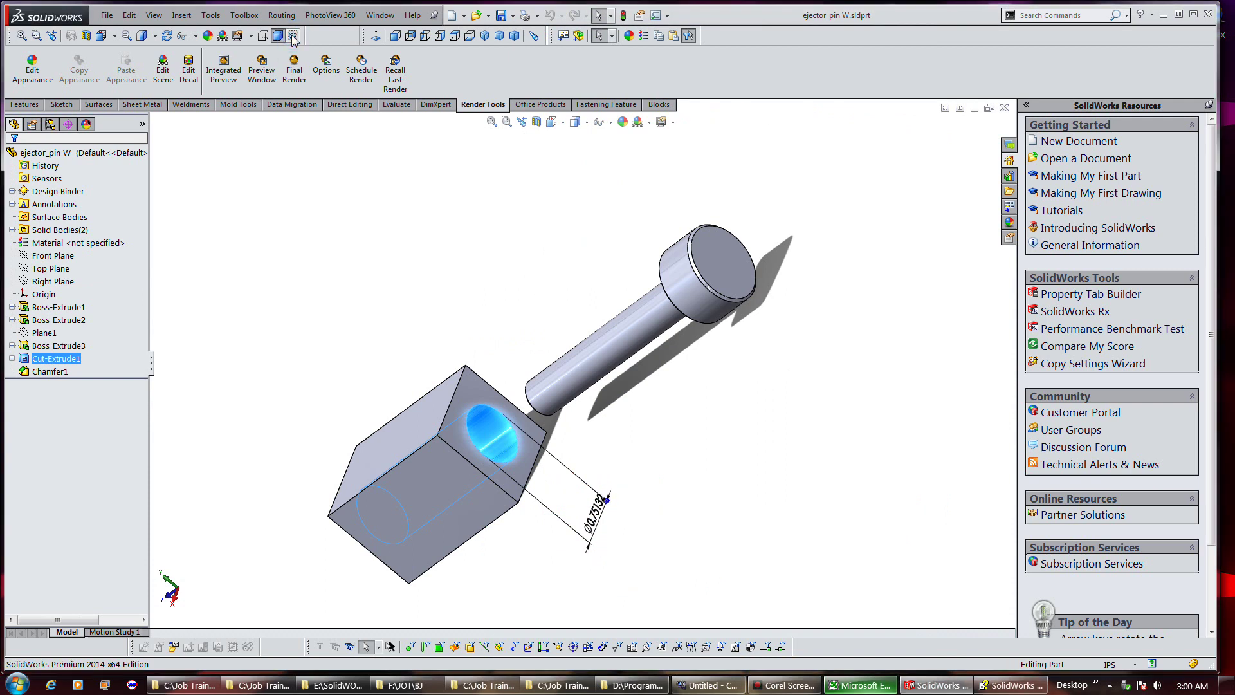
pyautogui.click(294, 37)
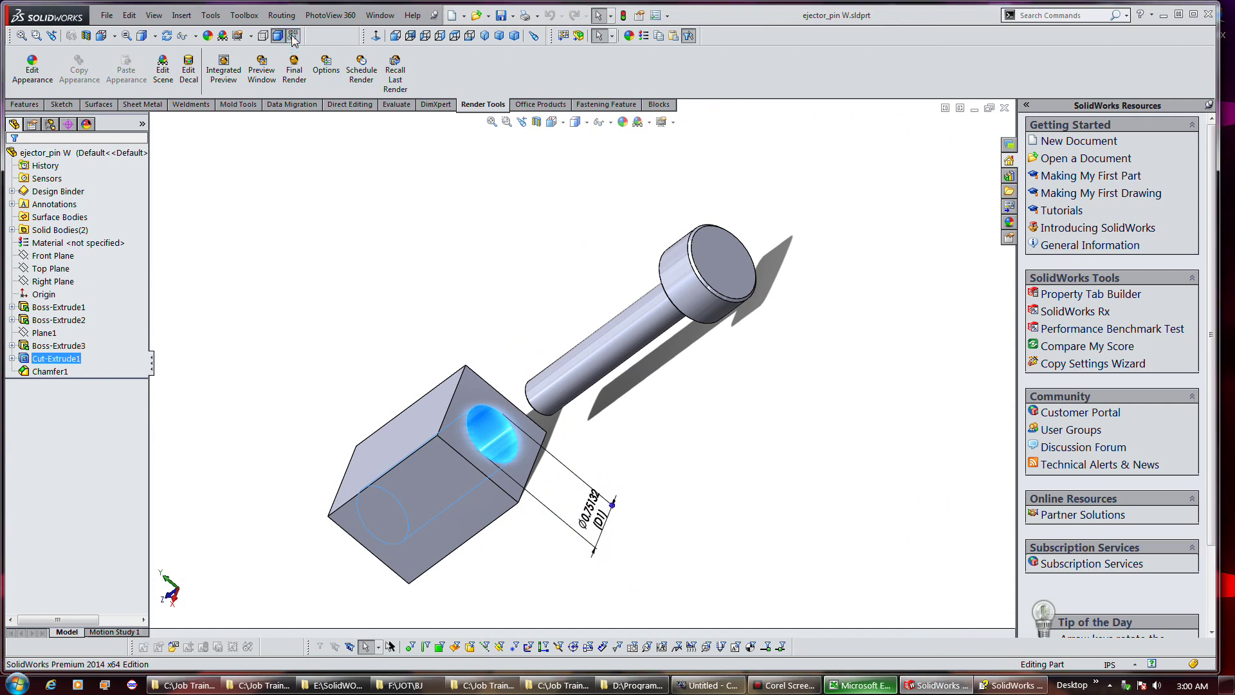
pyautogui.click(293, 37)
pyautogui.click(294, 36)
pyautogui.click(611, 123)
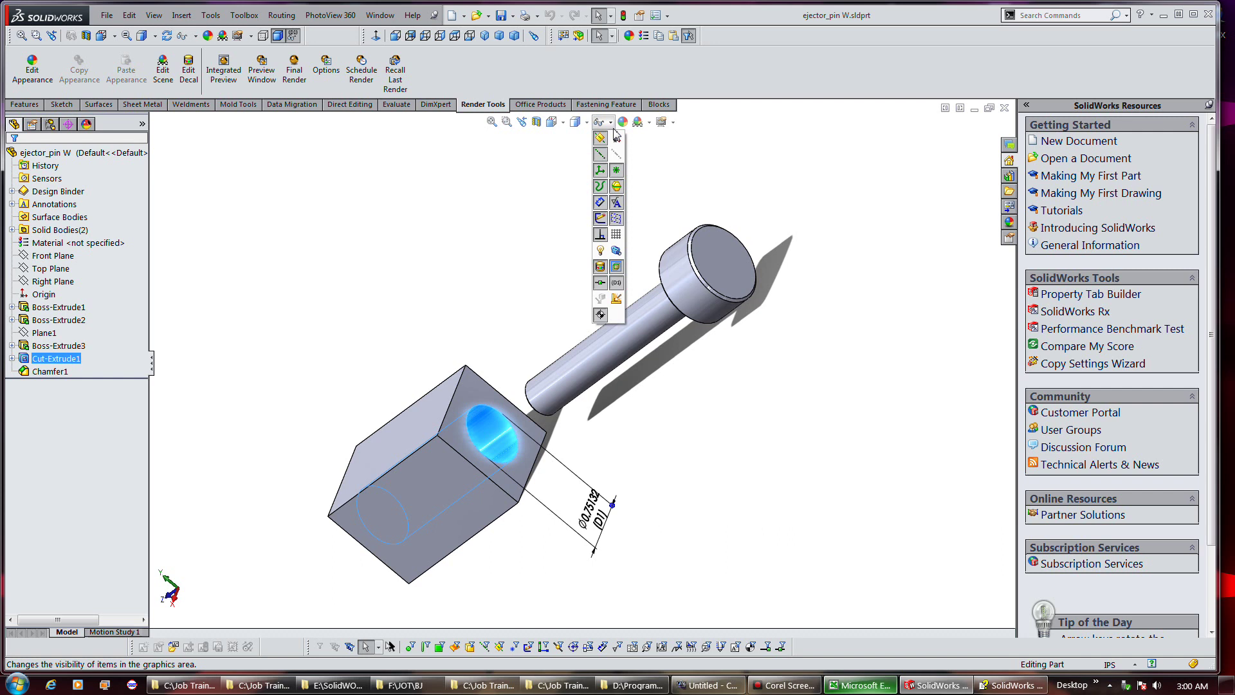
pyautogui.click(619, 285)
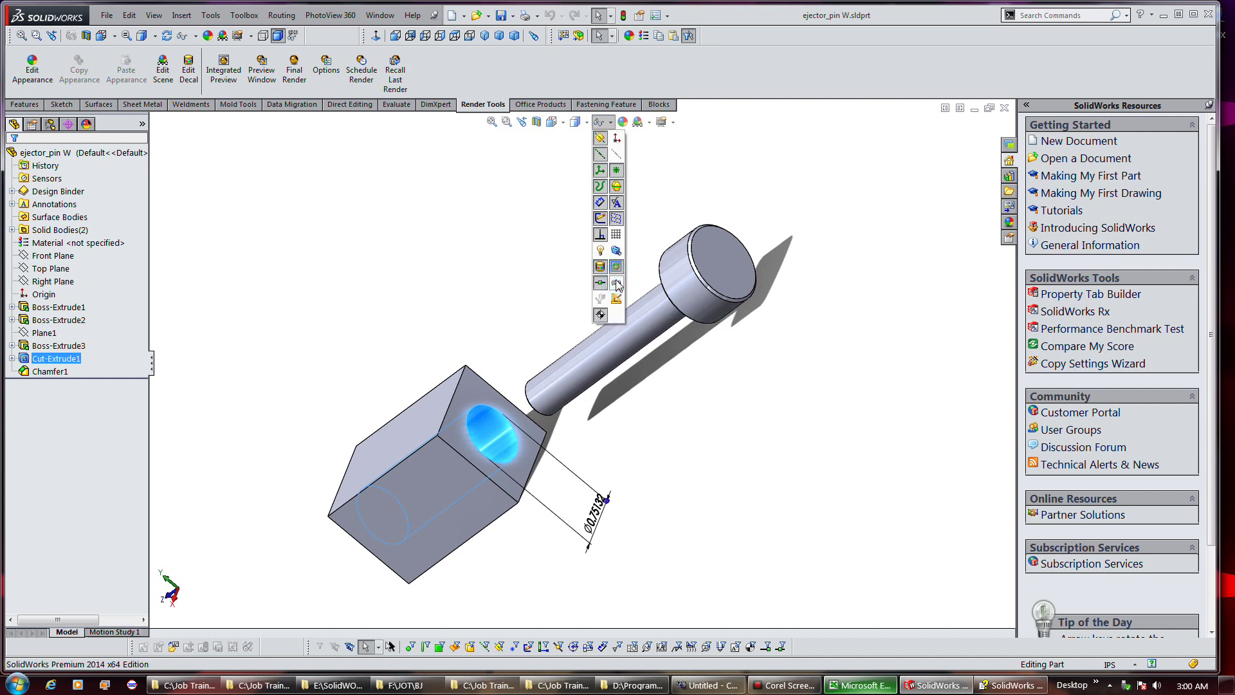
pyautogui.click(424, 211)
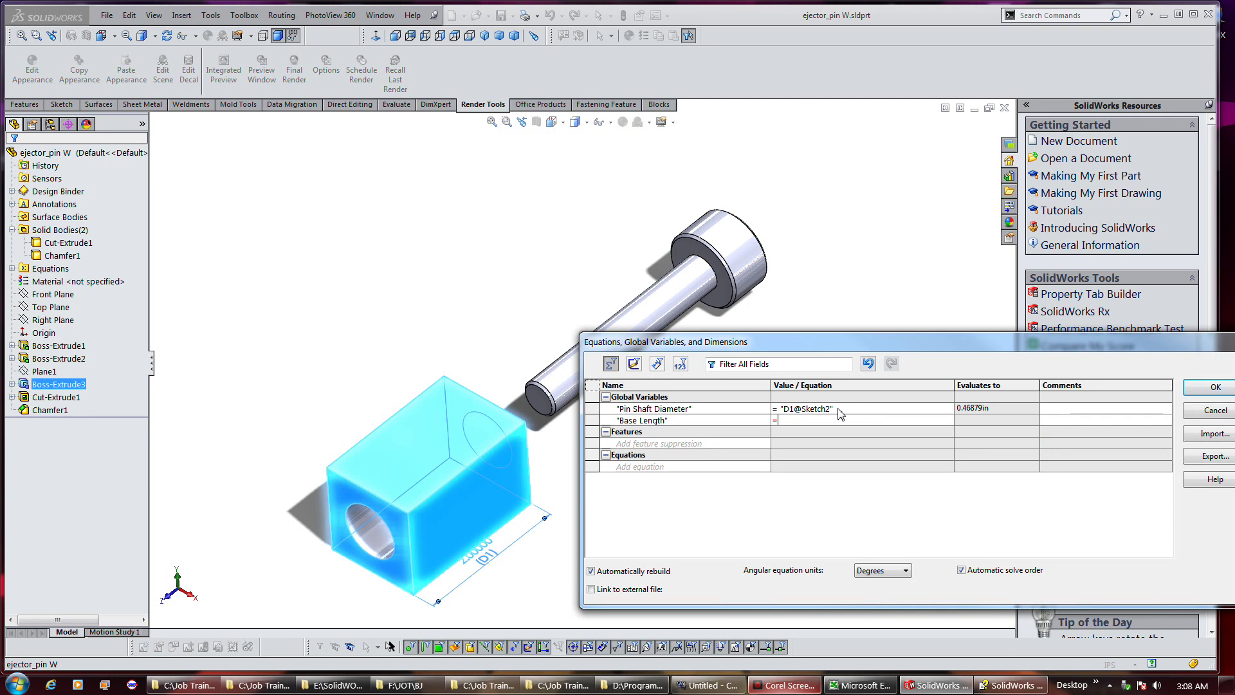
# Step: Set Base Length to the base block's D1@Boss-Extrude3 dimension (2in) and accept the Equations dialog
pyautogui.click(491, 558)
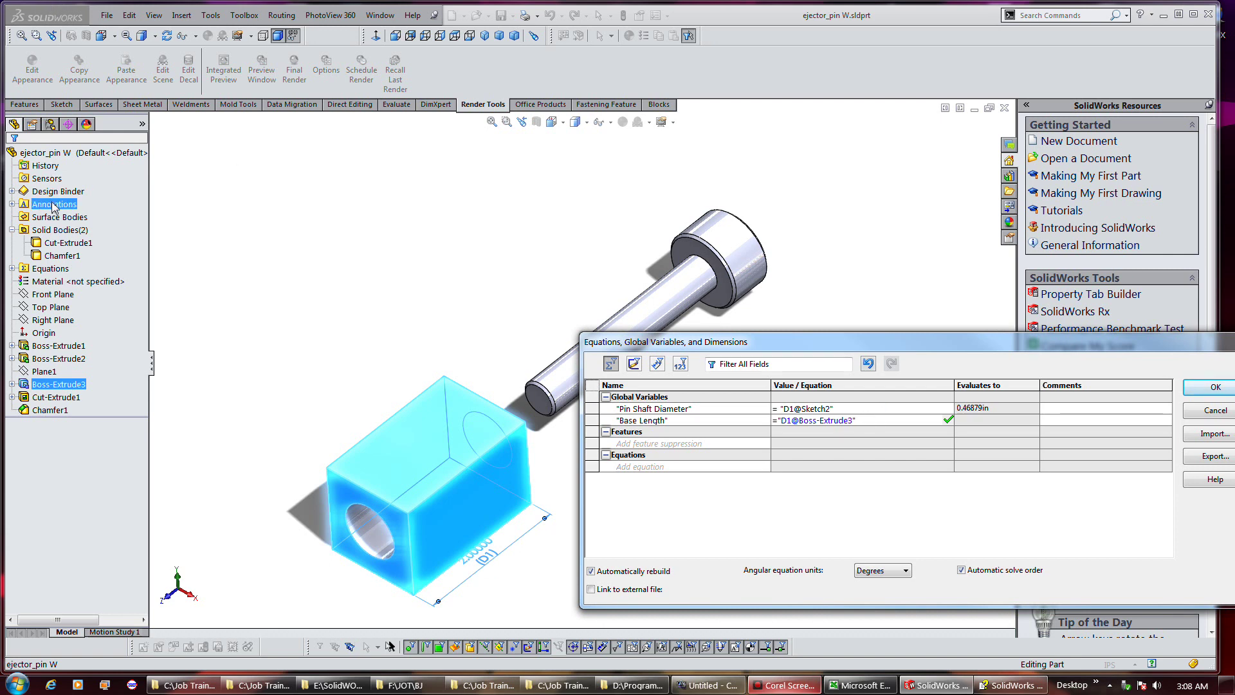
pyautogui.click(47, 179)
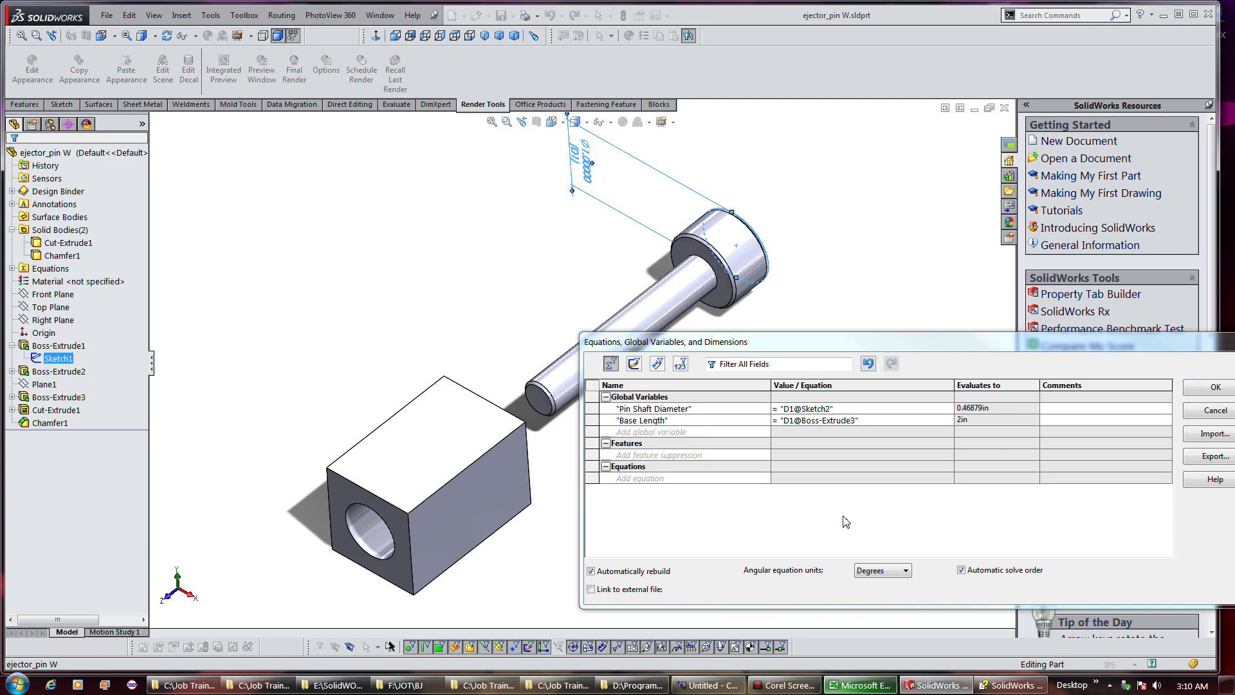
pyautogui.click(1200, 389)
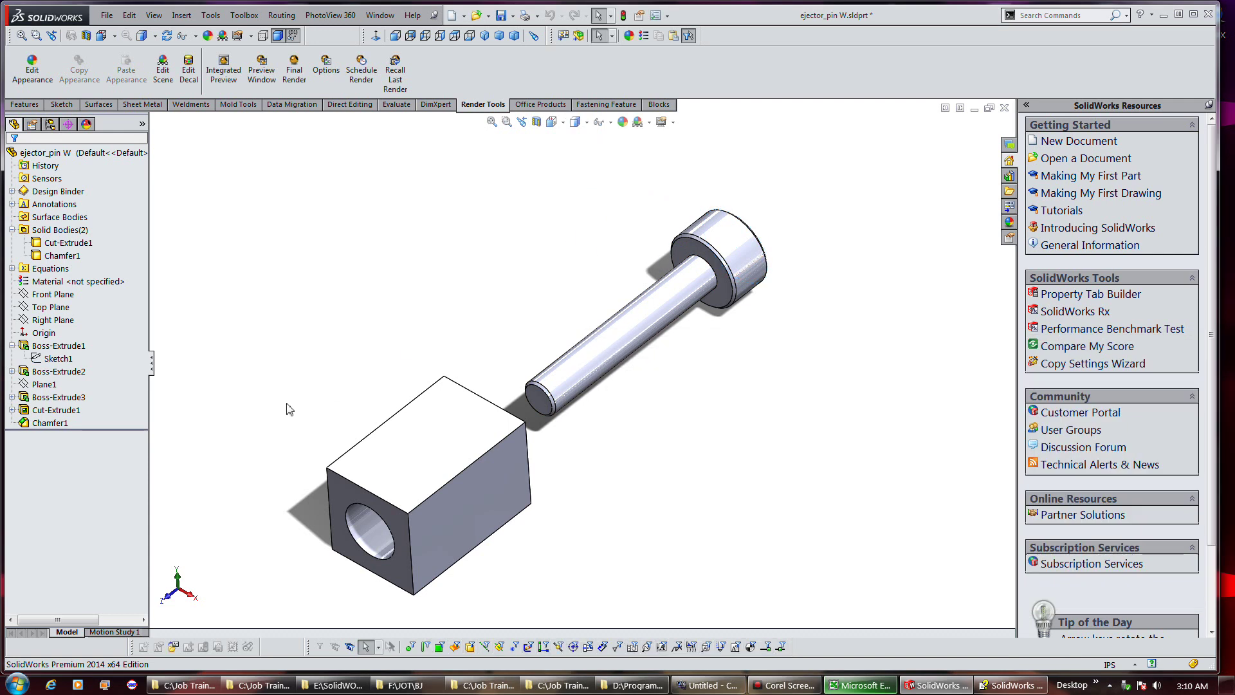
# Step: Show the hole cut, Plane1 and the pin head sketch's diameter dimension on the model
pyautogui.click(61, 411)
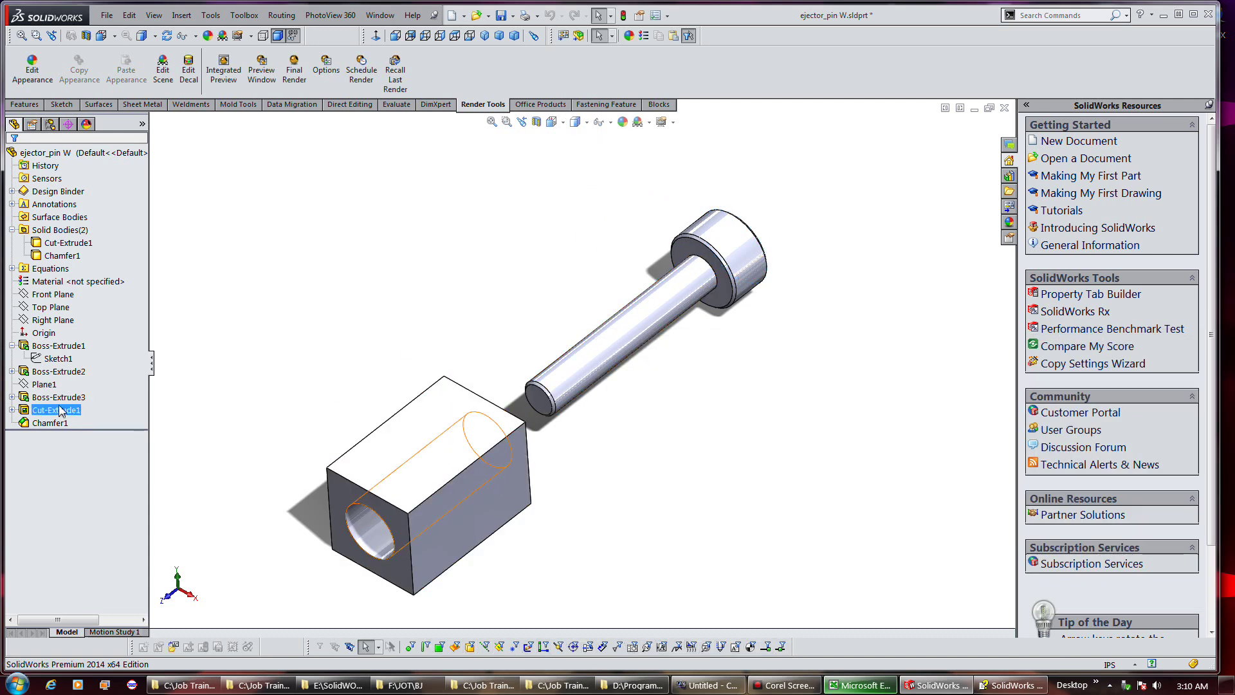
pyautogui.click(41, 386)
pyautogui.doubleClick(57, 359)
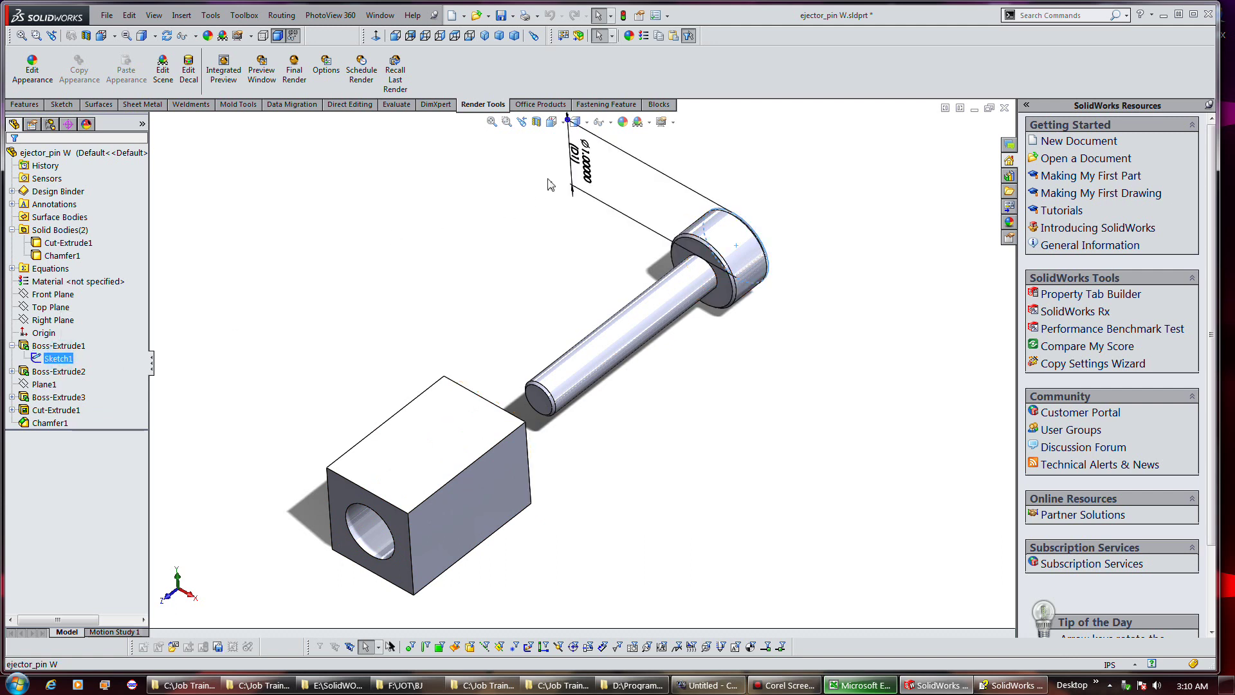
# Step: Replace the Ø1.0000 pin head diameter with the equation ="Pin Shaft Diameter"+.375
pyautogui.doubleClick(584, 164)
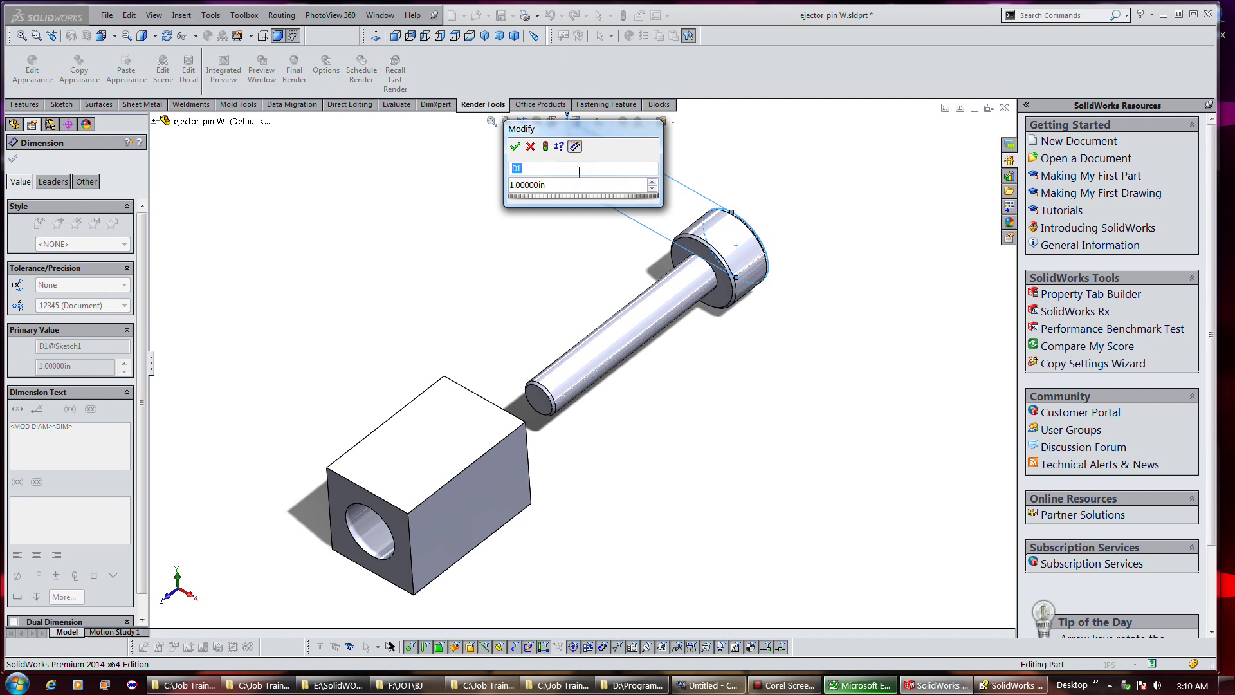
pyautogui.moveTo(582, 186); pyautogui.dragTo(508, 185)
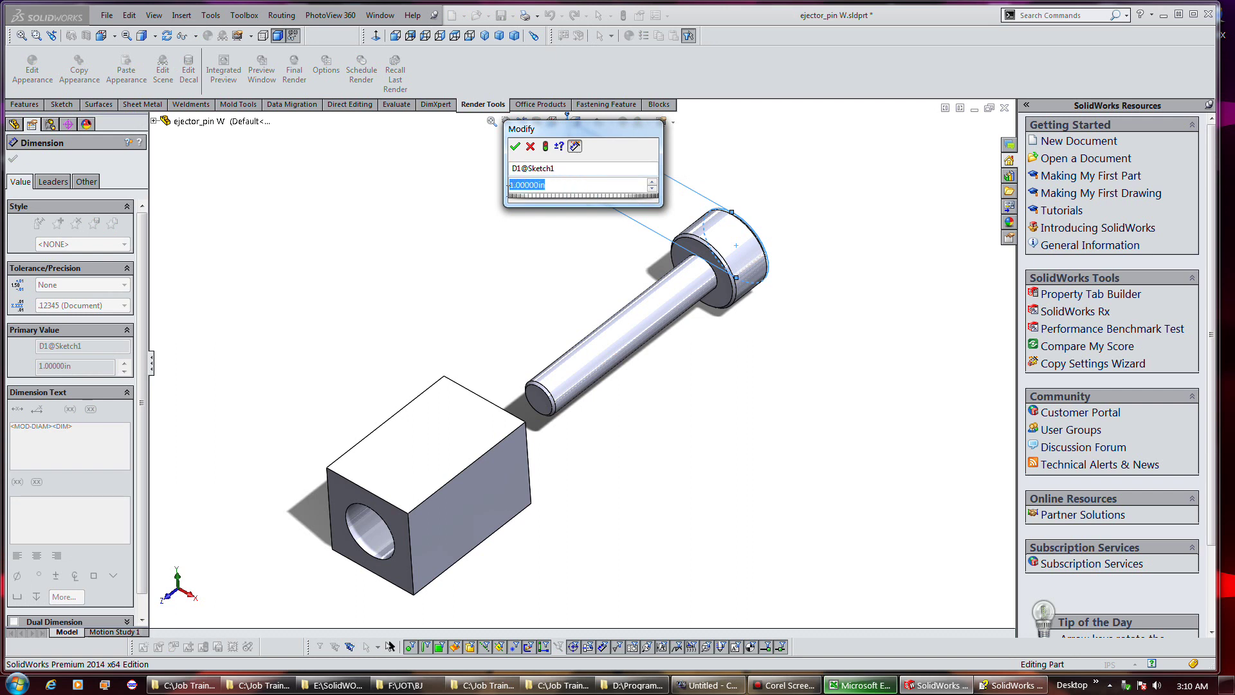
pyautogui.write('=')
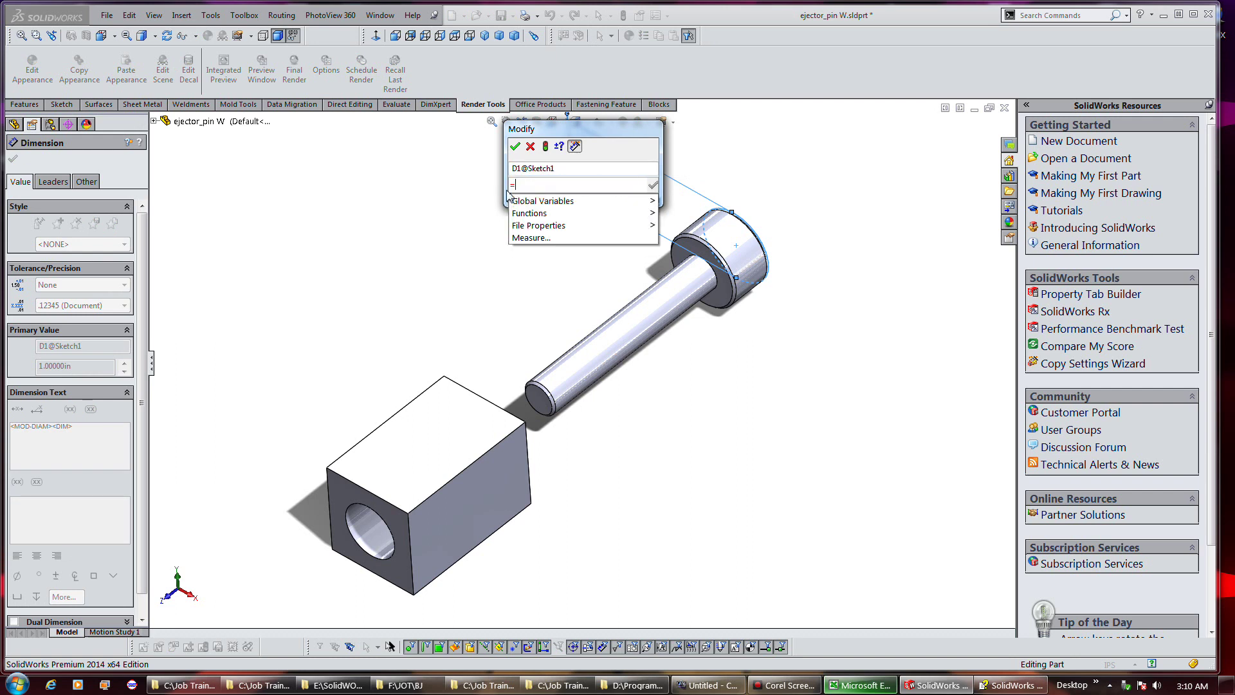
pyautogui.moveTo(509, 200)
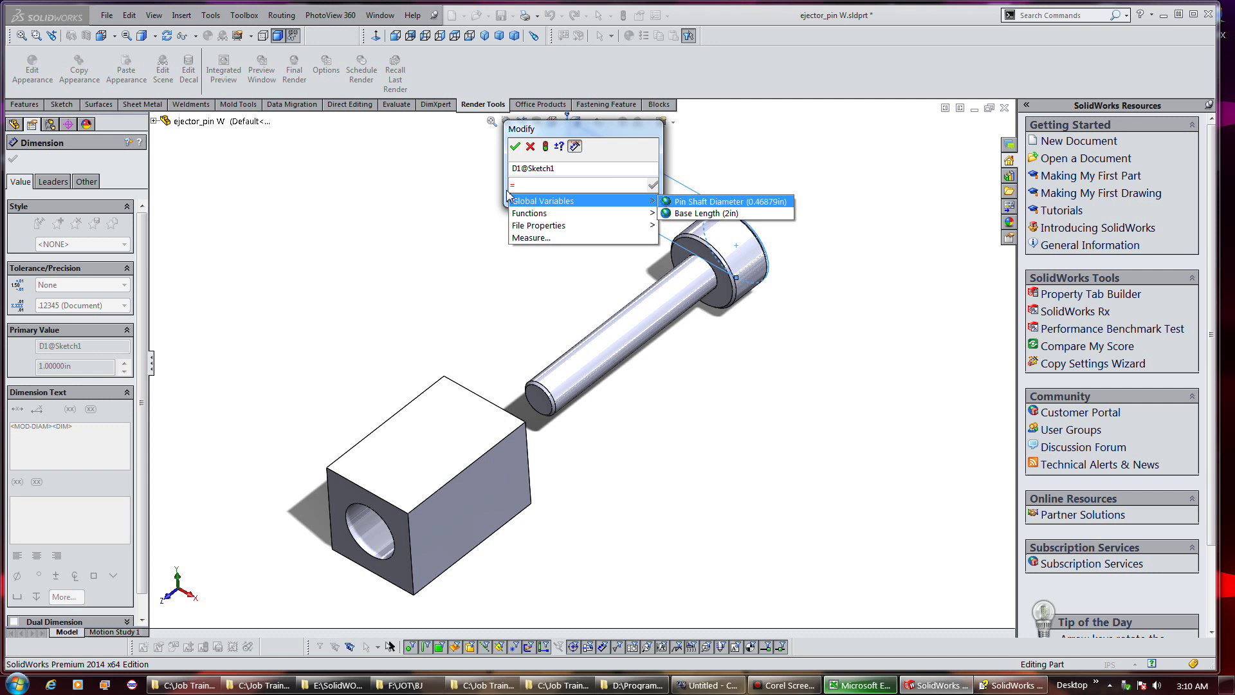
pyautogui.press('Return')
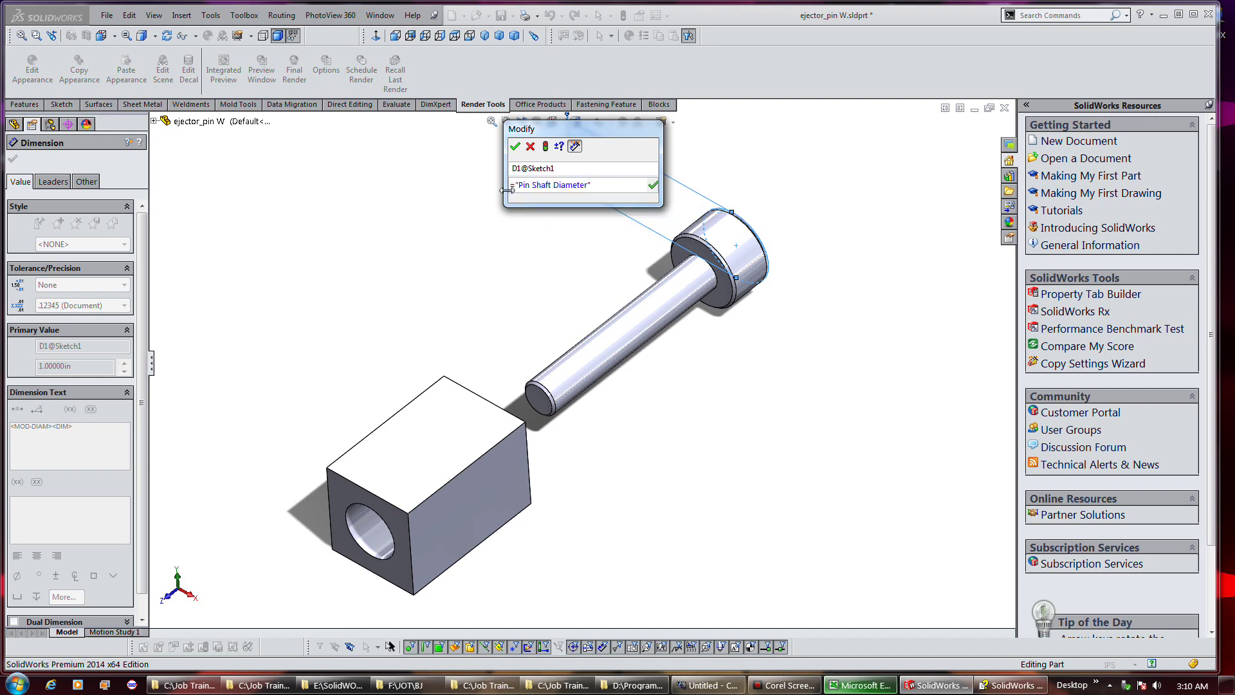
pyautogui.write('+')
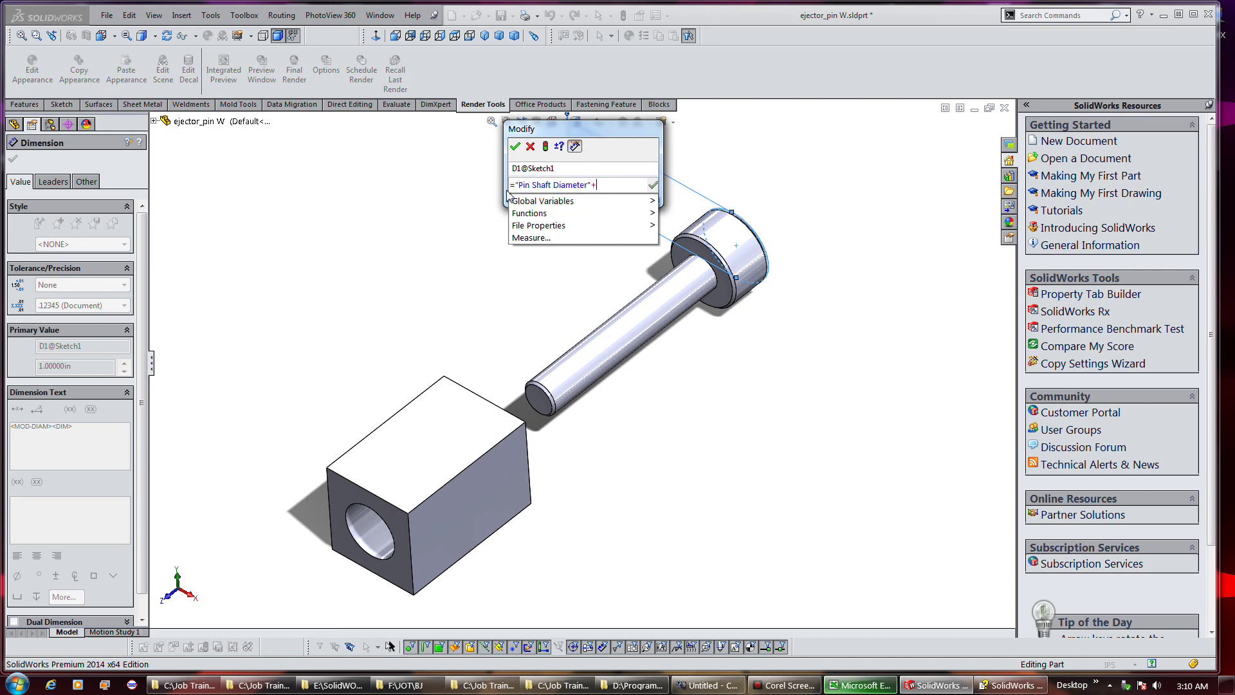
pyautogui.write('.375')
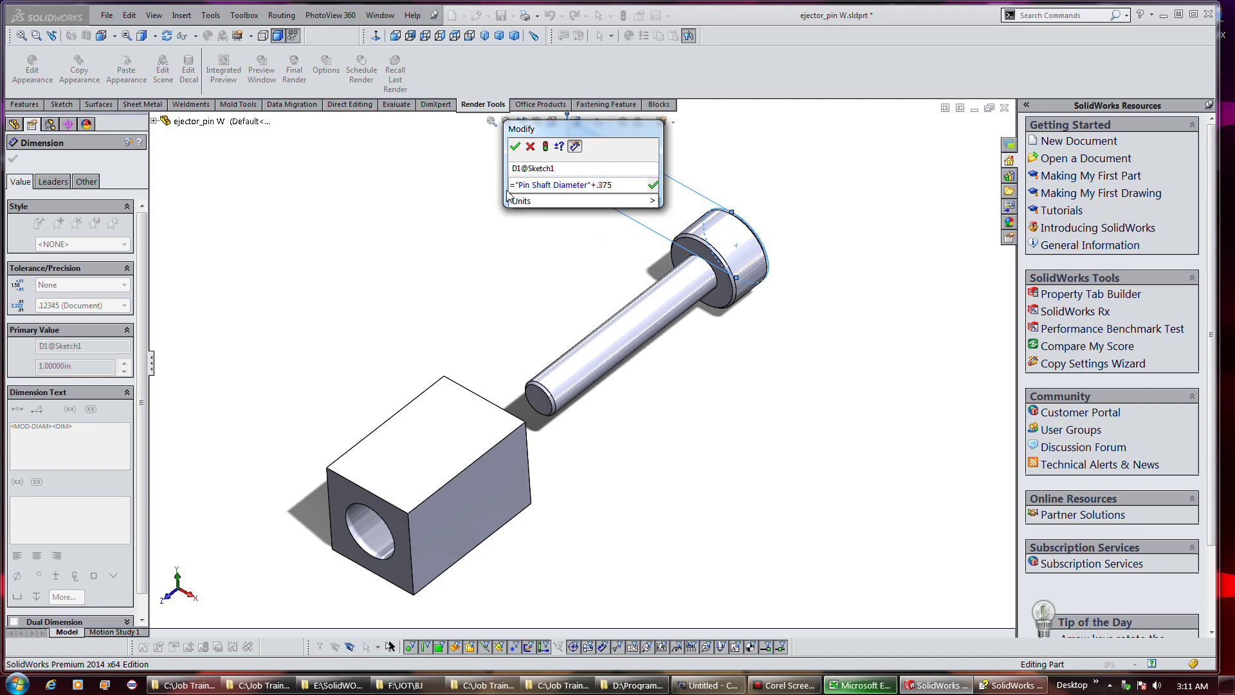
pyautogui.click(653, 186)
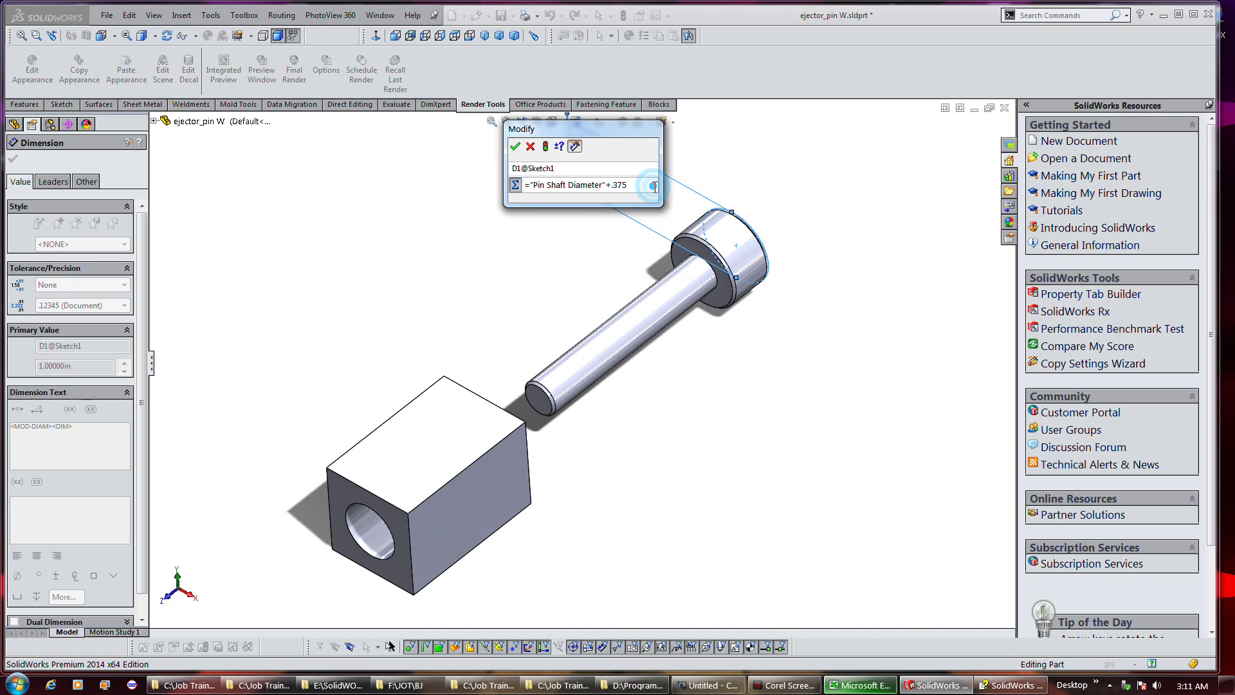
pyautogui.click(515, 147)
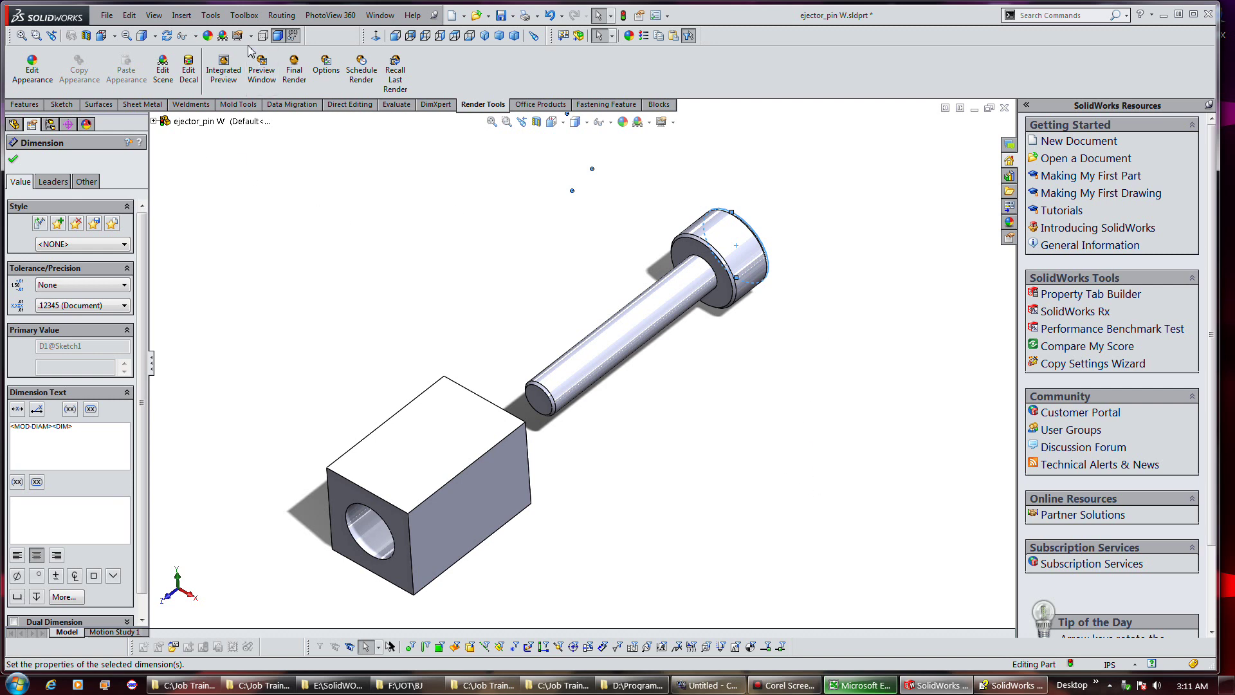
# Step: Bring up the Equations manager from Tools and move the tutorial window aside for reference
pyautogui.click(211, 14)
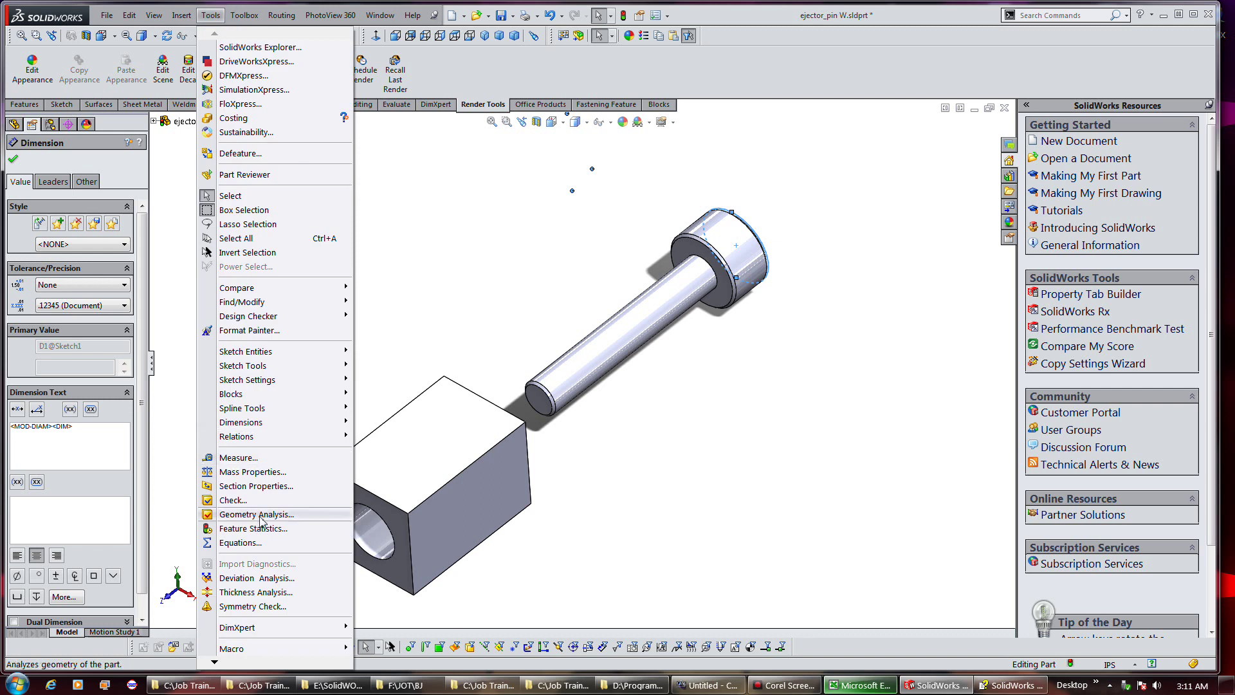
pyautogui.click(247, 543)
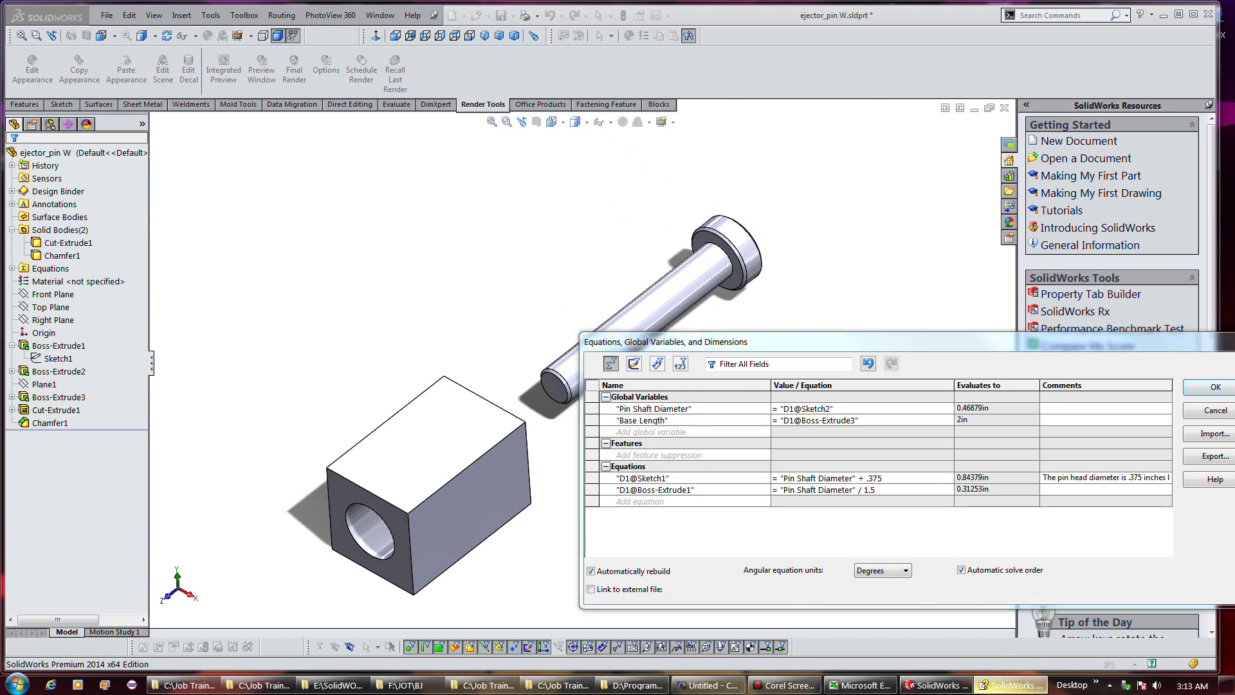
pyautogui.hotkey('alt', 'Tab')
pyautogui.moveTo(1078, 96); pyautogui.dragTo(1109, 160)
pyautogui.hotkey('alt', 'Tab')
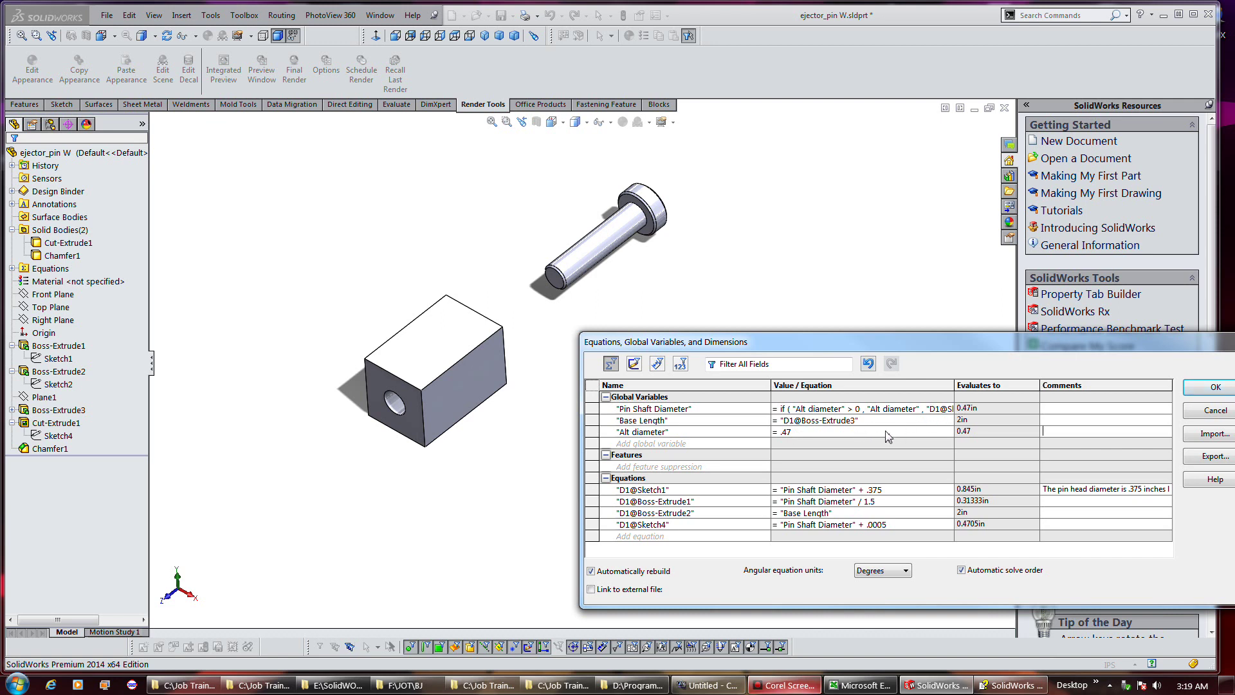
# Step: Try Alt diameter values of .75 and .25, then set it to 0
pyautogui.click(844, 434)
pyautogui.doubleClick(843, 434)
pyautogui.write('.75')
pyautogui.press('Return')
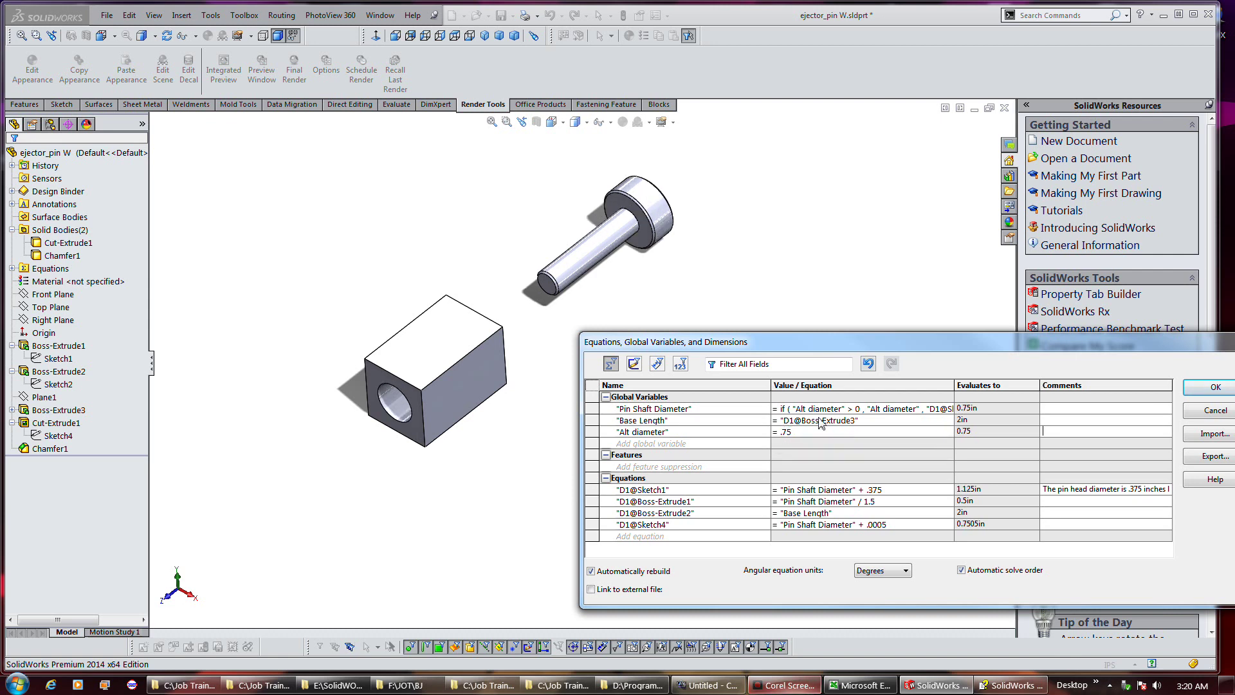
pyautogui.click(813, 431)
pyautogui.doubleClick(814, 431)
pyautogui.write('.25')
pyautogui.press('Return')
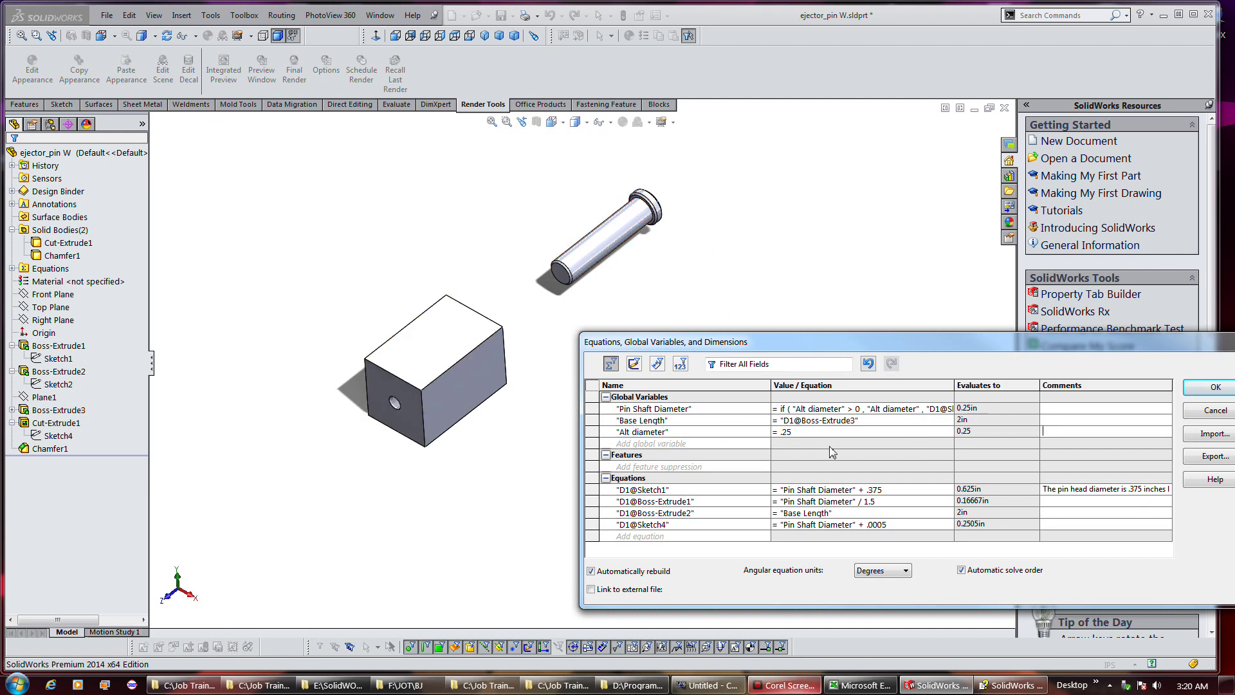
pyautogui.click(812, 433)
pyautogui.doubleClick(812, 433)
pyautogui.write('0')
pyautogui.press('Return')
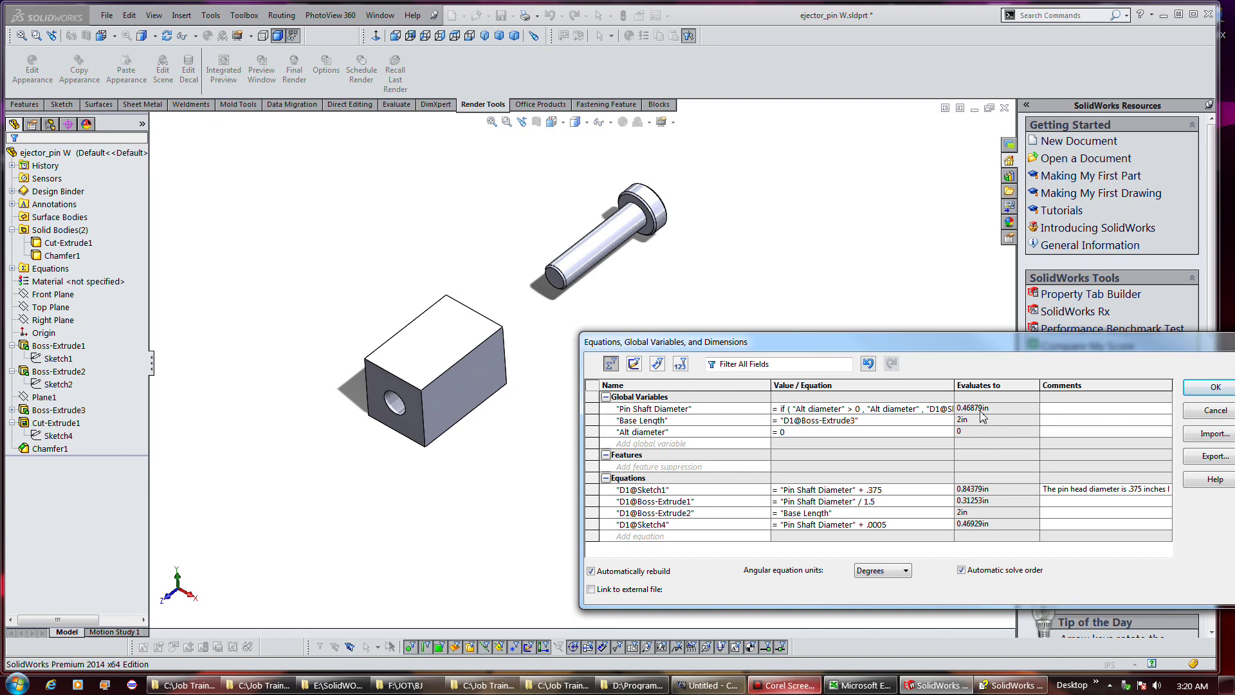
# Step: Edit the Pin Shaft Diameter if() so it falls back to D1@Sketch2
pyautogui.moveTo(979, 412)
pyautogui.click(950, 412)
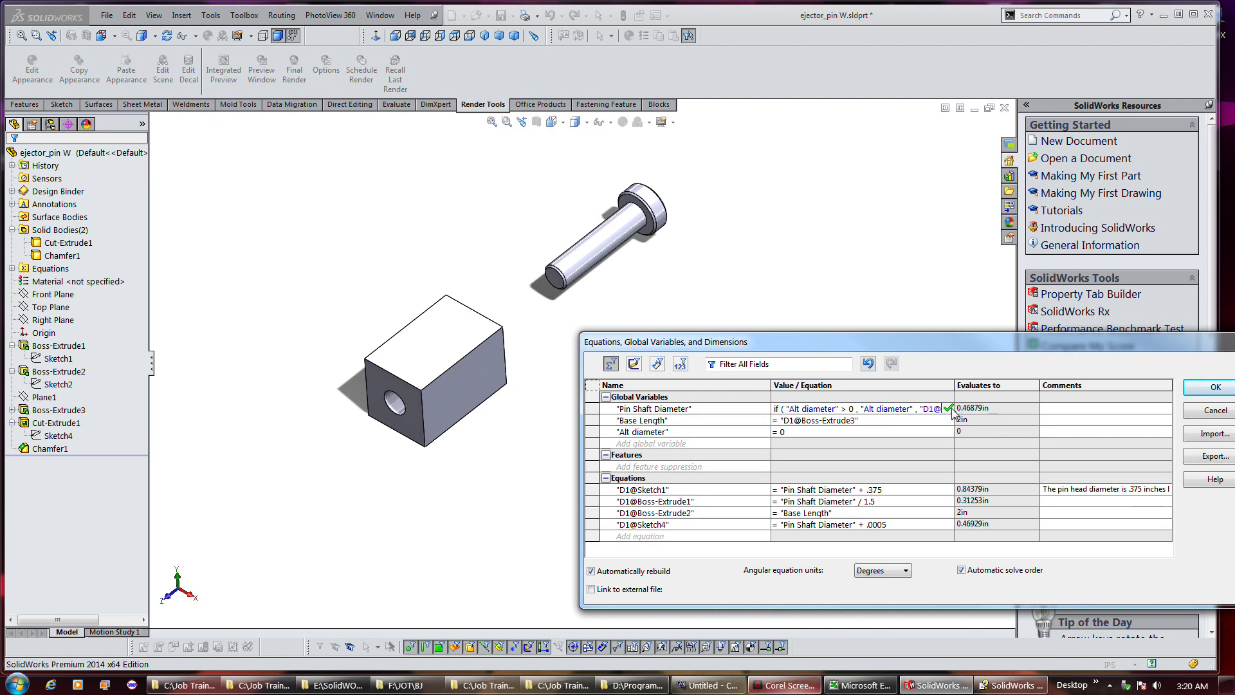
pyautogui.click(949, 409)
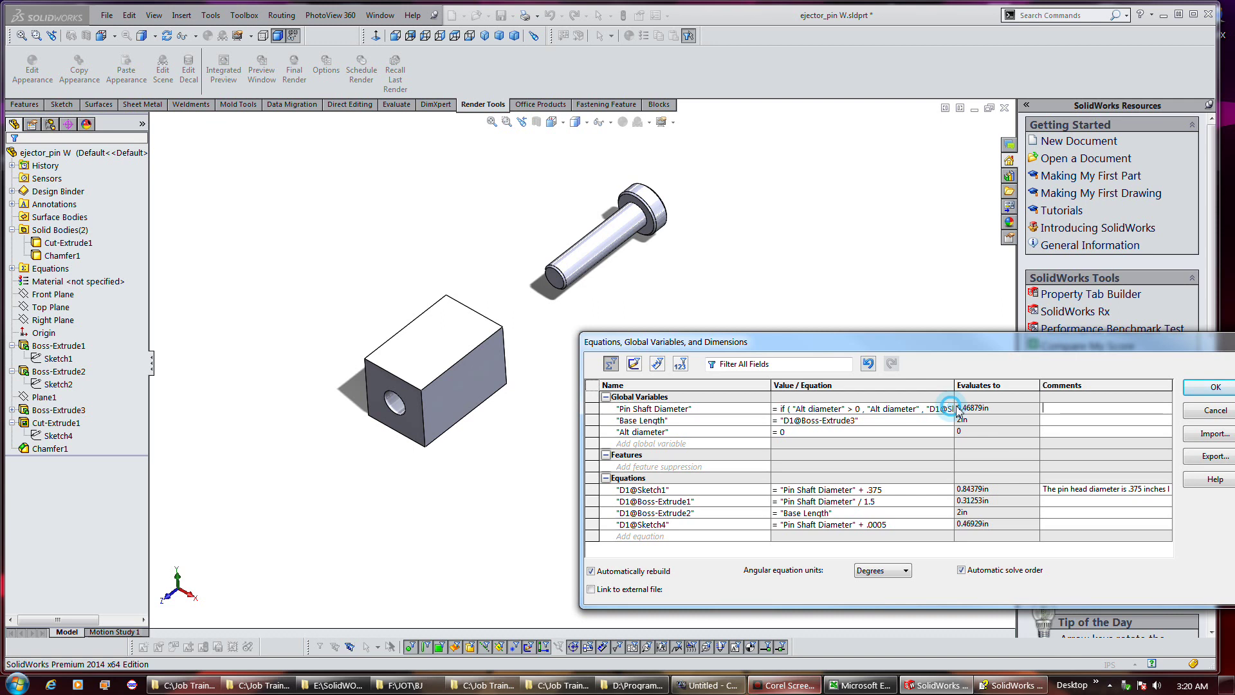
pyautogui.click(950, 409)
pyautogui.write('@Sketch2" )')
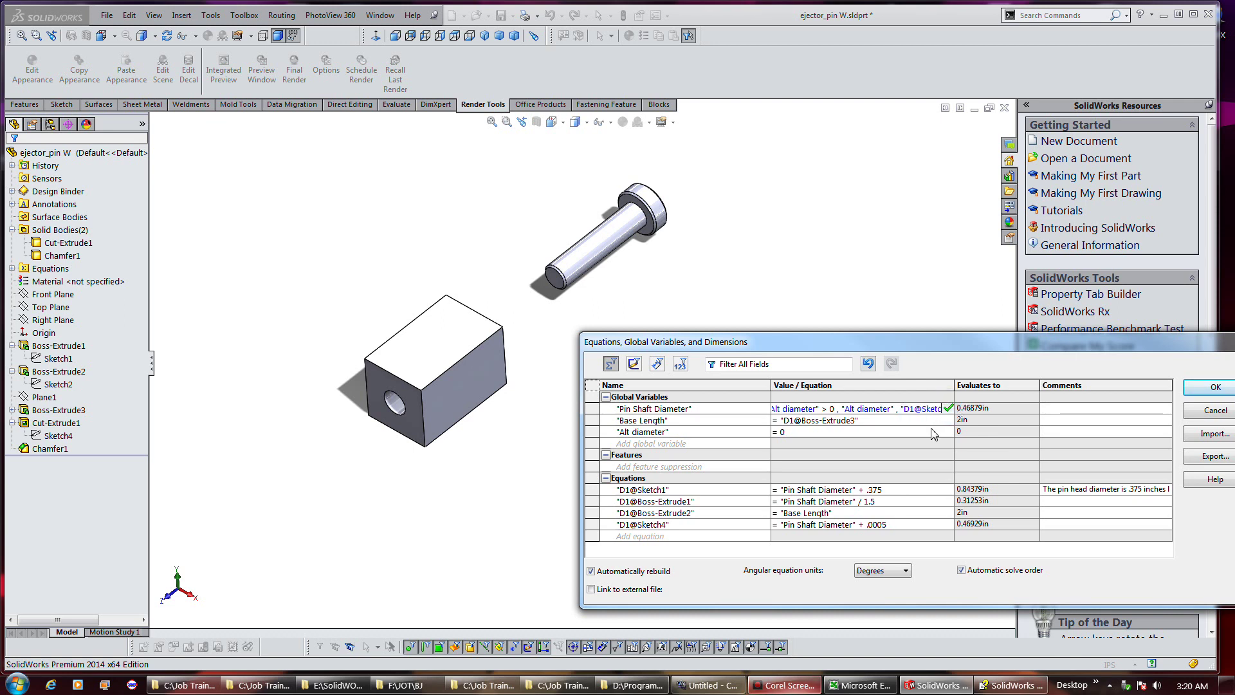
pyautogui.click(1051, 409)
# Step: Add the comment 'Edit D1' to Pin Shaft Diameter and apply the equations
pyautogui.click(1051, 410)
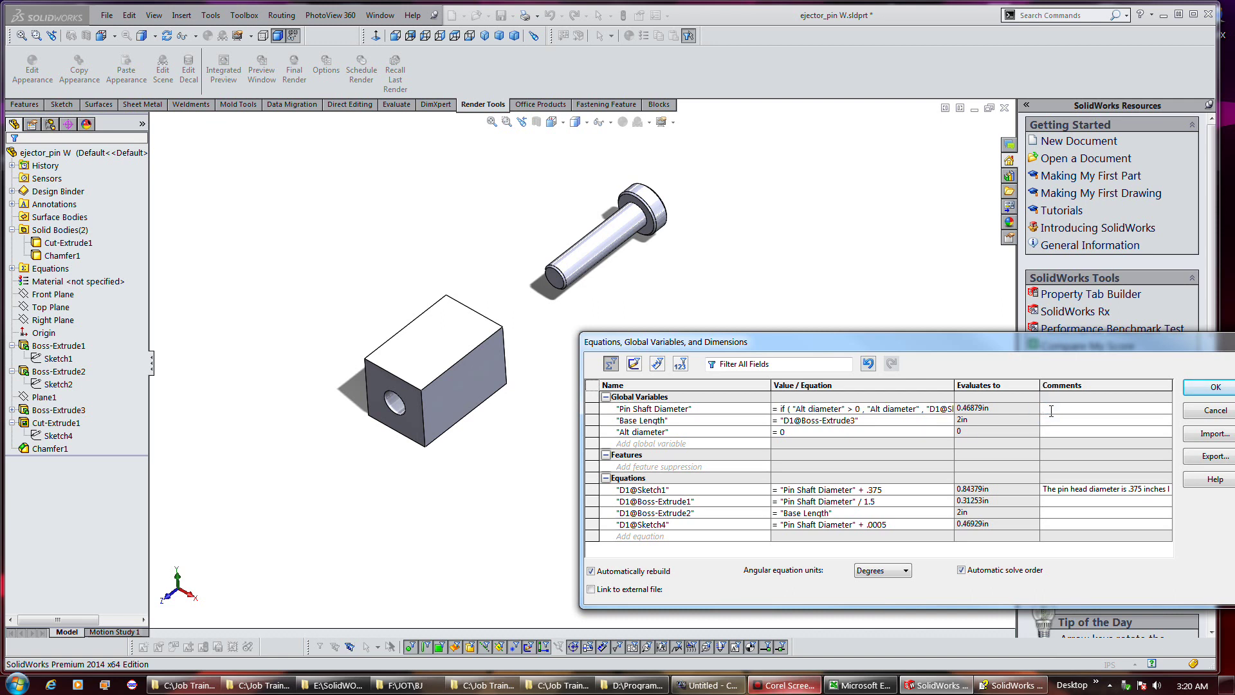
pyautogui.write('Edit D1')
pyautogui.click(773, 354)
pyautogui.click(1203, 394)
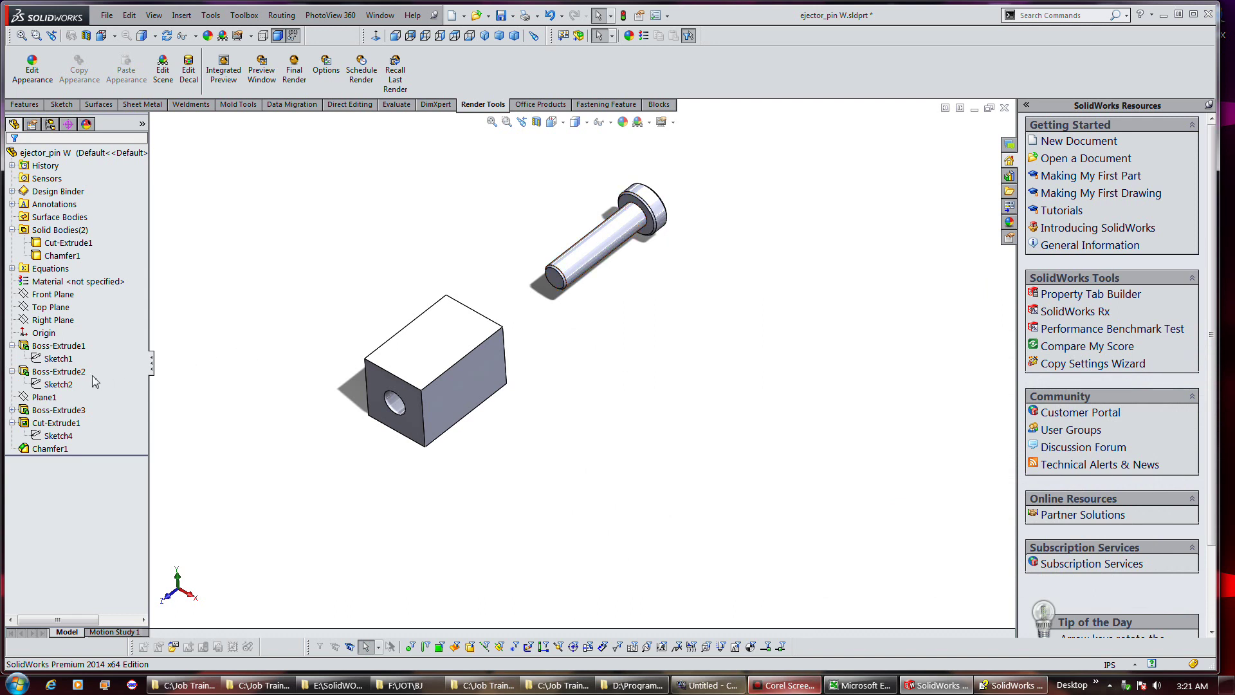
# Step: Review the Pin Shaft Diameter equation without changes, then show Sketch2's Ø0.46879 dimension
pyautogui.doubleClick(58, 359)
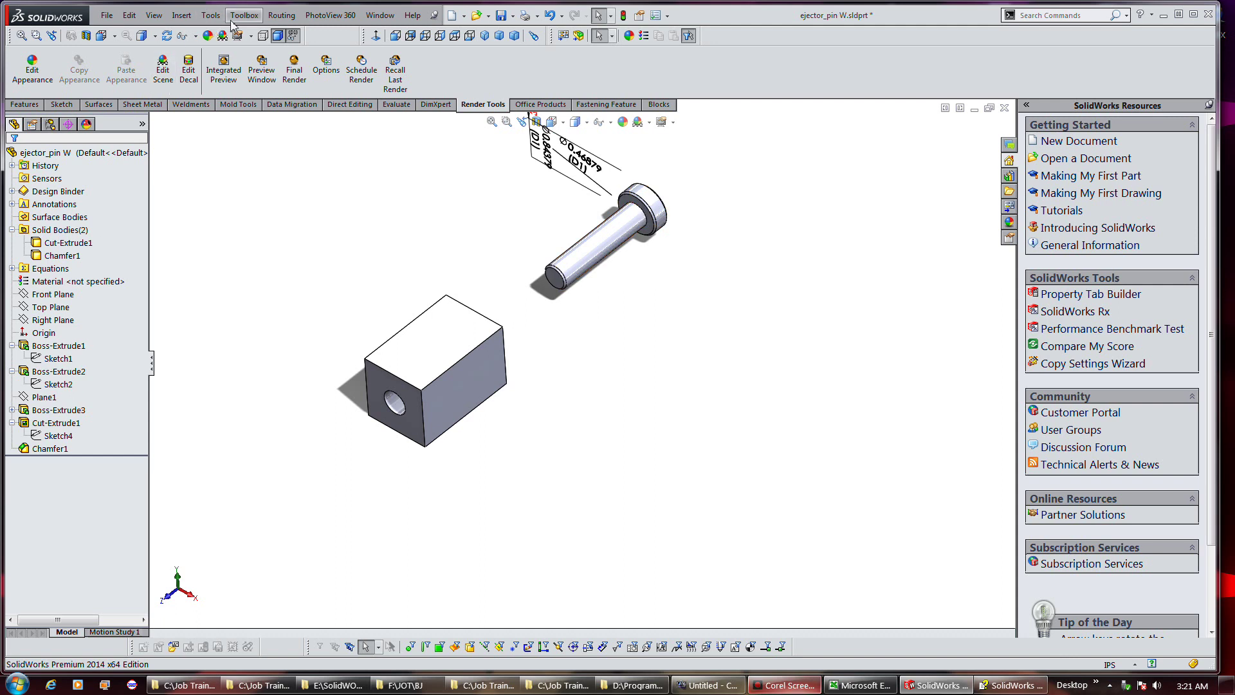
pyautogui.click(210, 15)
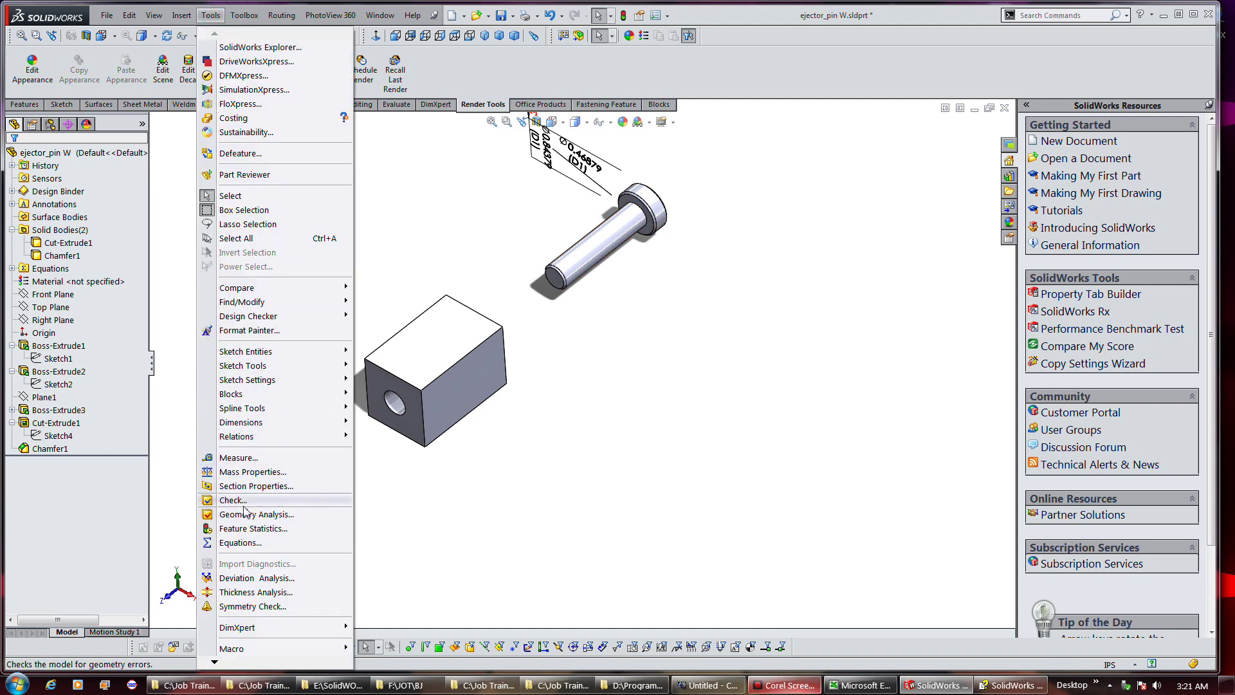
pyautogui.click(239, 543)
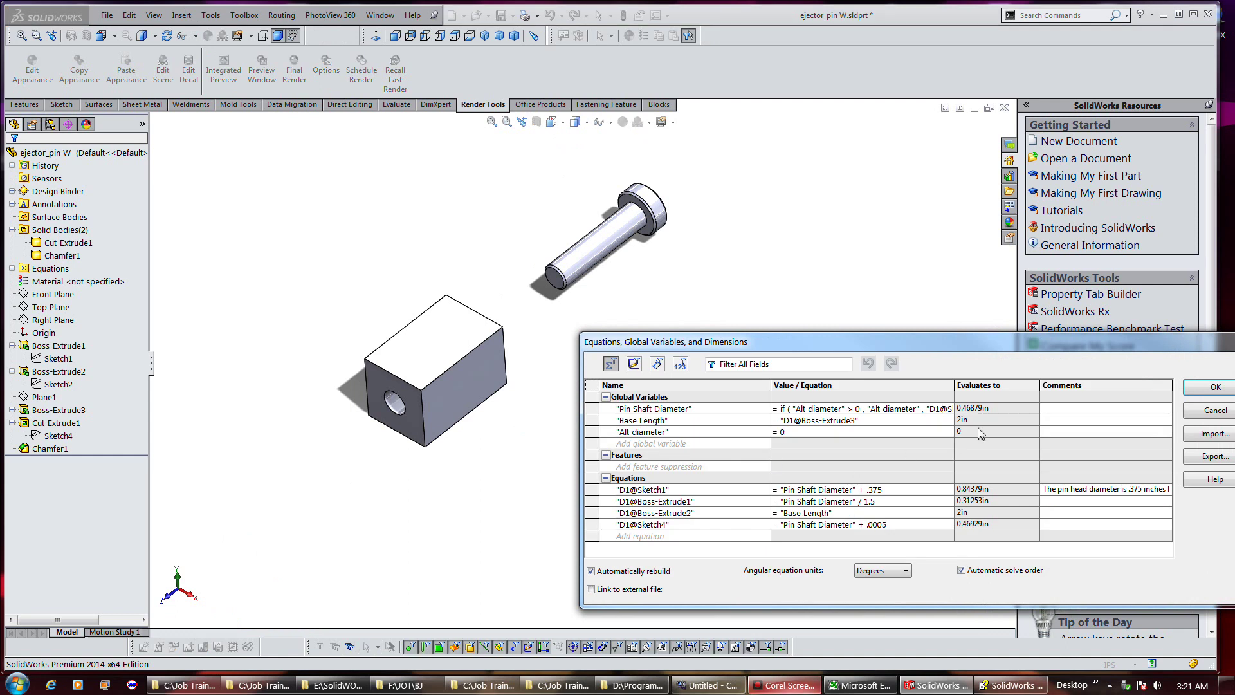
pyautogui.click(943, 412)
pyautogui.press('Right')
pyautogui.press('Right')
pyautogui.press('Right')
pyautogui.press('Right')
pyautogui.press('Right')
pyautogui.press('Right')
pyautogui.press('Right')
pyautogui.press('Right')
pyautogui.press('Right')
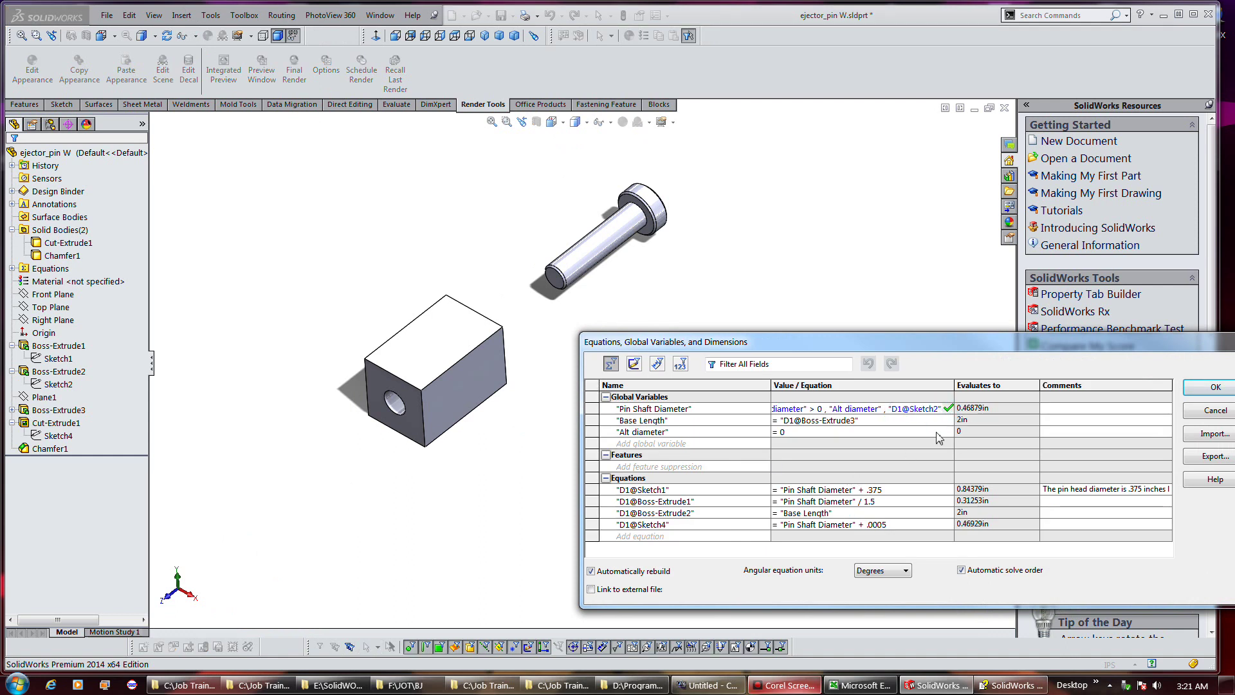
pyautogui.click(1201, 410)
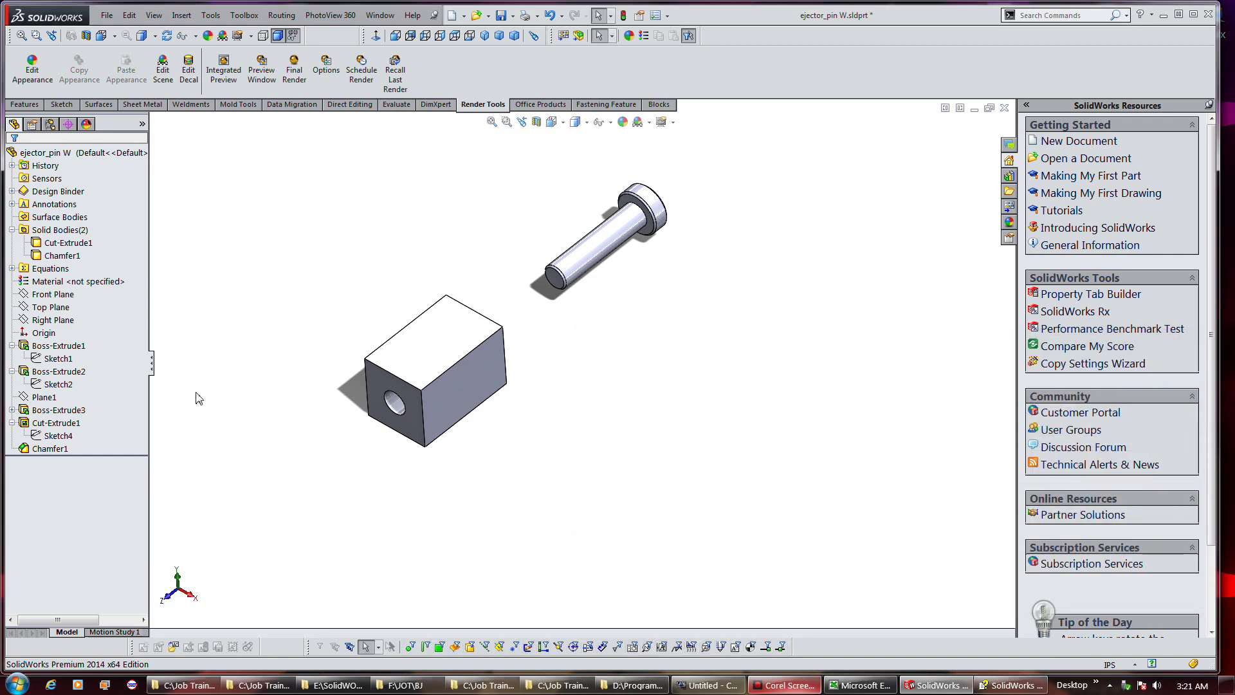
pyautogui.click(59, 384)
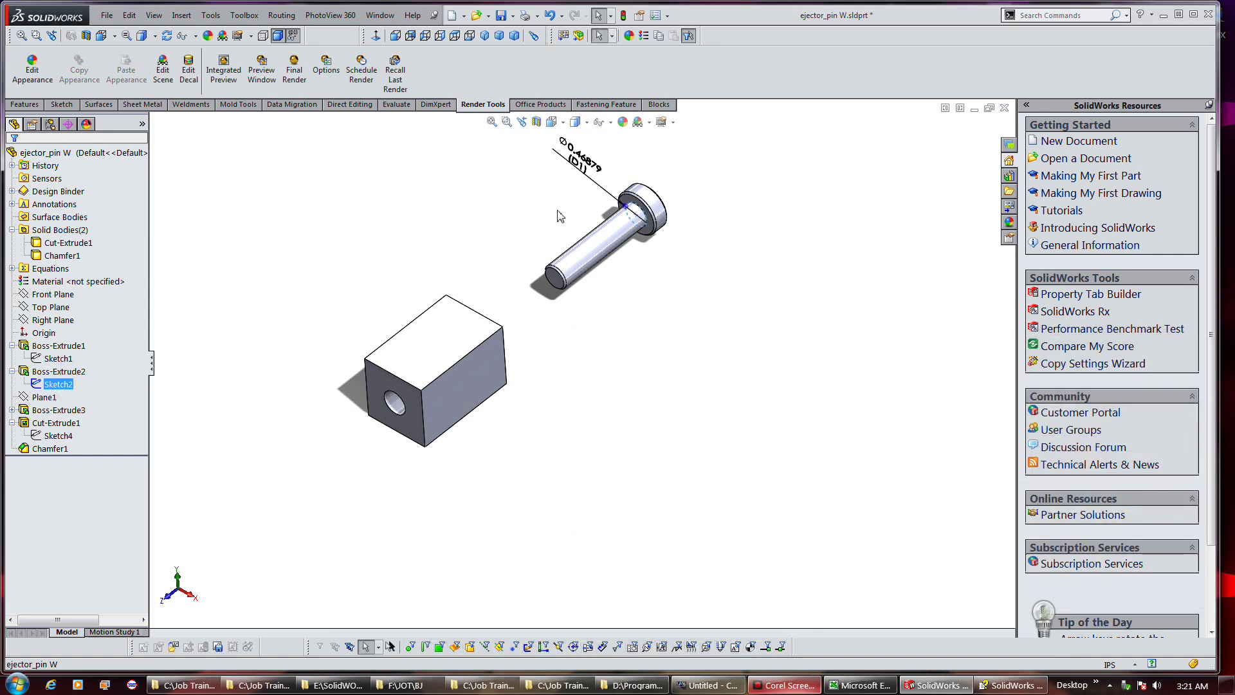
# Step: Rename the Sketch2 shaft diameter dimension D1 to 'Main Shaft Diameter', then return to Equations
pyautogui.doubleClick(589, 162)
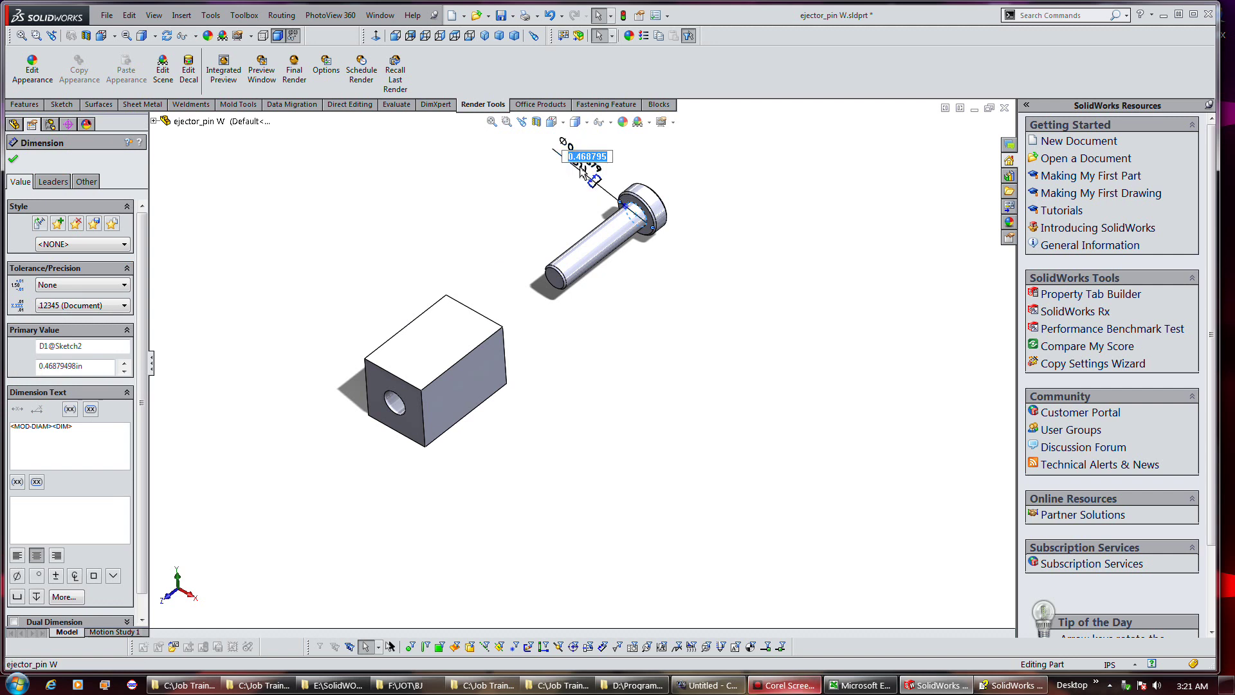
pyautogui.click(577, 150)
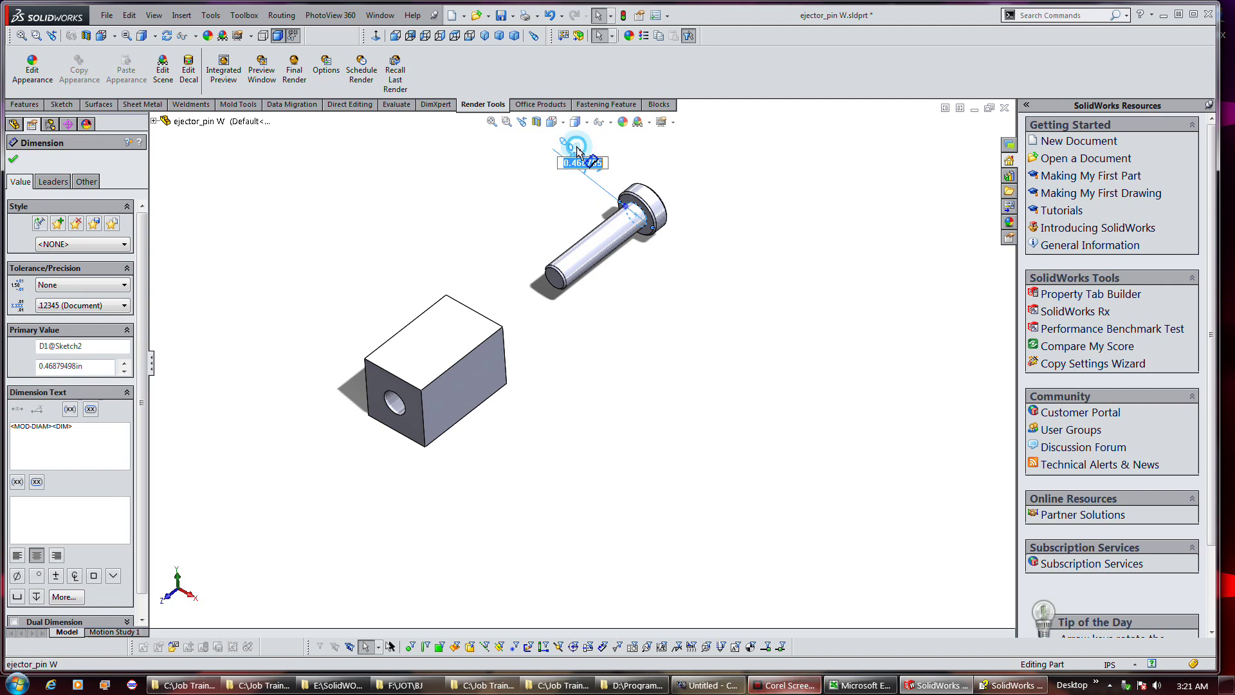
pyautogui.doubleClick(577, 150)
pyautogui.click(577, 151)
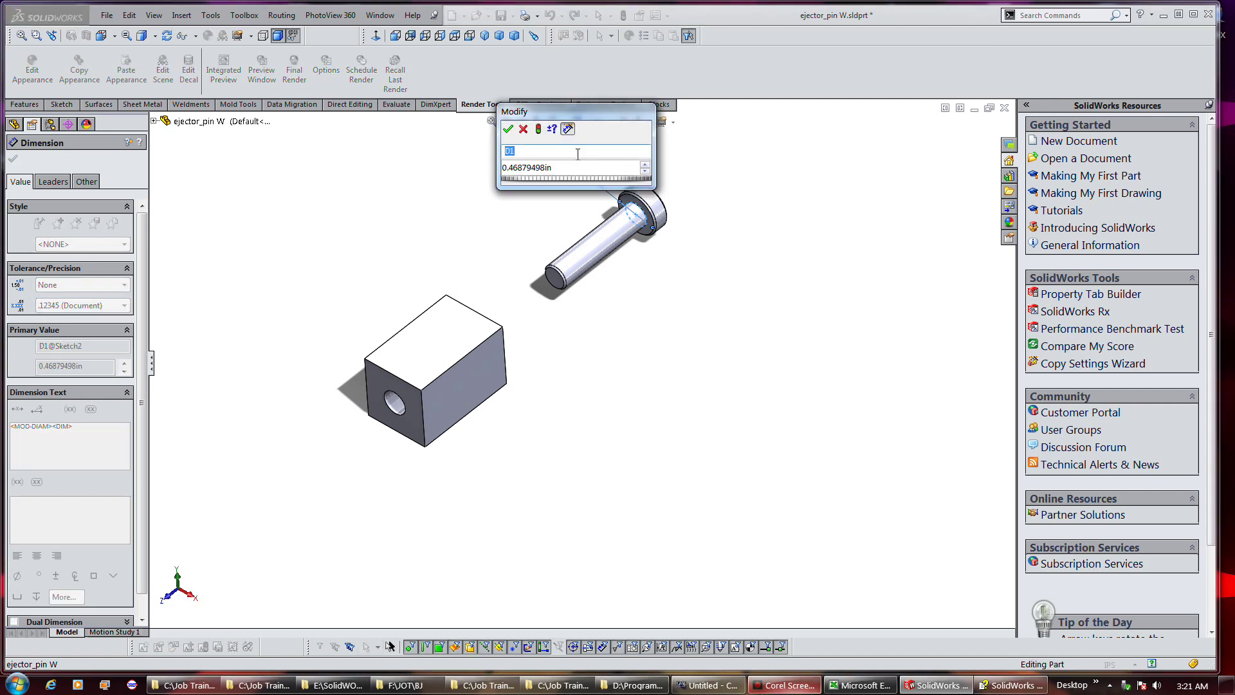
pyautogui.write('Main')
pyautogui.write(' S')
pyautogui.write('ah')
pyautogui.write('aft Di')
pyautogui.write('ameter')
pyautogui.press('Tab')
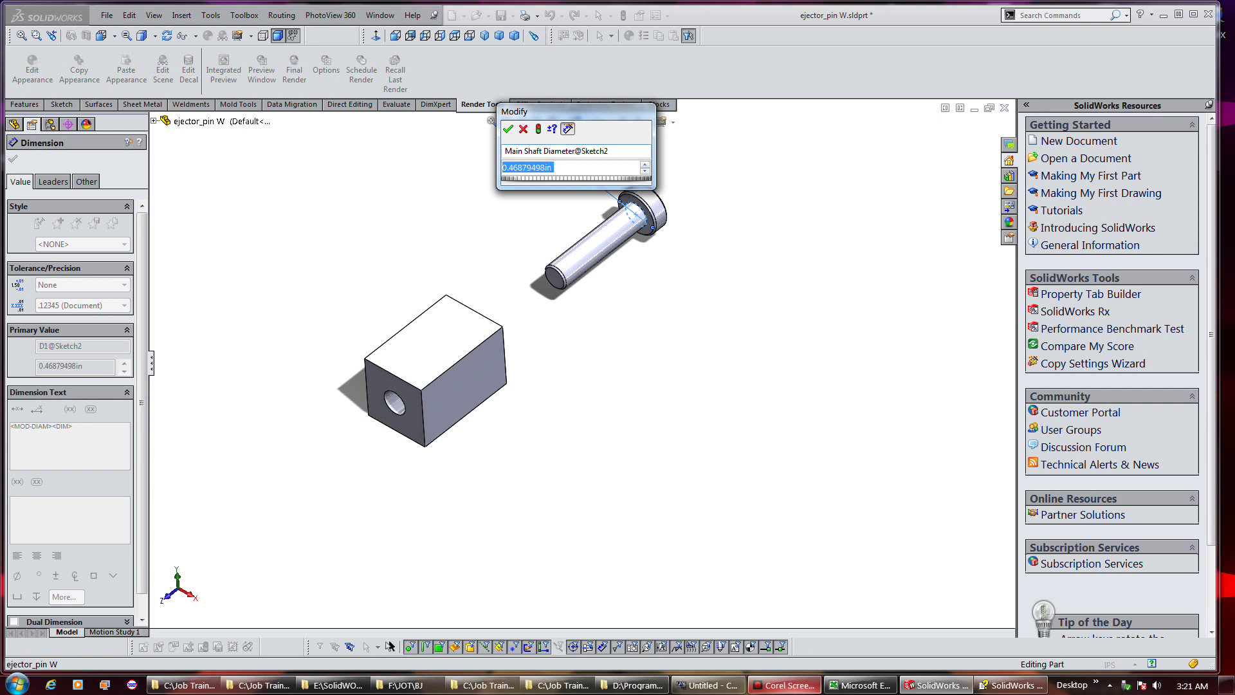
pyautogui.click(511, 135)
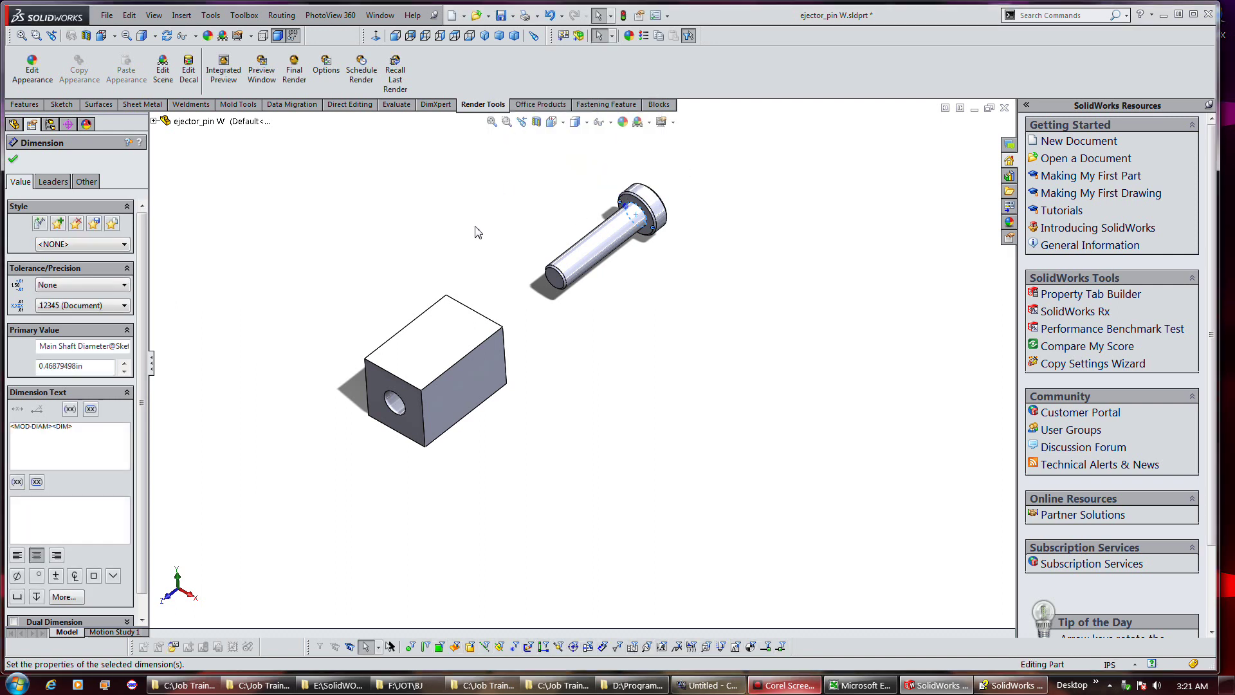
pyautogui.click(211, 15)
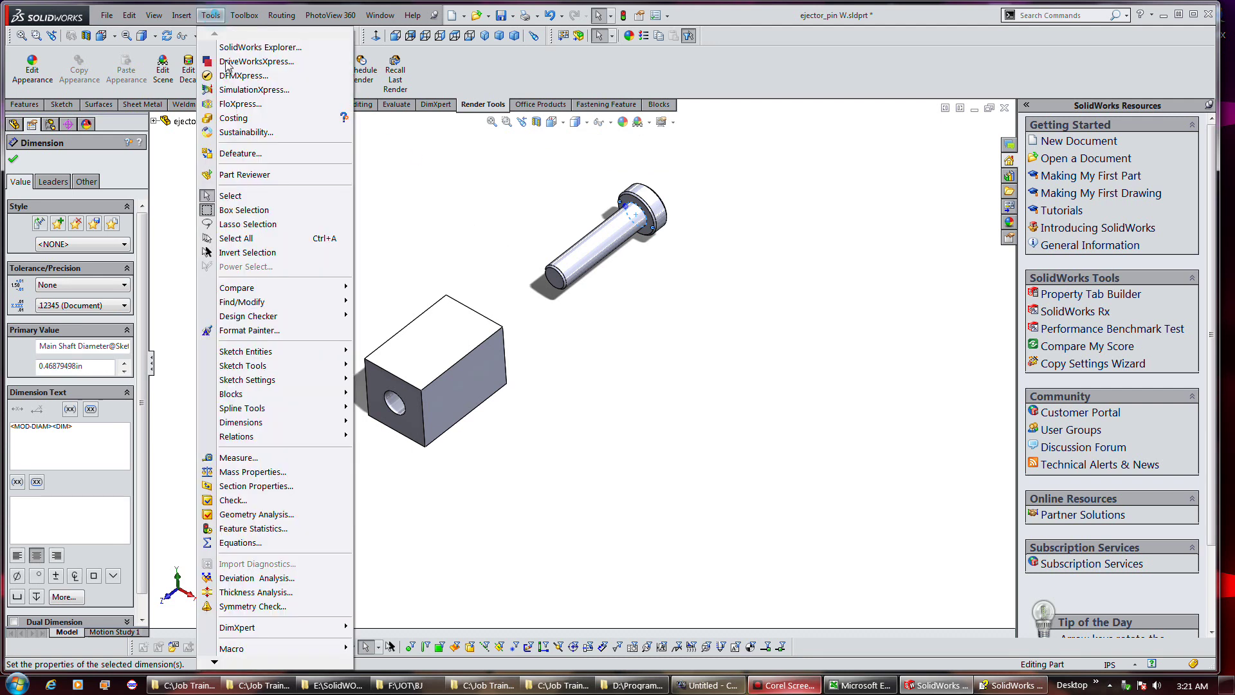
pyautogui.click(262, 542)
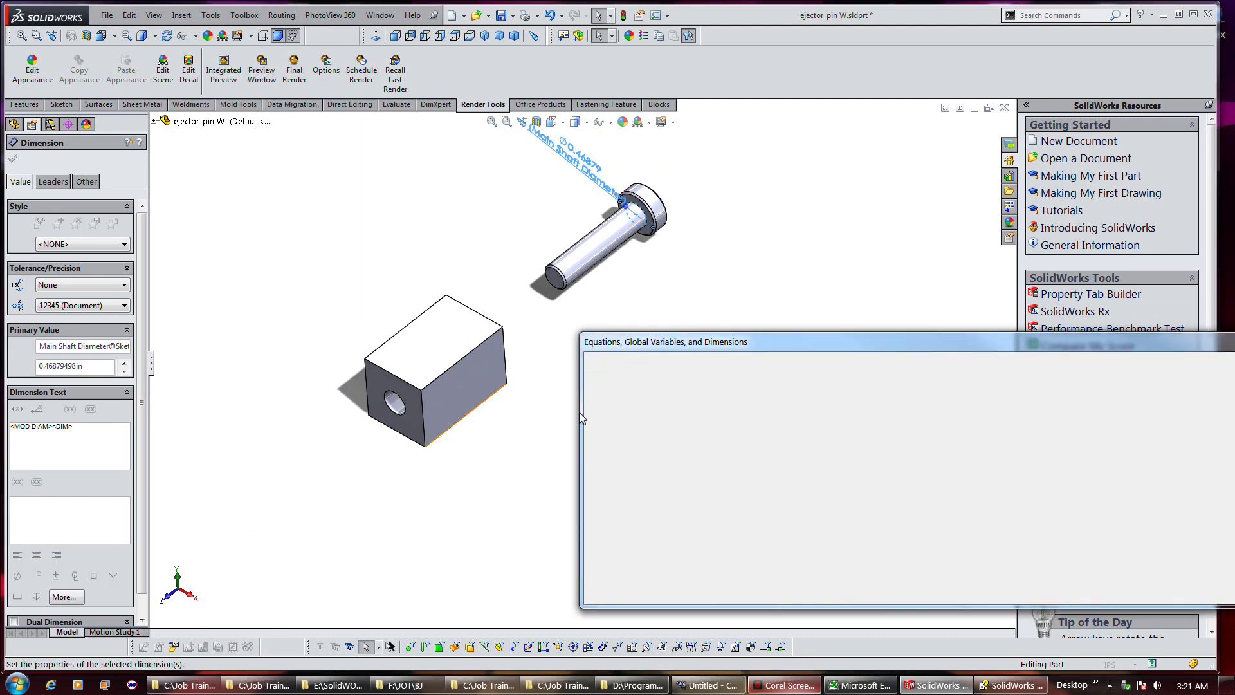
# Step: Check that the Pin Shaft Diameter equation now references Main Shaft Diameter@Sketch2
pyautogui.click(932, 410)
pyautogui.press('Right')
pyautogui.press('Right')
pyautogui.press('Right')
pyautogui.press('Right')
pyautogui.press('Right')
pyautogui.press('Right')
pyautogui.press('Right')
pyautogui.press('Right')
pyautogui.press('Right')
pyautogui.press('Right')
pyautogui.press('Right')
pyautogui.press('Right')
pyautogui.press('Right')
pyautogui.press('Right')
pyautogui.press('Right')
pyautogui.press('Right')
pyautogui.press('Right')
pyautogui.press('Right')
pyautogui.press('Right')
pyautogui.press('Right')
pyautogui.press('Right')
pyautogui.press('Right')
pyautogui.press('Right')
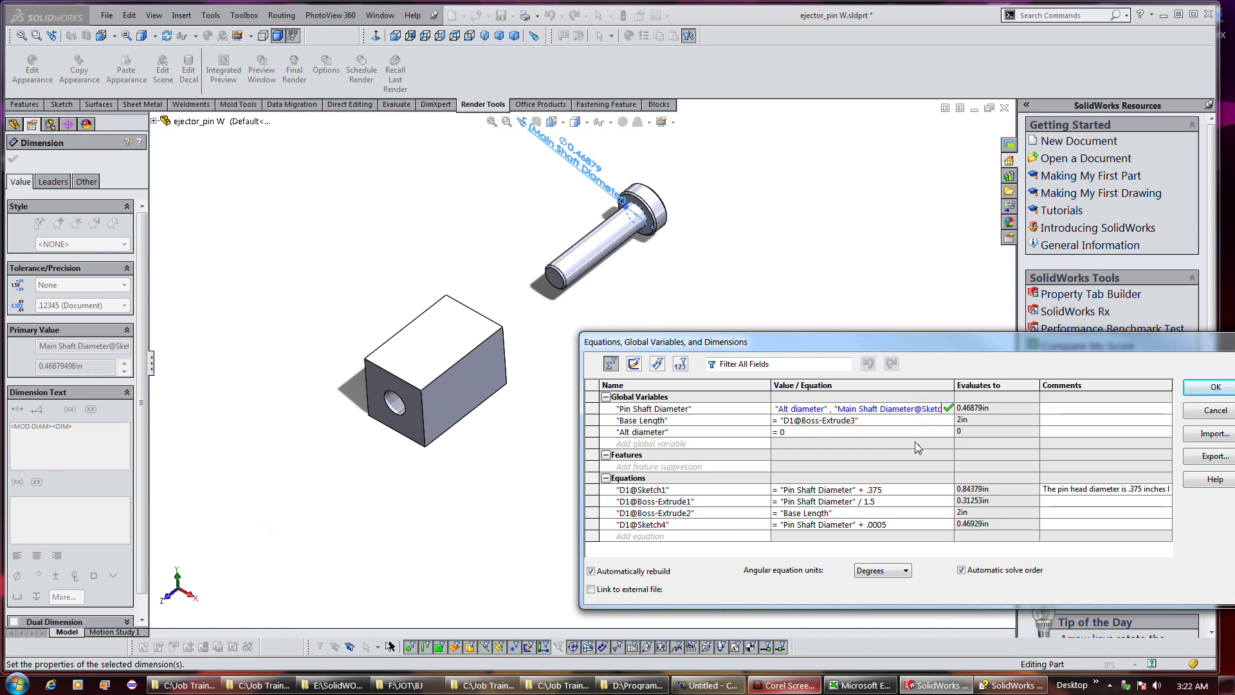
pyautogui.click(1049, 417)
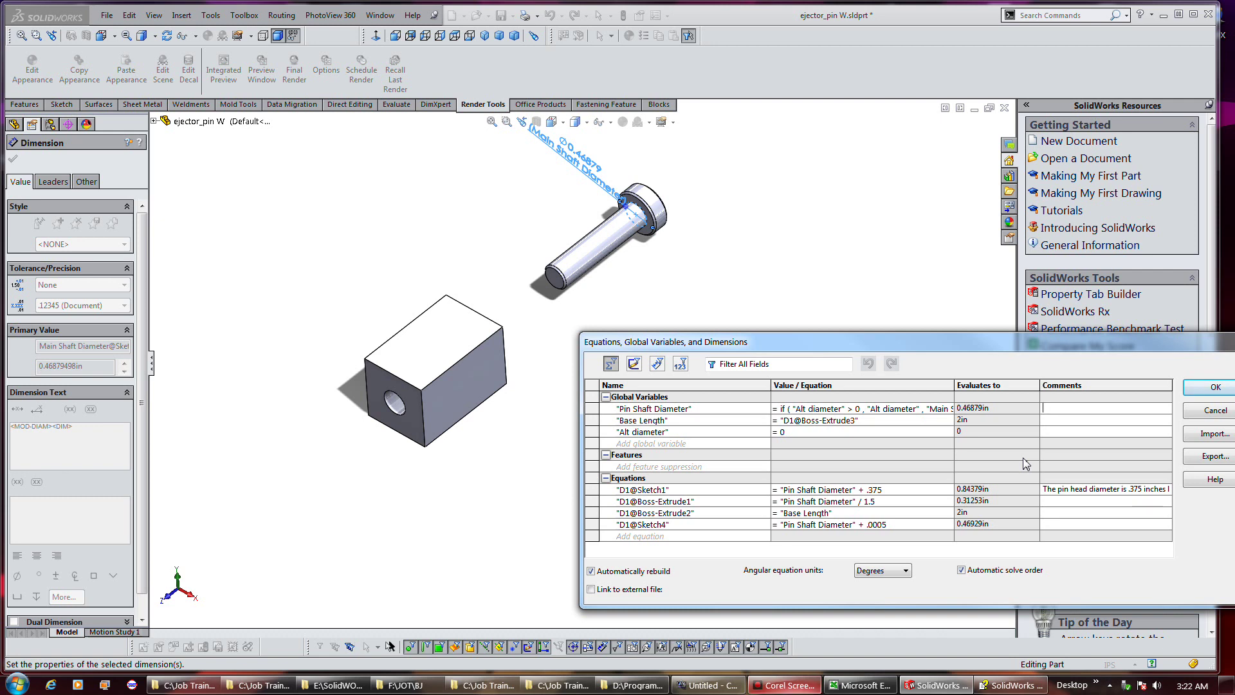
# Step: Comment Pin Shaft Diameter: edit the "main shaft diameter" in sketch2 or set "alt diameter" non-zero
pyautogui.write('Either edit the "main shaft diam')
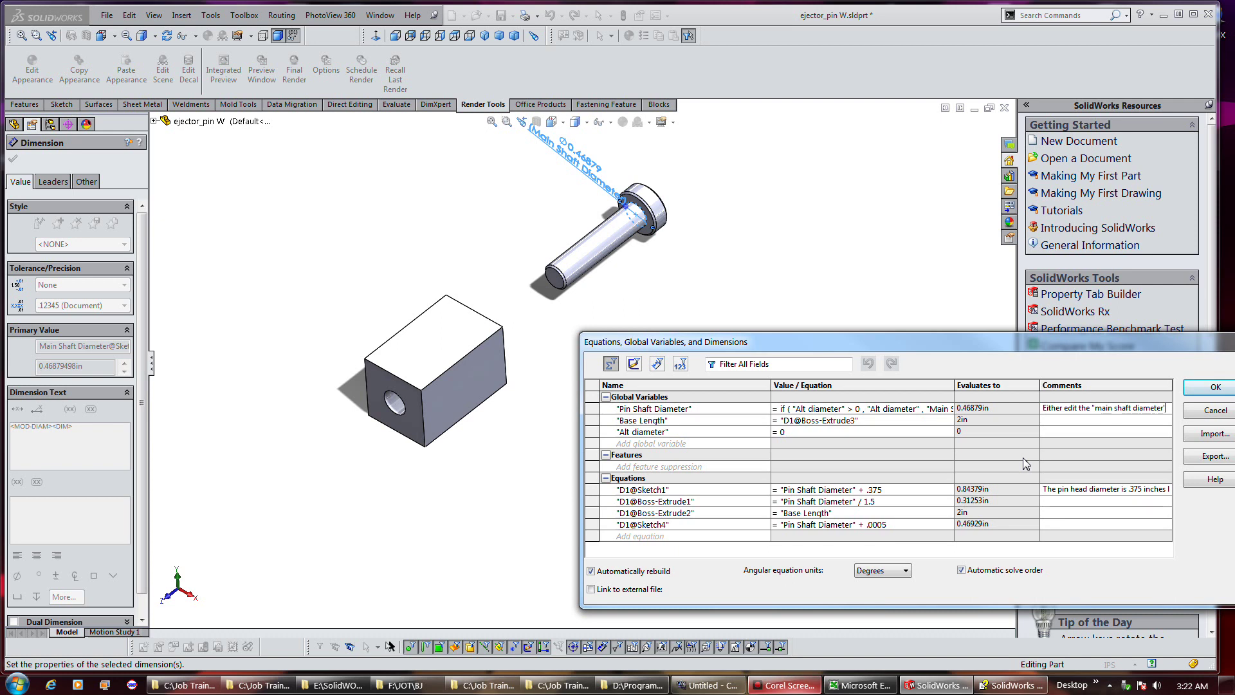
pyautogui.write('eter')
pyautogui.write(' in sketch2 or')
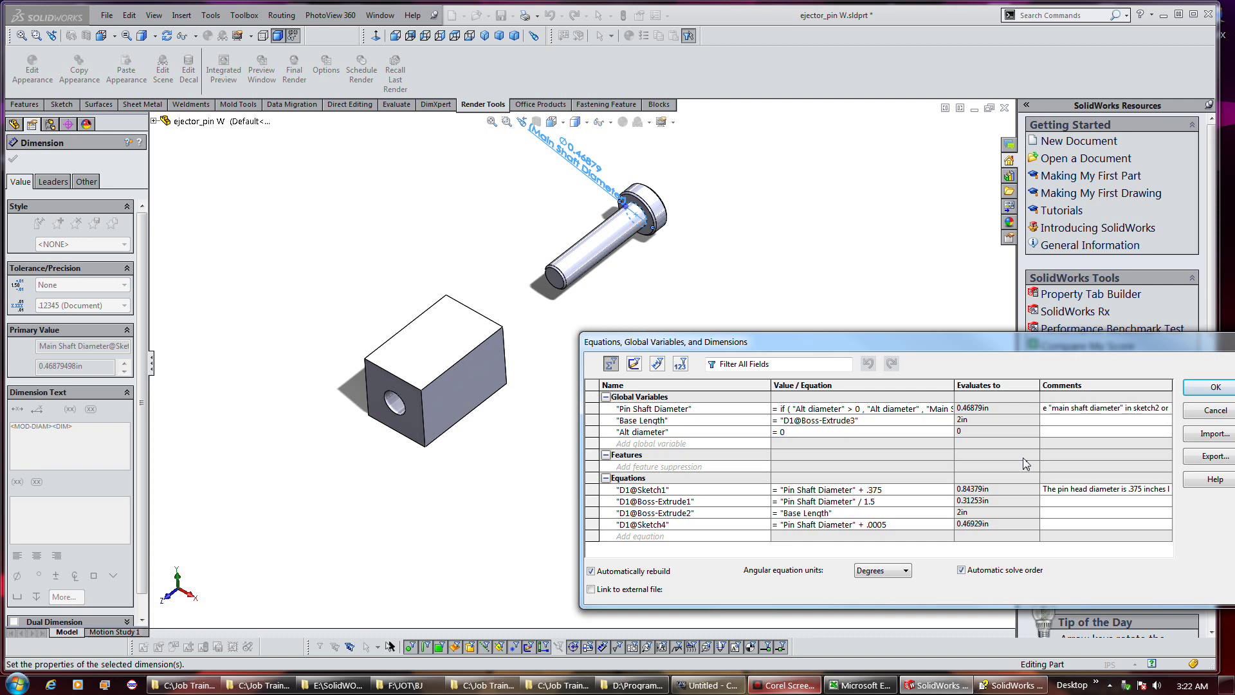
pyautogui.write(' edit the a')
pyautogui.write('lt')
pyautogui.press('BackSpace')
pyautogui.press('BackSpace')
pyautogui.write('lt diameter"')
pyautogui.write(' glabal varia')
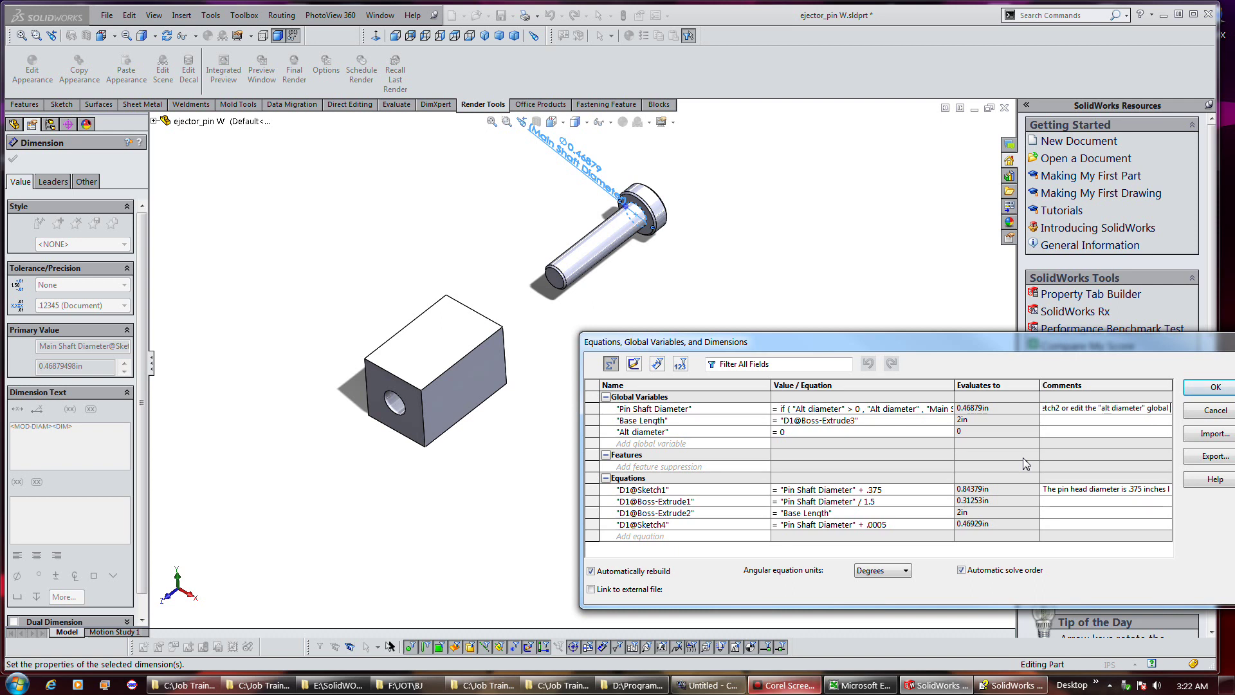
pyautogui.write('ble below to a')
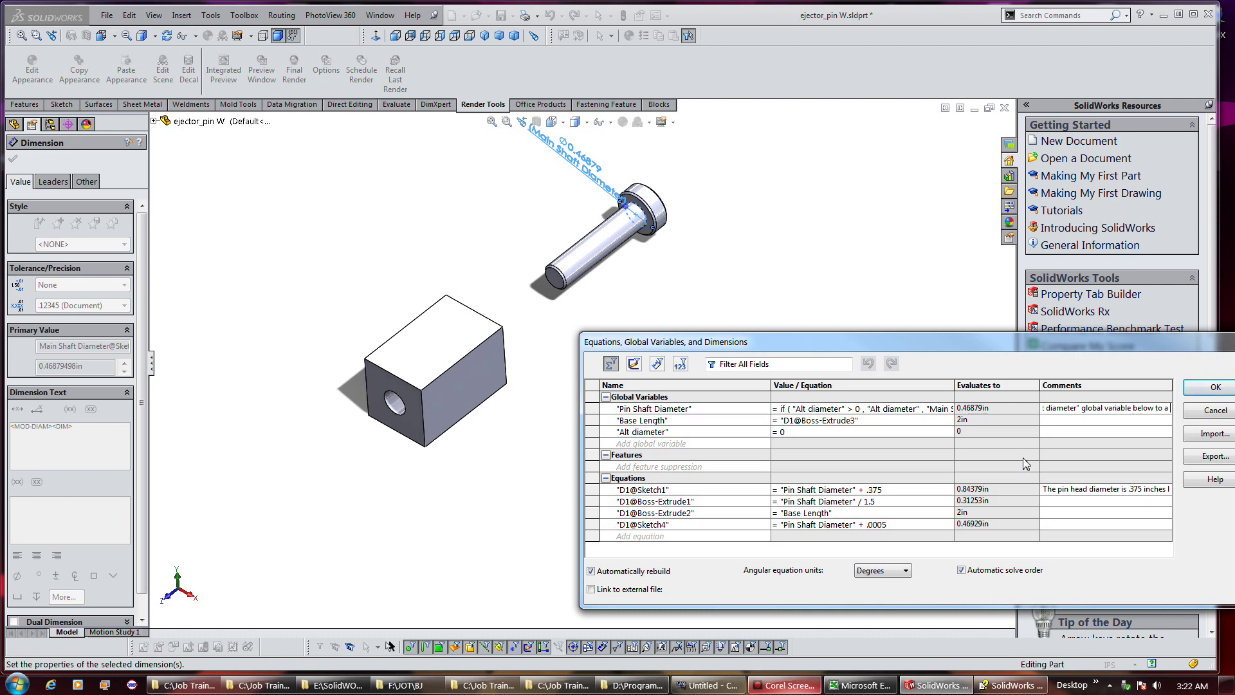
pyautogui.write(' non-zero number')
pyautogui.press('Return')
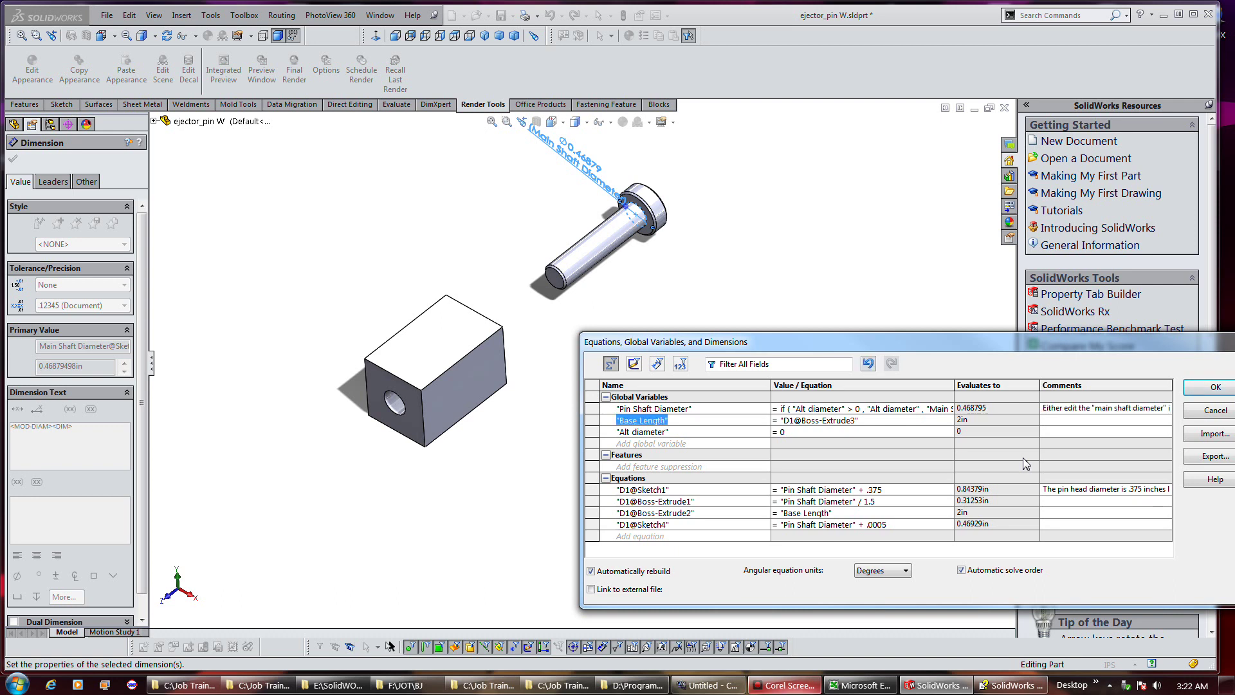
pyautogui.click(1100, 408)
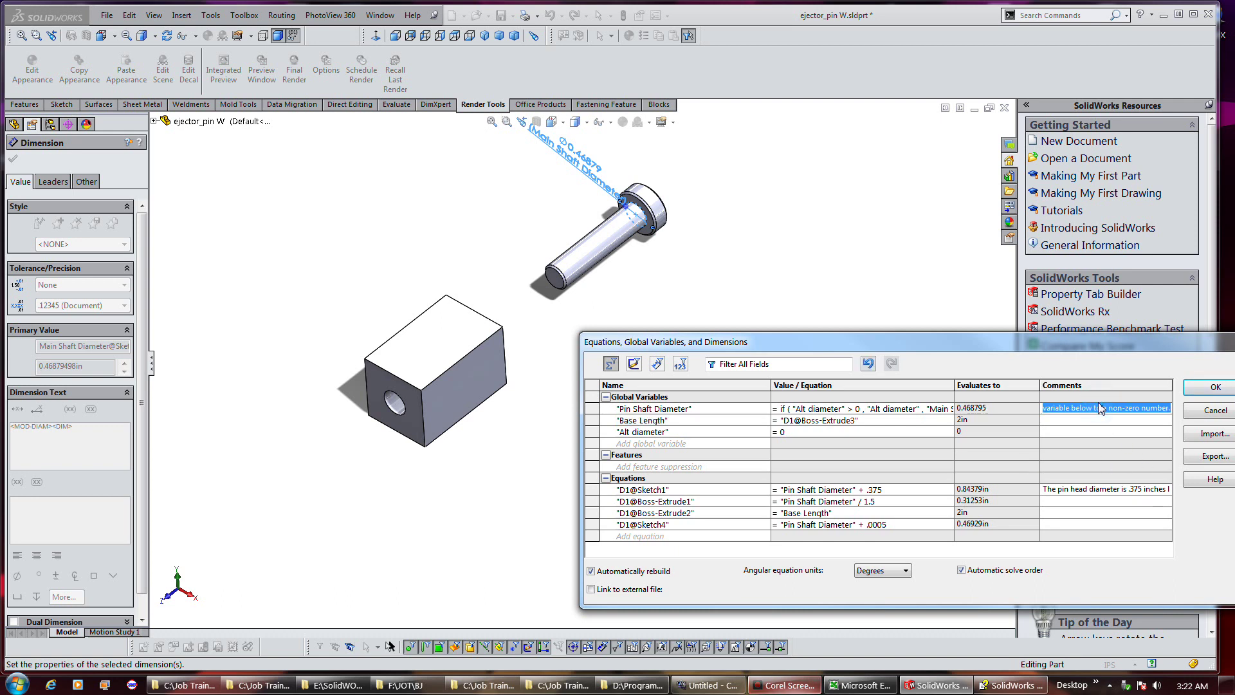
pyautogui.click(1081, 431)
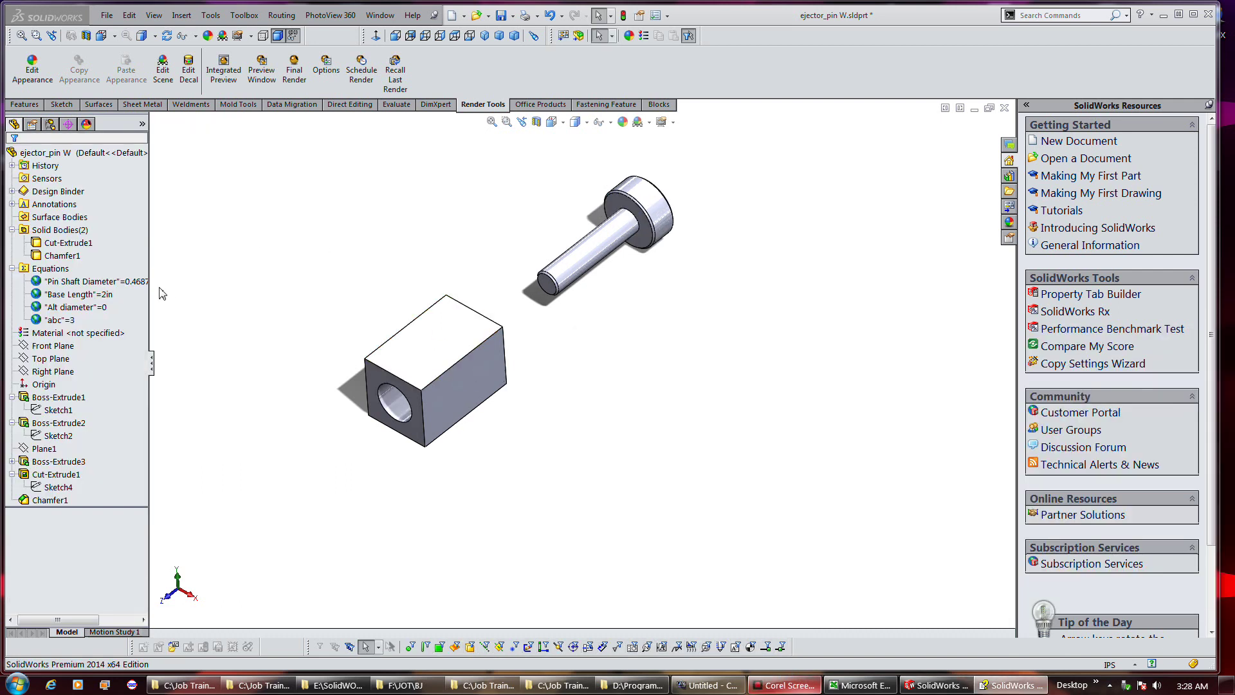
# Step: Bring up Manage Equations from the Equations folder's context menu
pyautogui.click(136, 283)
pyautogui.rightClick(65, 266)
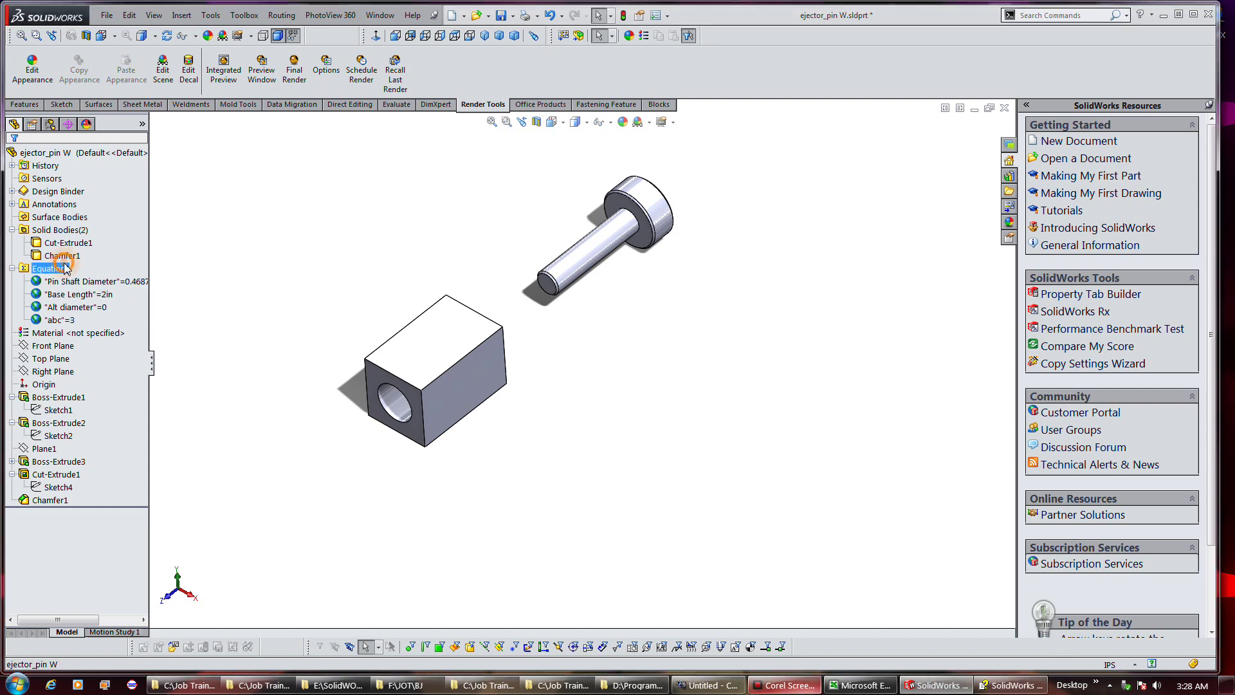
pyautogui.click(91, 272)
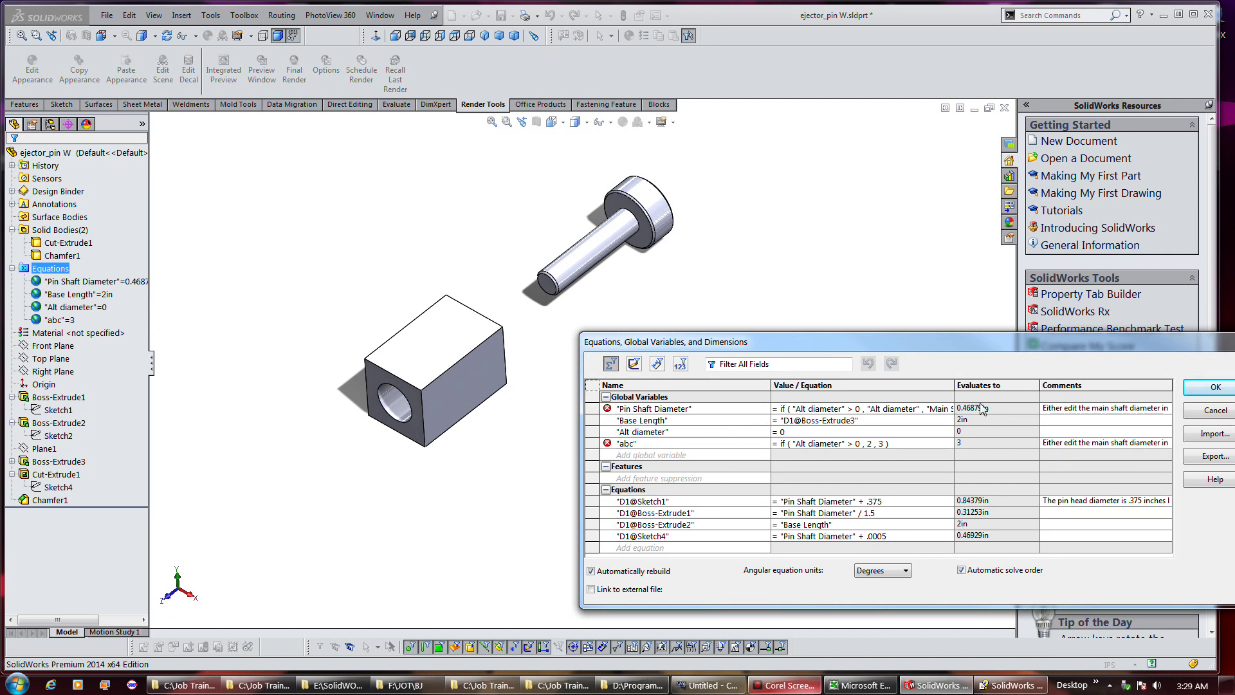
# Step: Wrap the Pin Shaft Diameter comment in quotation marks and apply the equations to rebuild the pin
pyautogui.click(1045, 412)
pyautogui.write('"')
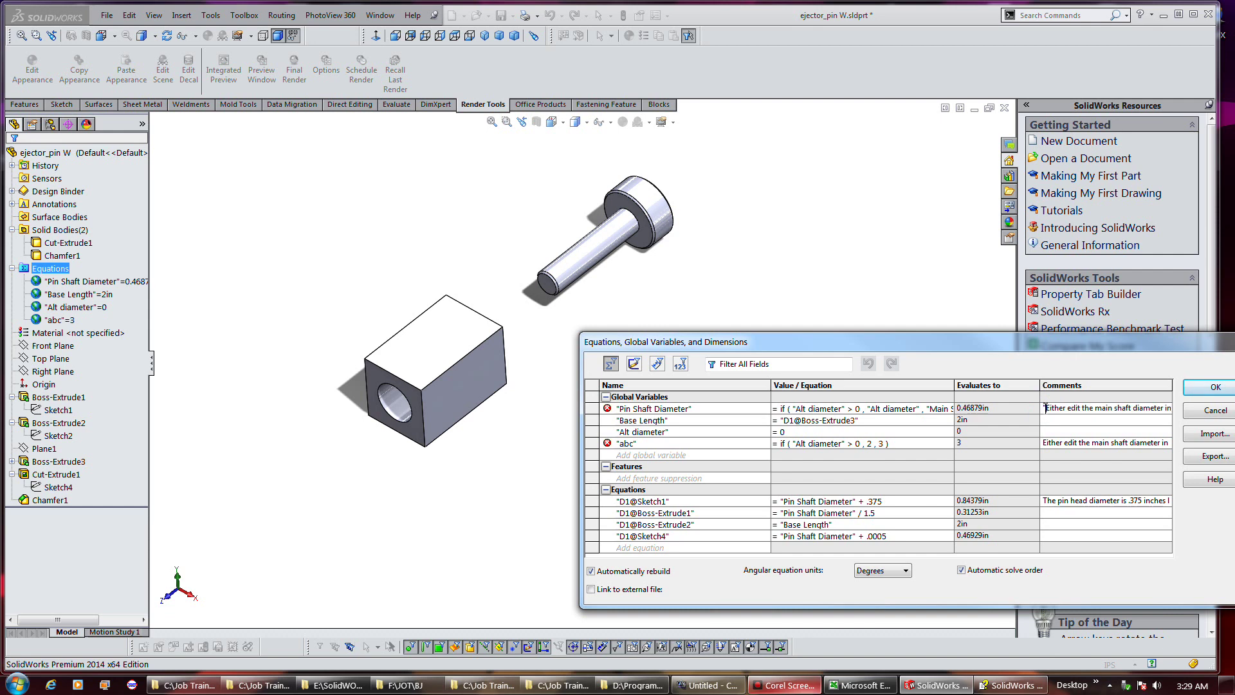
pyautogui.press('End')
pyautogui.write('"')
pyautogui.press('Tab')
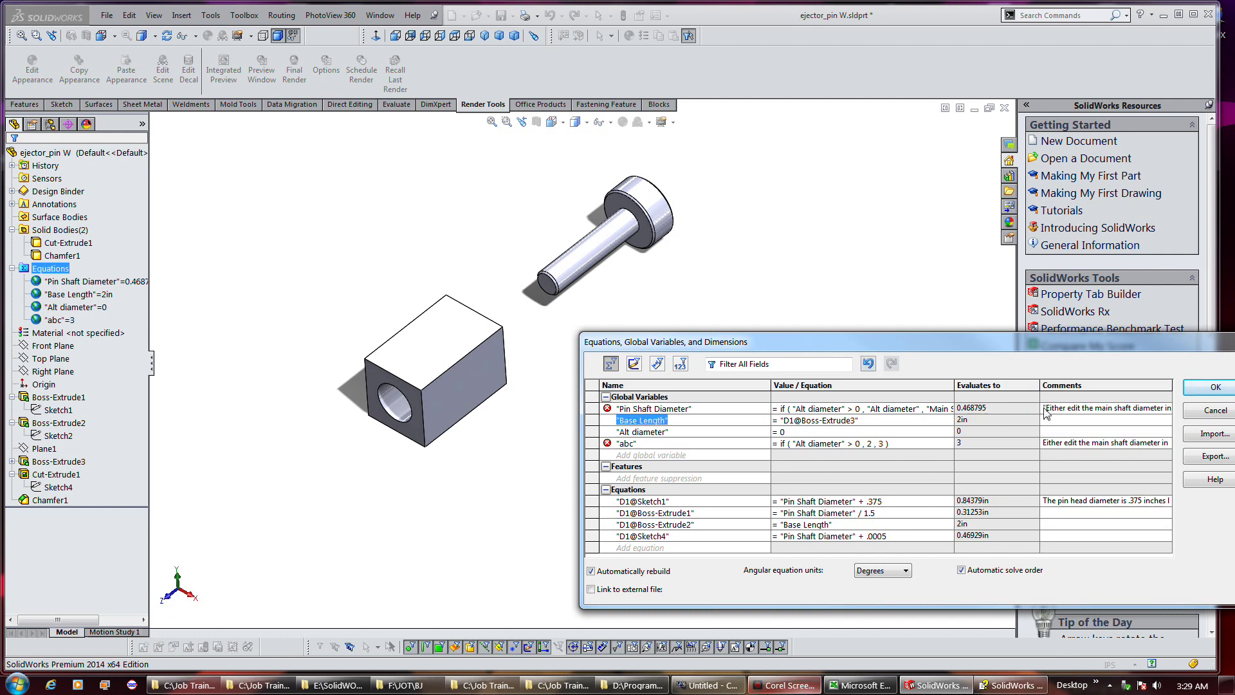
pyautogui.click(1050, 419)
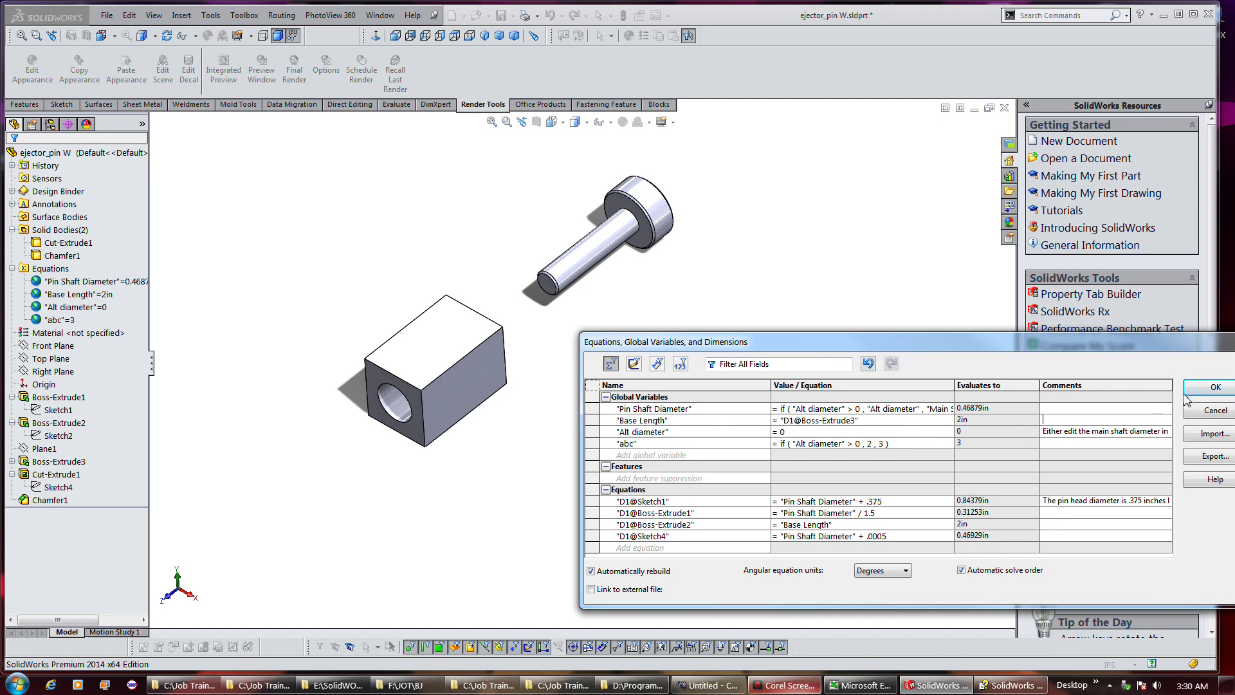
pyautogui.click(1210, 387)
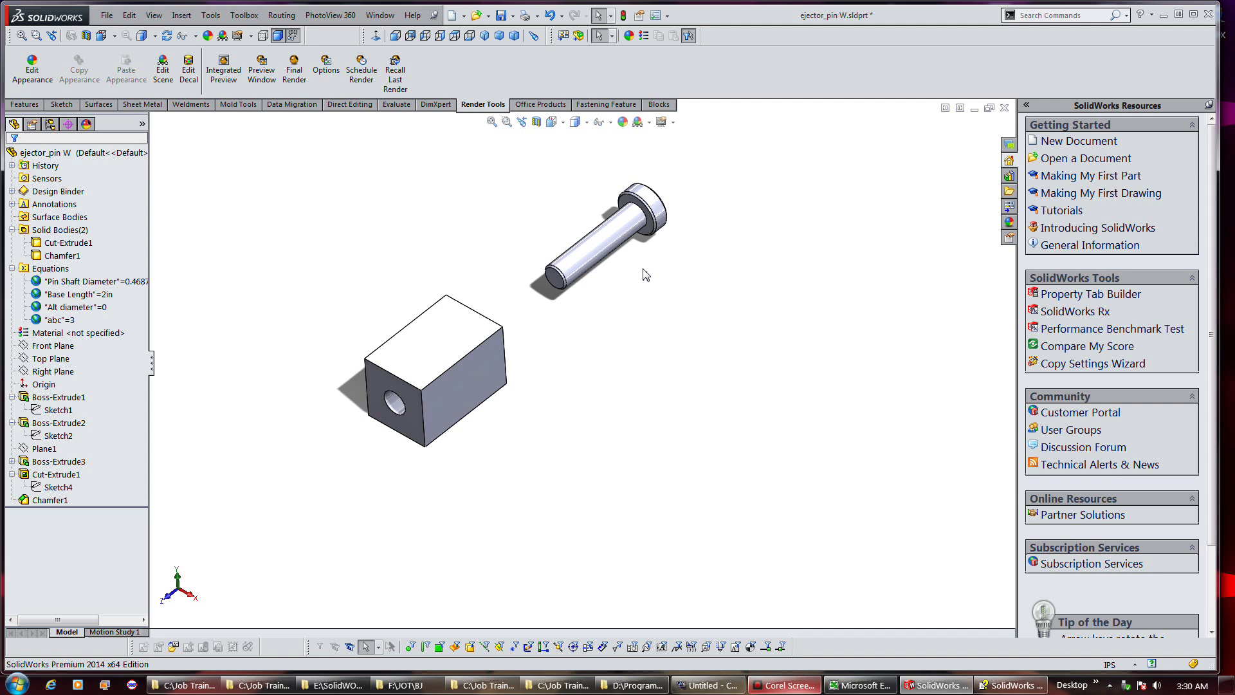
pyautogui.rightClick(84, 287)
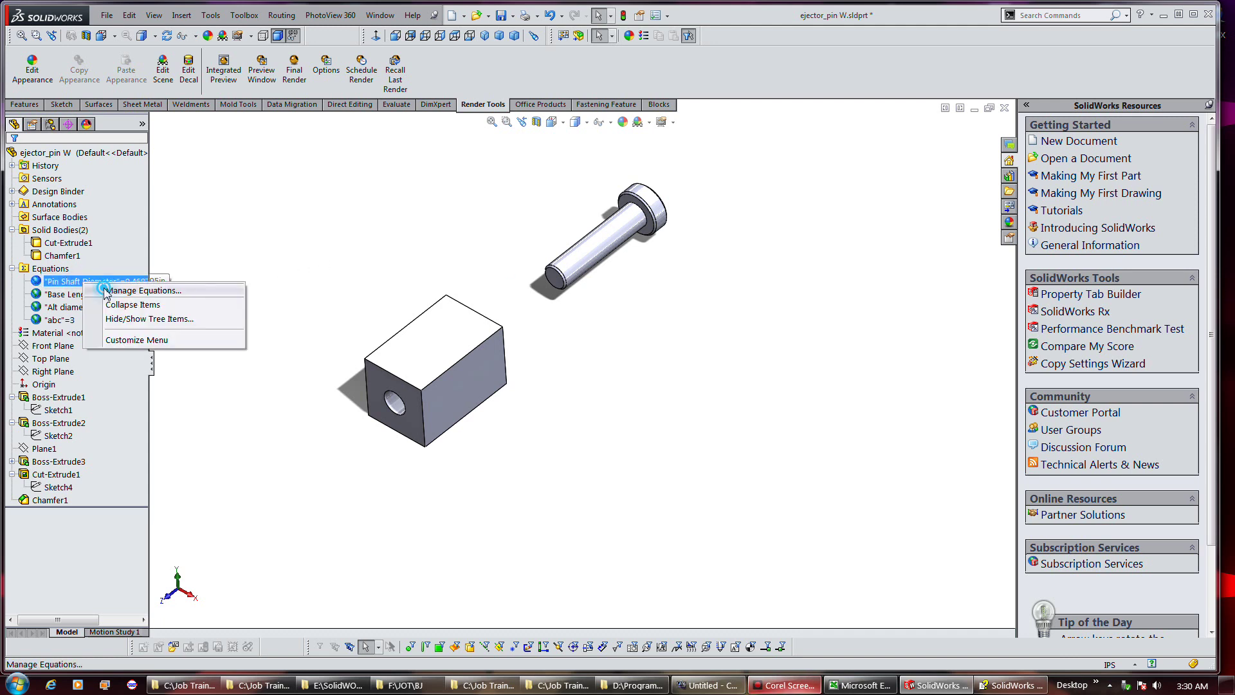
pyautogui.click(104, 290)
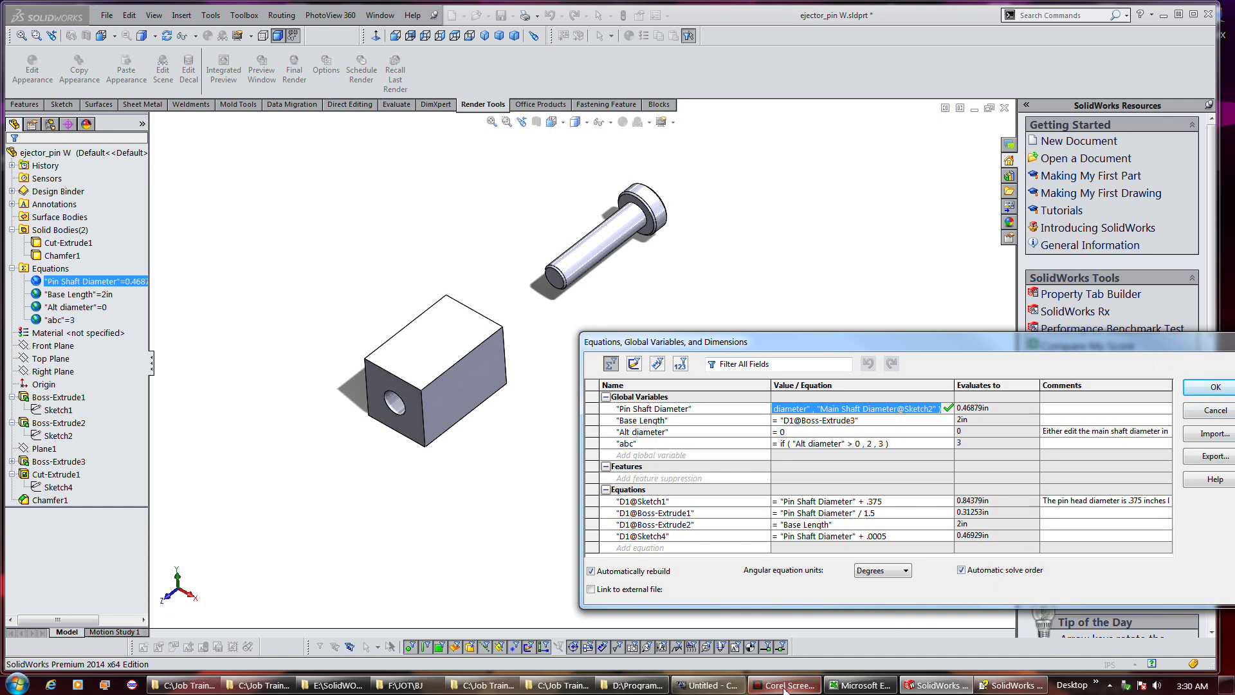
pyautogui.click(1194, 411)
pyautogui.keyDown('ctrl'); pyautogui.click(64, 319); pyautogui.keyUp('ctrl')
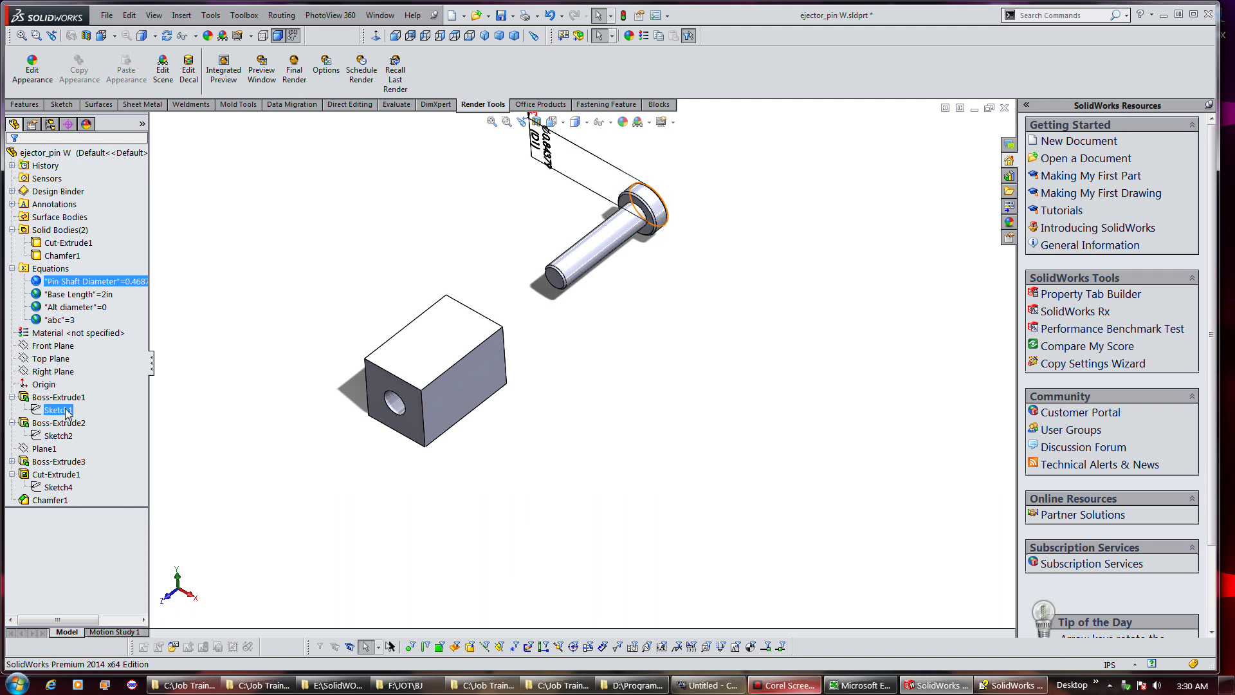
pyautogui.click(65, 439)
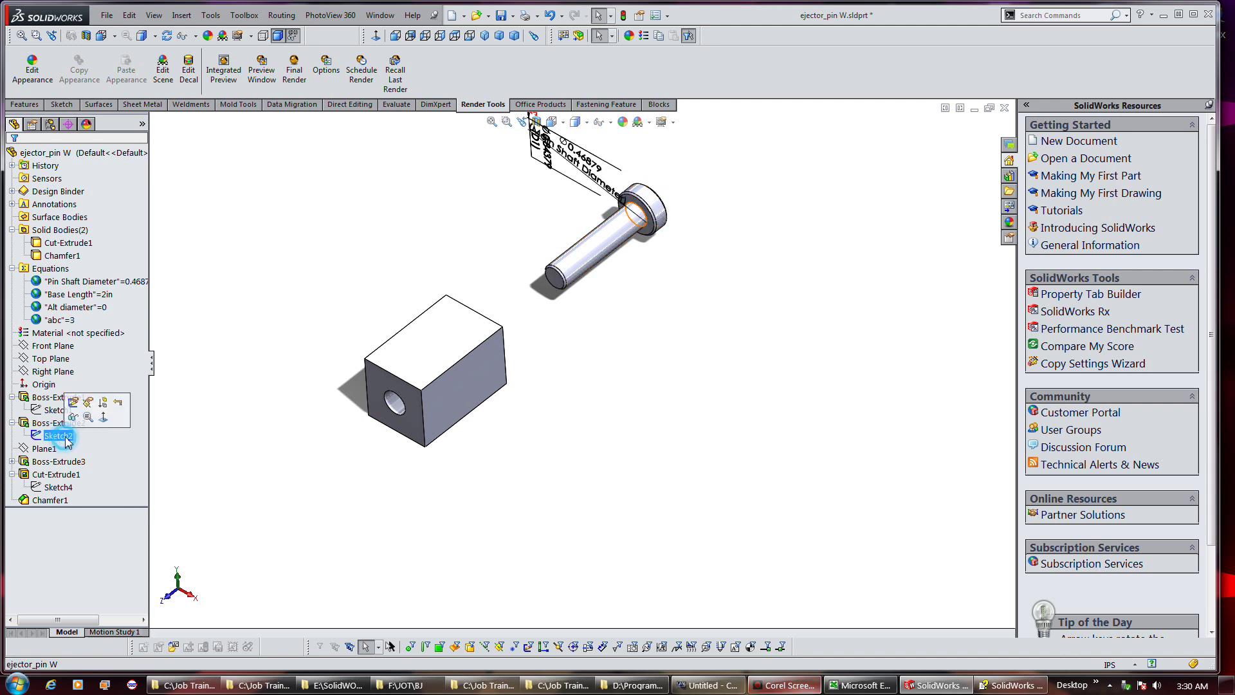
pyautogui.click(586, 156)
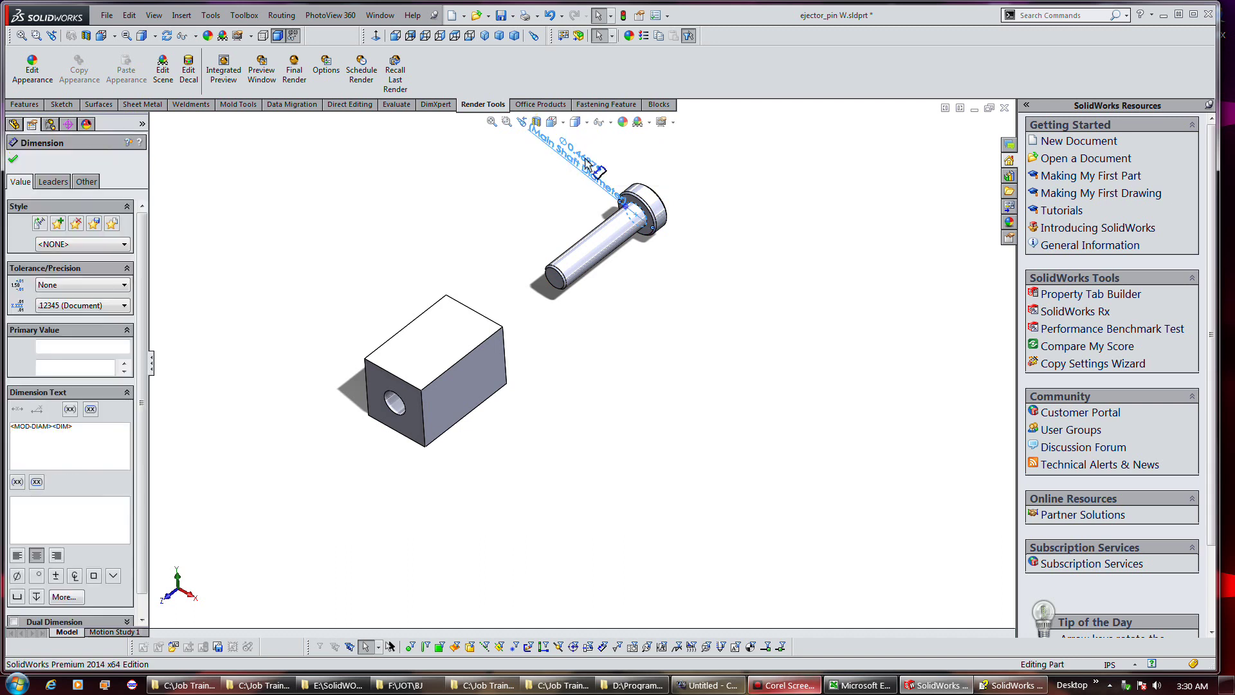
pyautogui.click(585, 156)
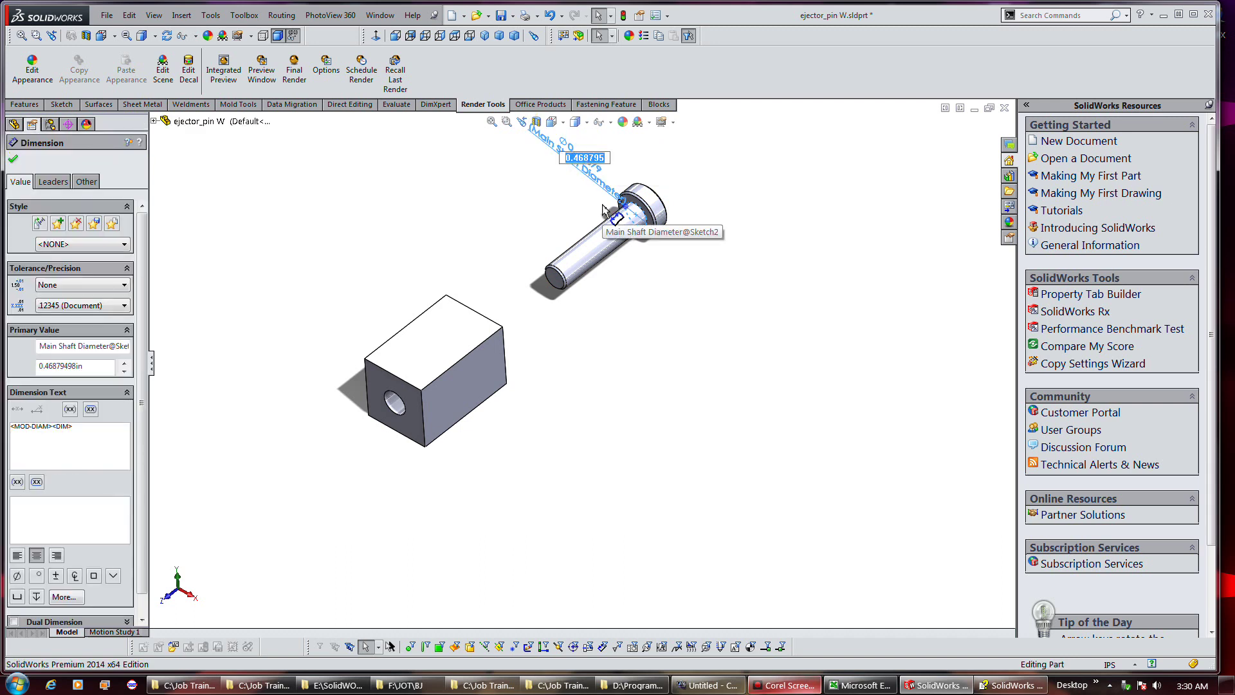
pyautogui.write('7')
pyautogui.press('BackSpace')
pyautogui.write('.75')
pyautogui.press('Return')
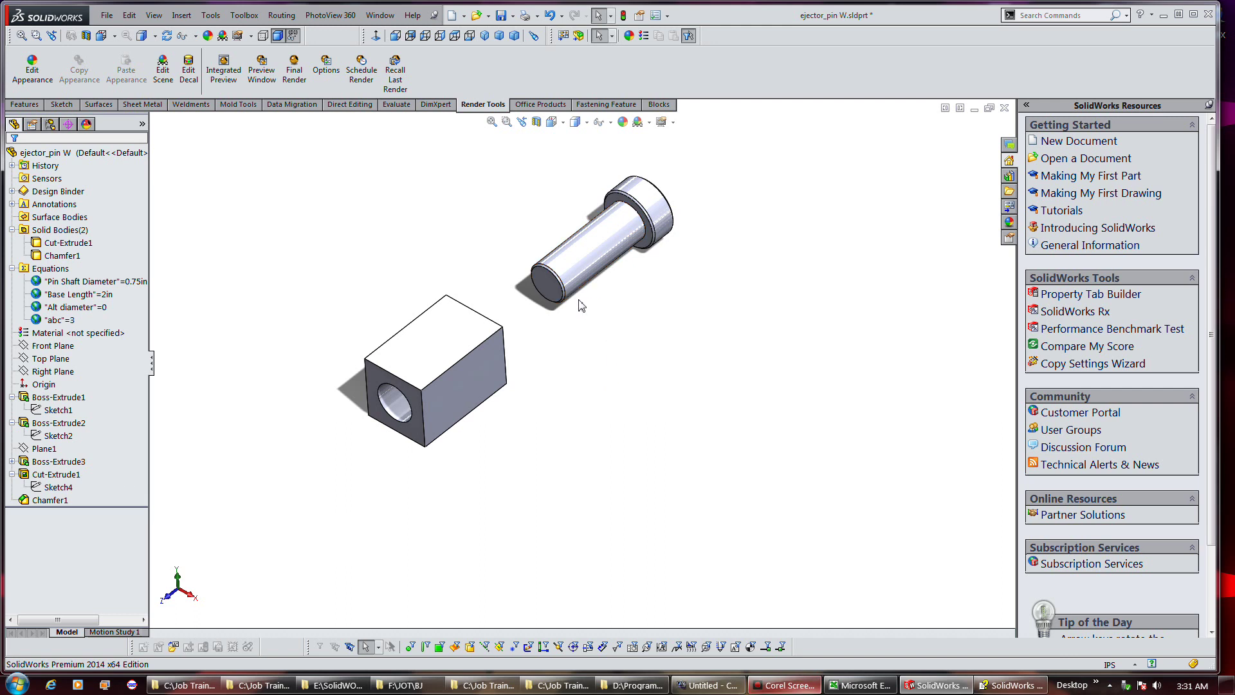
pyautogui.hotkey('ctrl', 'b')
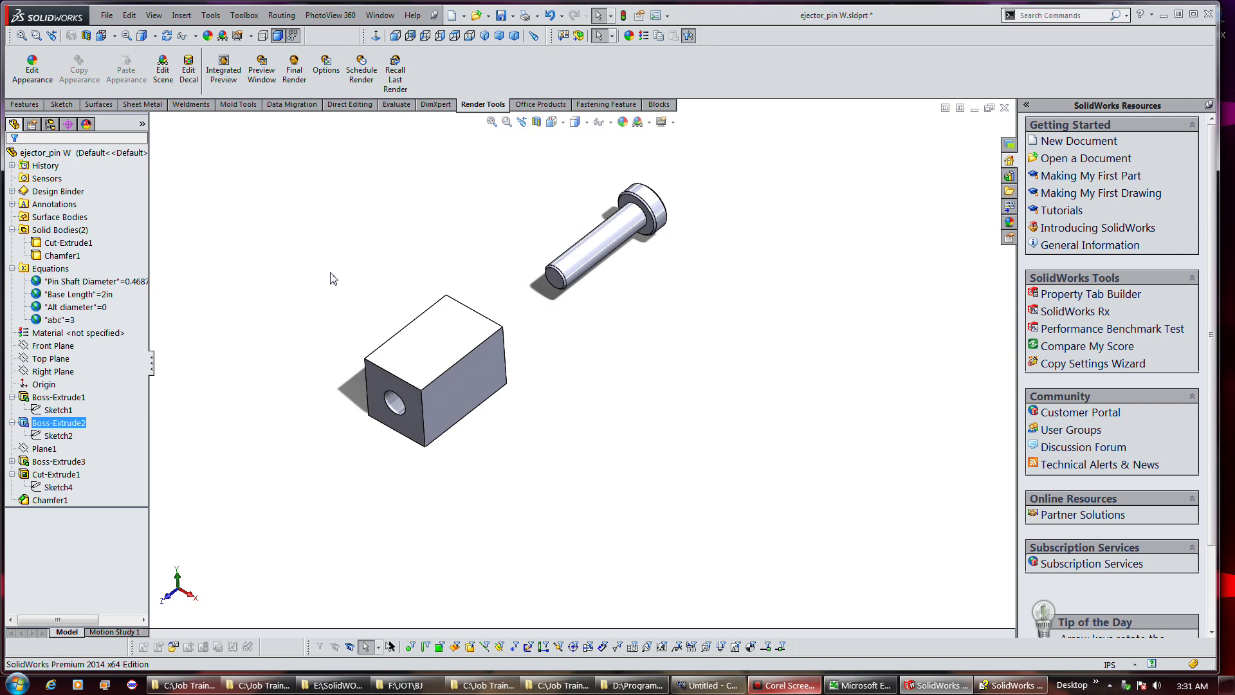
# Step: Reopen the equations manager from the Alt diameter variable and switch to Equation View
pyautogui.click(100, 309)
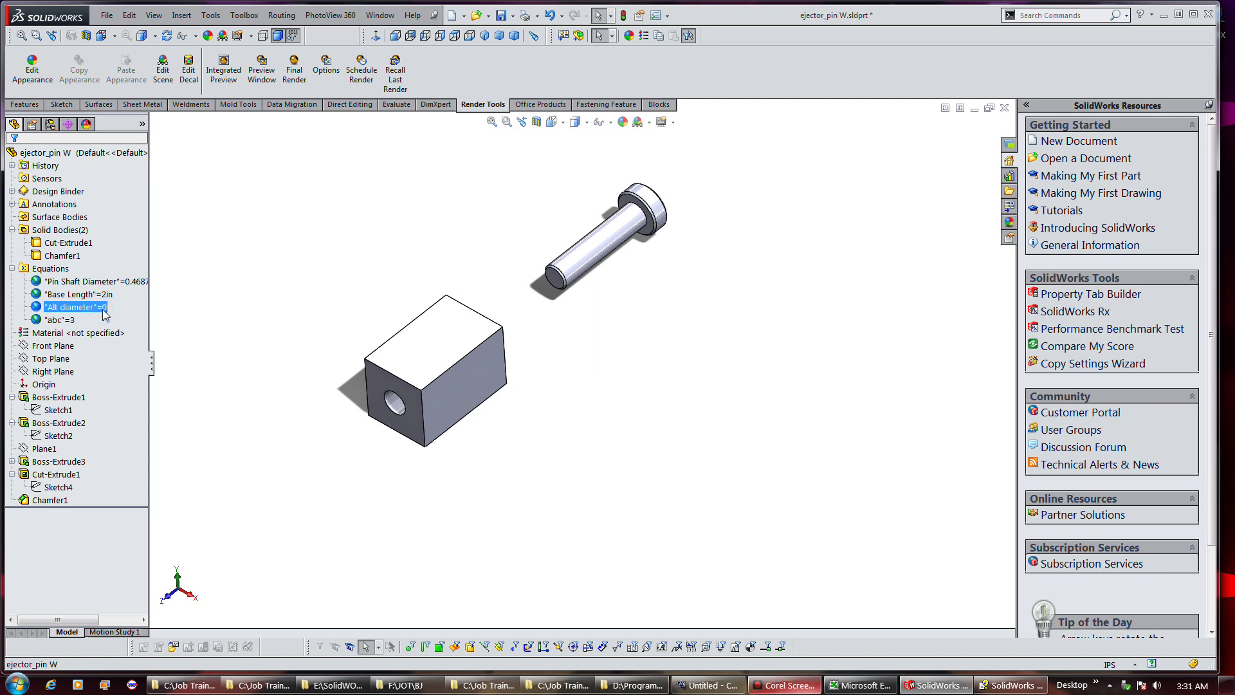
pyautogui.click(104, 312)
pyautogui.click(83, 307)
pyautogui.click(101, 308)
pyautogui.rightClick(102, 309)
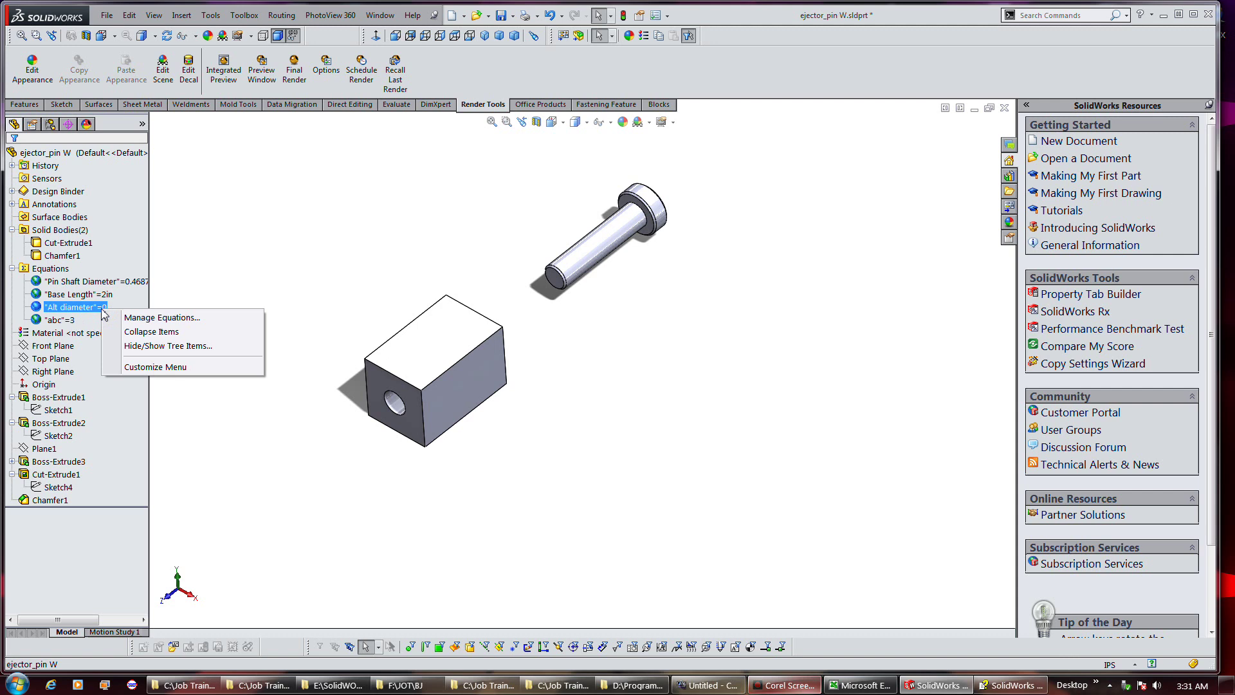
pyautogui.click(103, 307)
pyautogui.click(36, 307)
pyautogui.rightClick(56, 308)
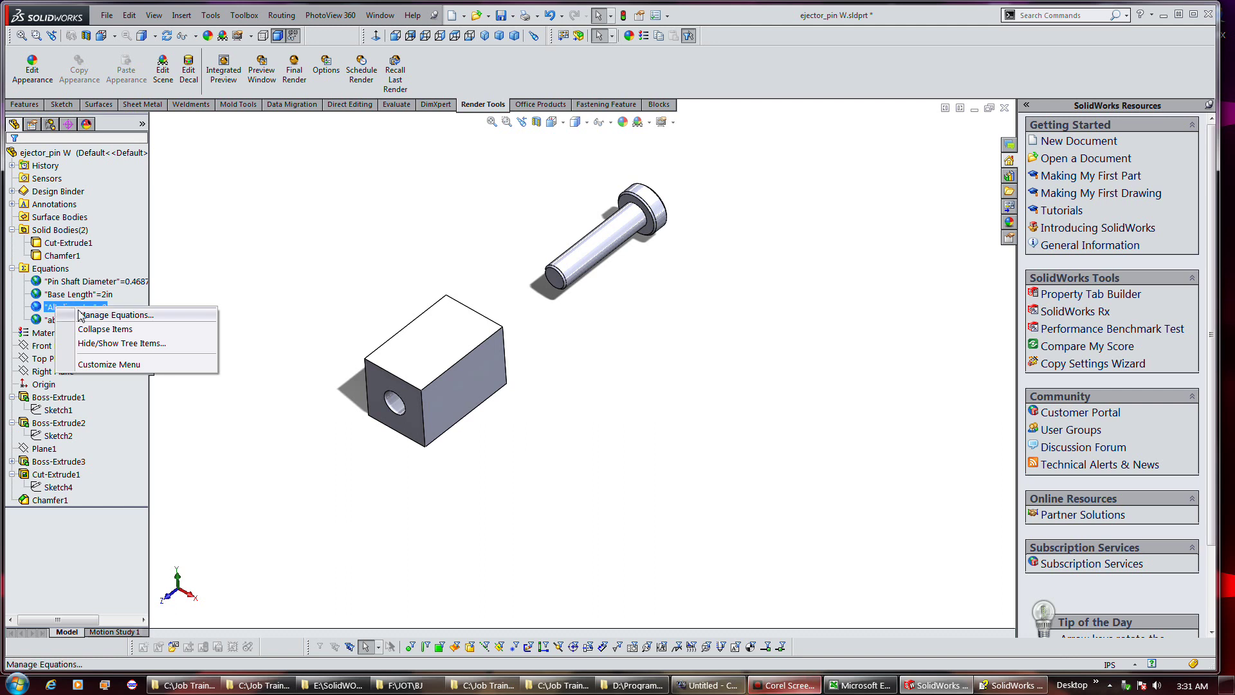
pyautogui.click(256, 272)
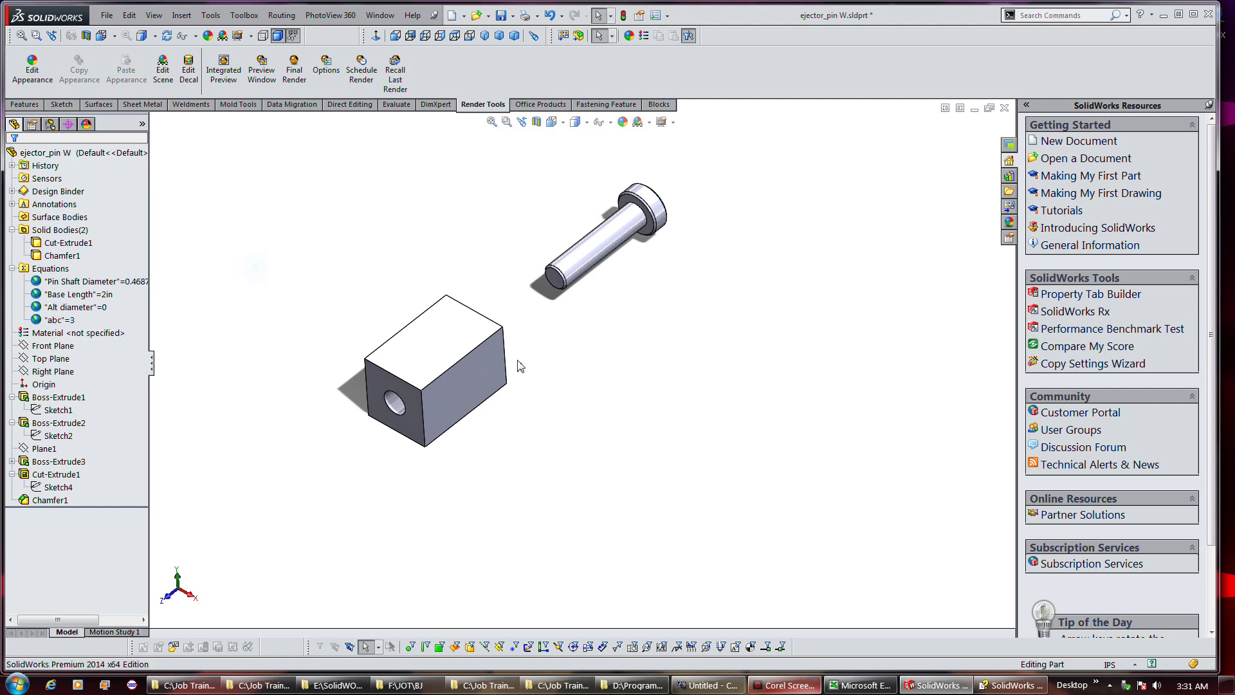
pyautogui.click(611, 363)
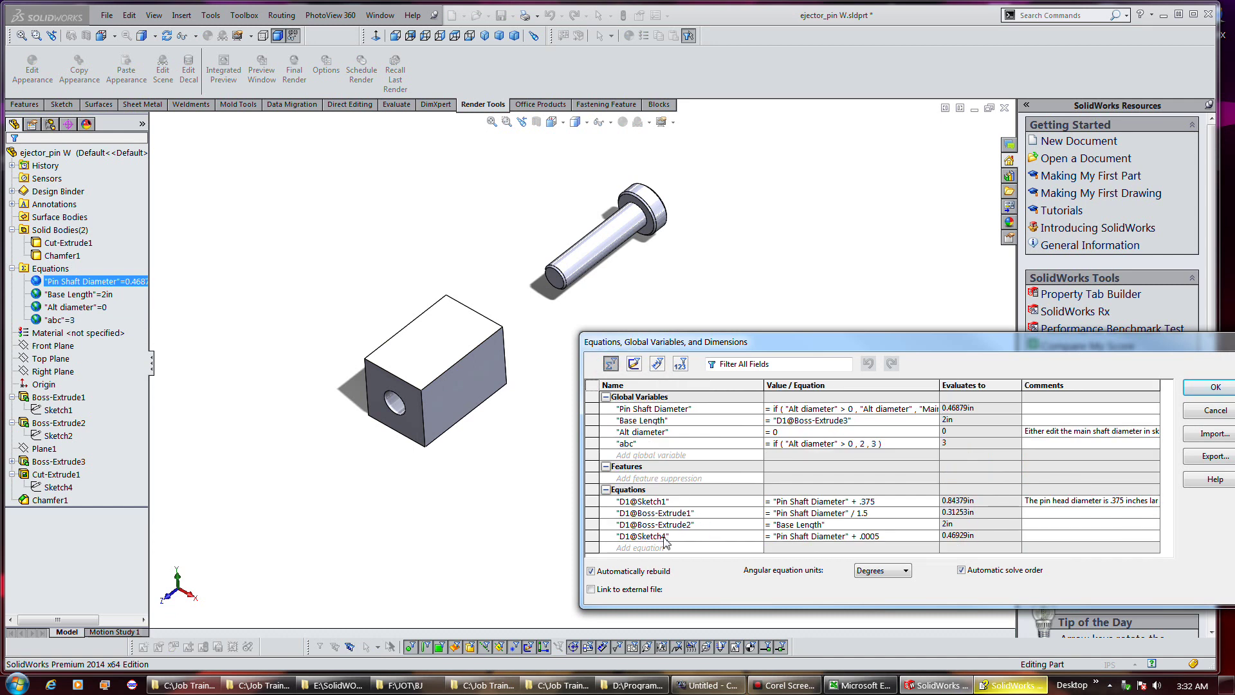
# Step: Review the equations in Dimension, Ordered and Sketch Equation views
pyautogui.click(656, 364)
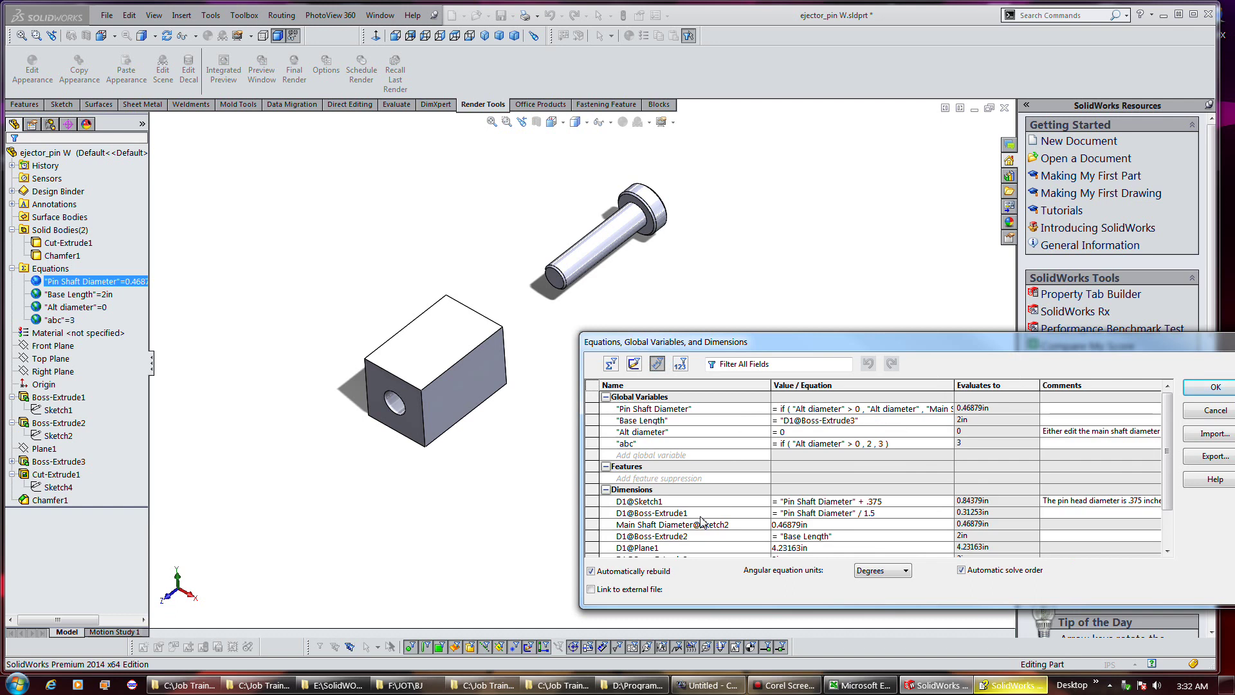
pyautogui.scroll(-2, 713, 544)
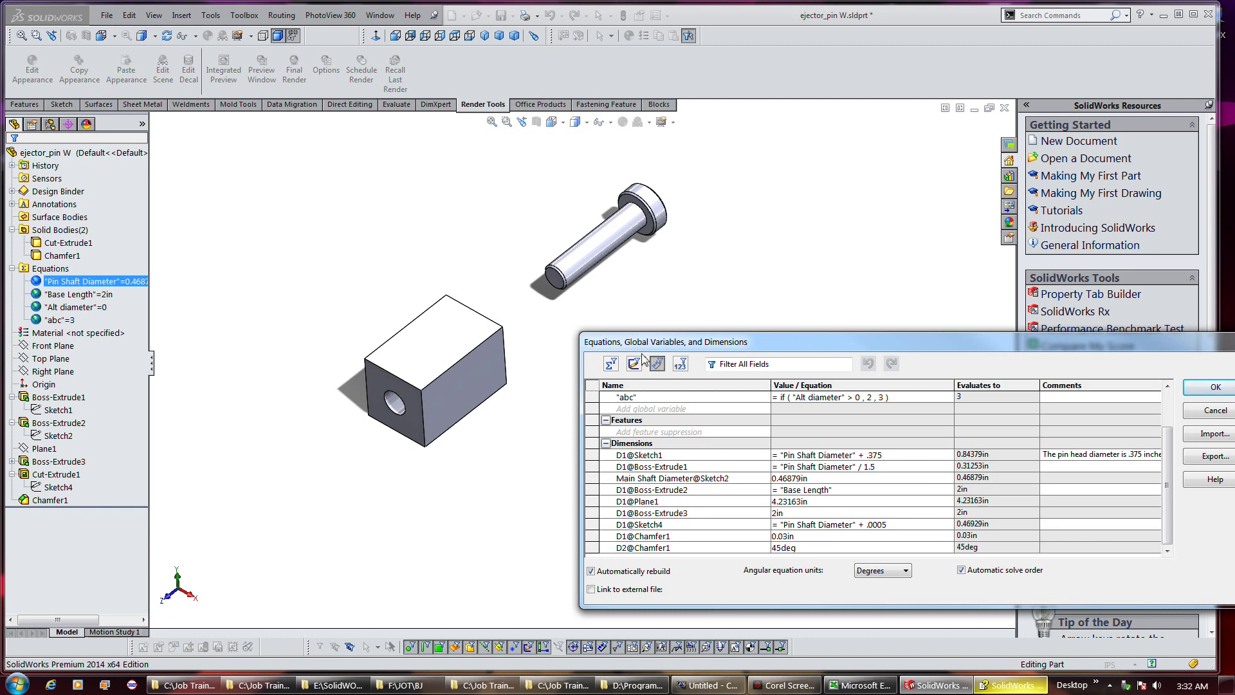
pyautogui.click(680, 367)
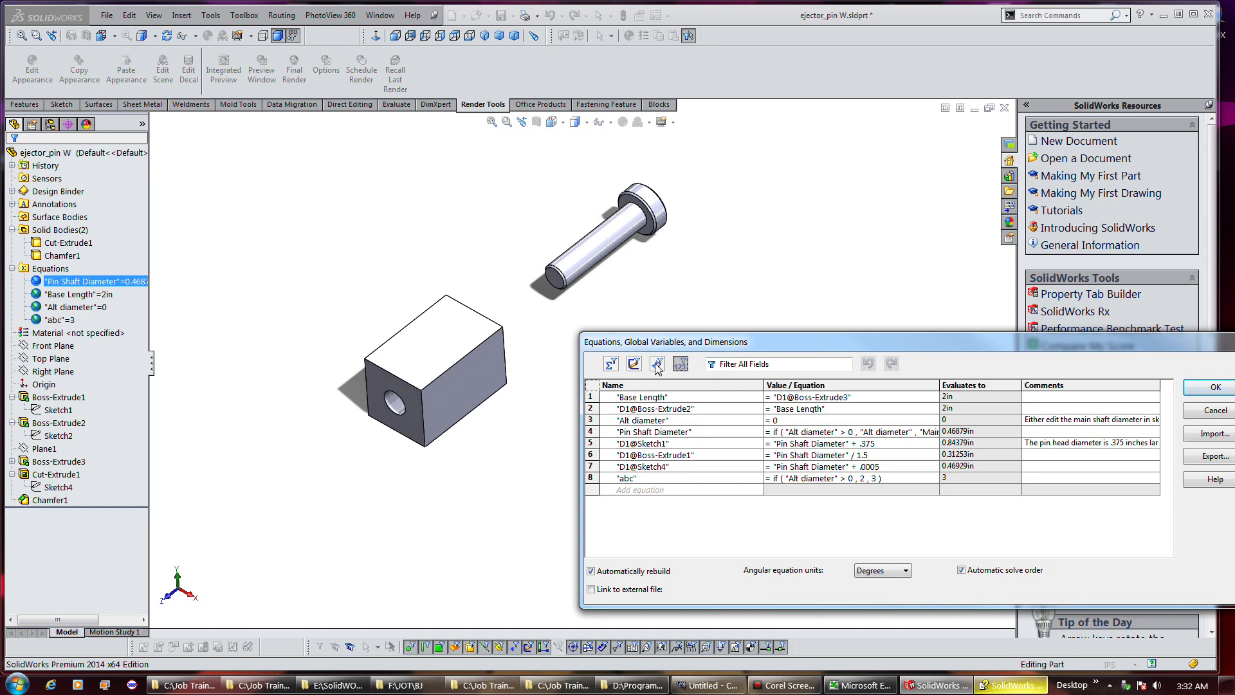
pyautogui.click(657, 364)
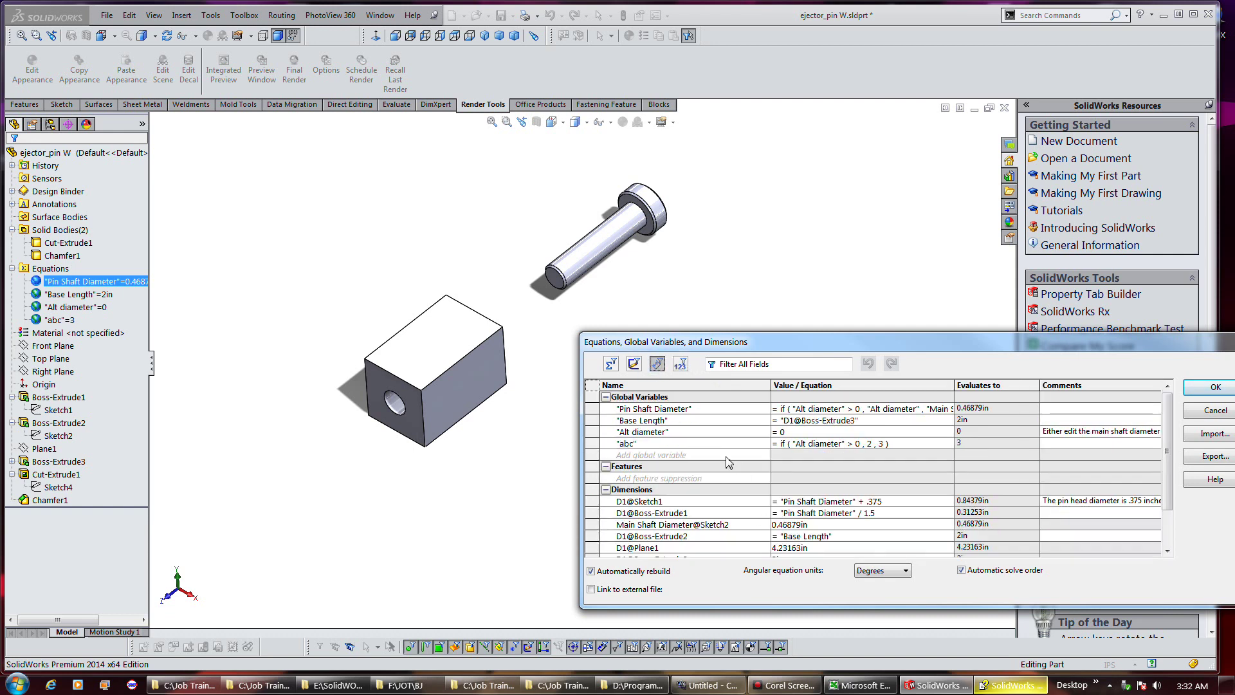
pyautogui.click(634, 364)
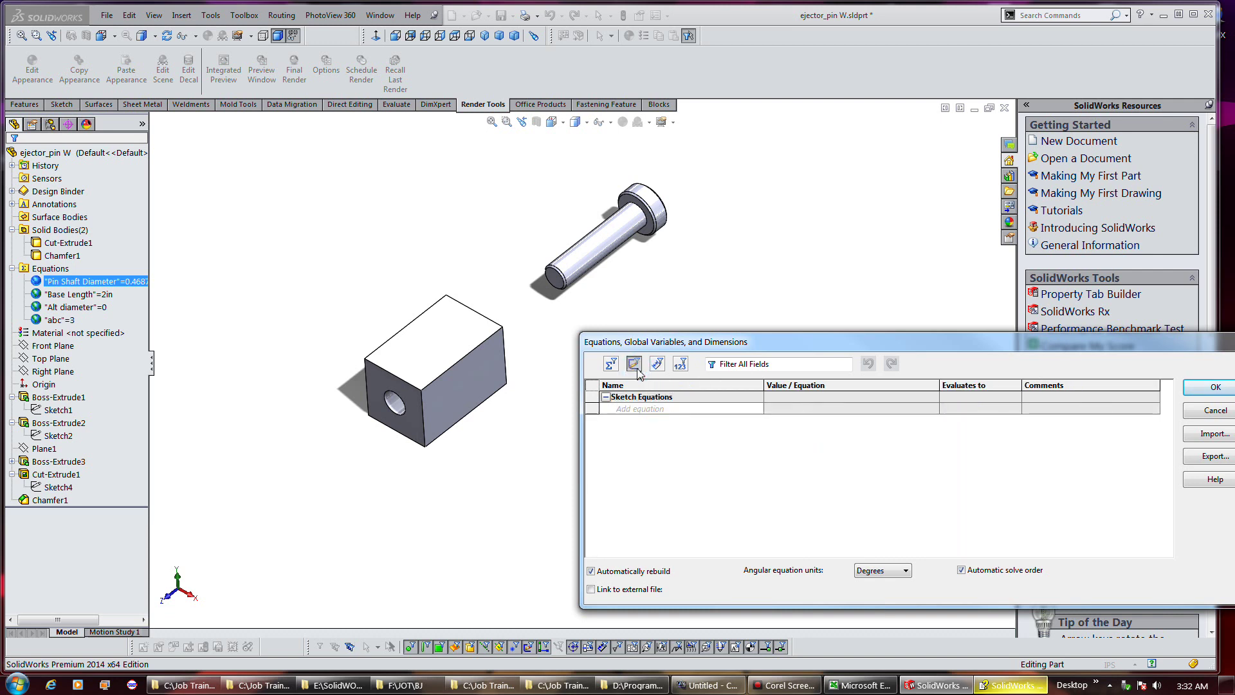
pyautogui.click(656, 364)
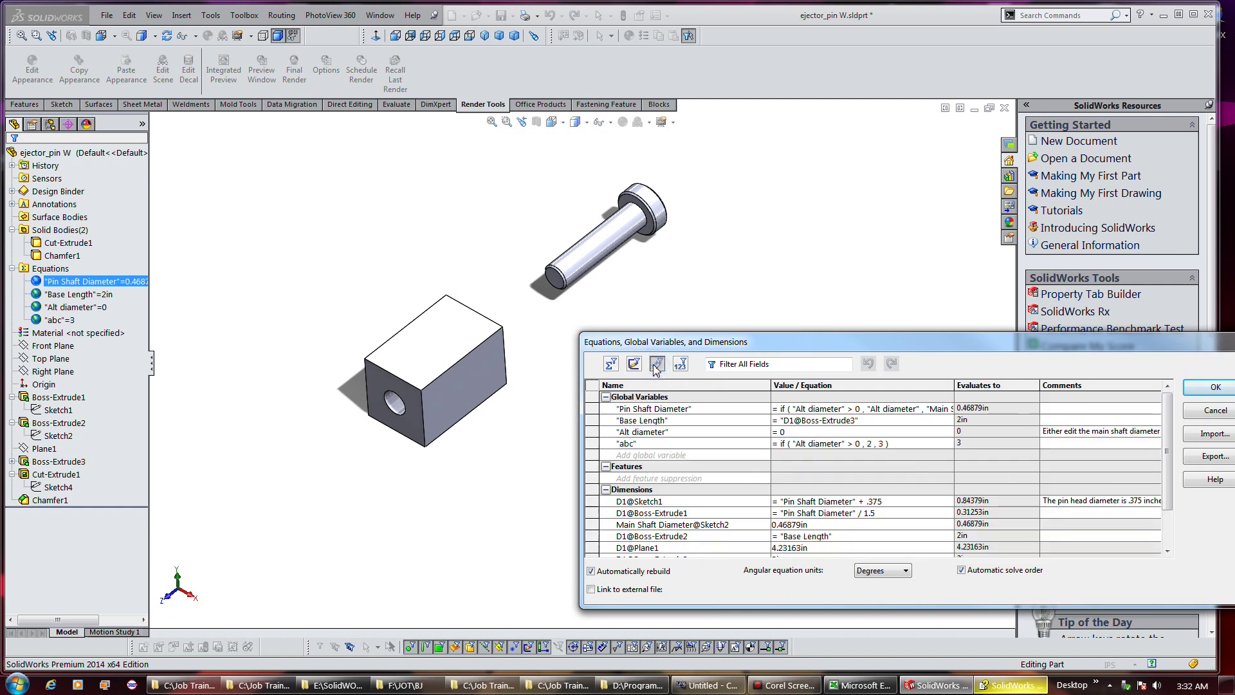
pyautogui.scroll(-1, 812, 515)
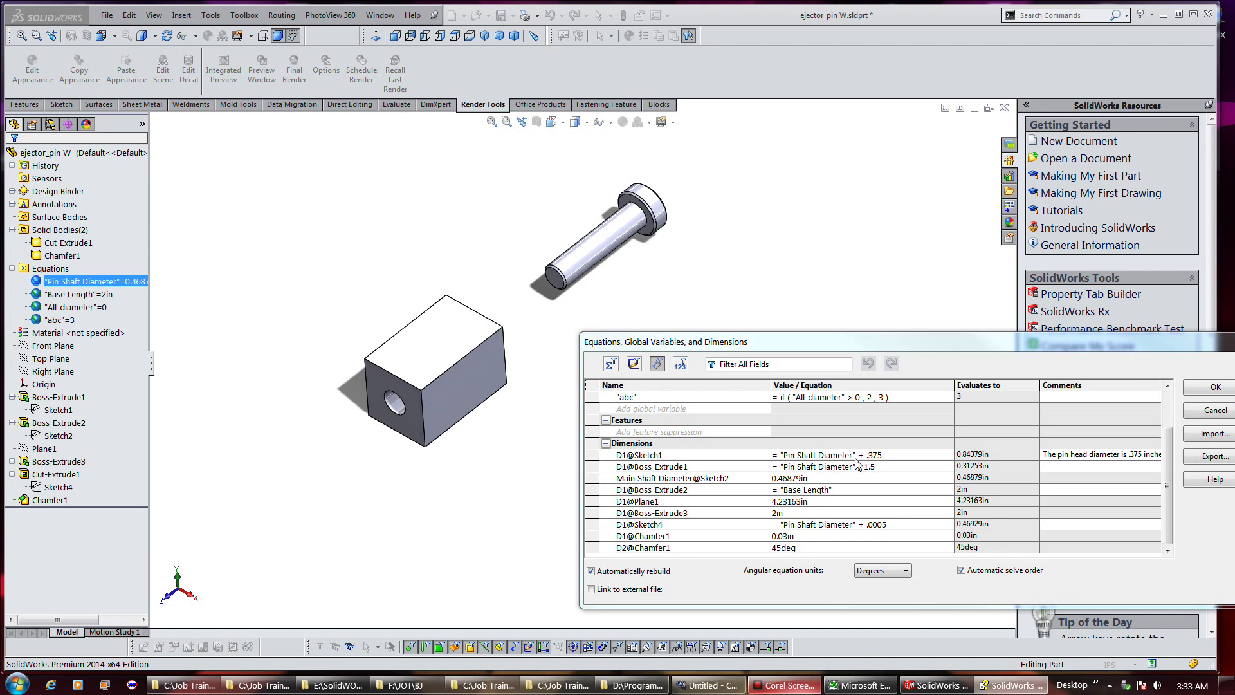
# Step: Change the chamfer angle D2@Chamfer1 from 45deg to 42deg
pyautogui.click(836, 548)
pyautogui.write('42deg')
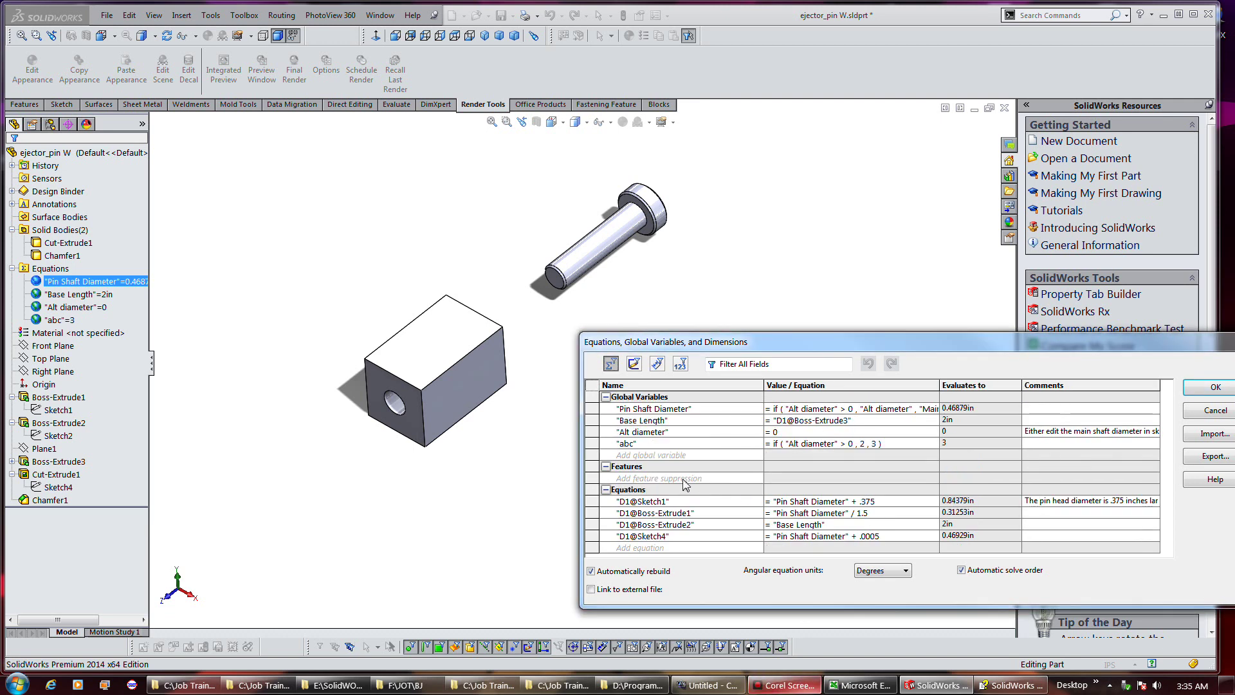
pyautogui.click(684, 480)
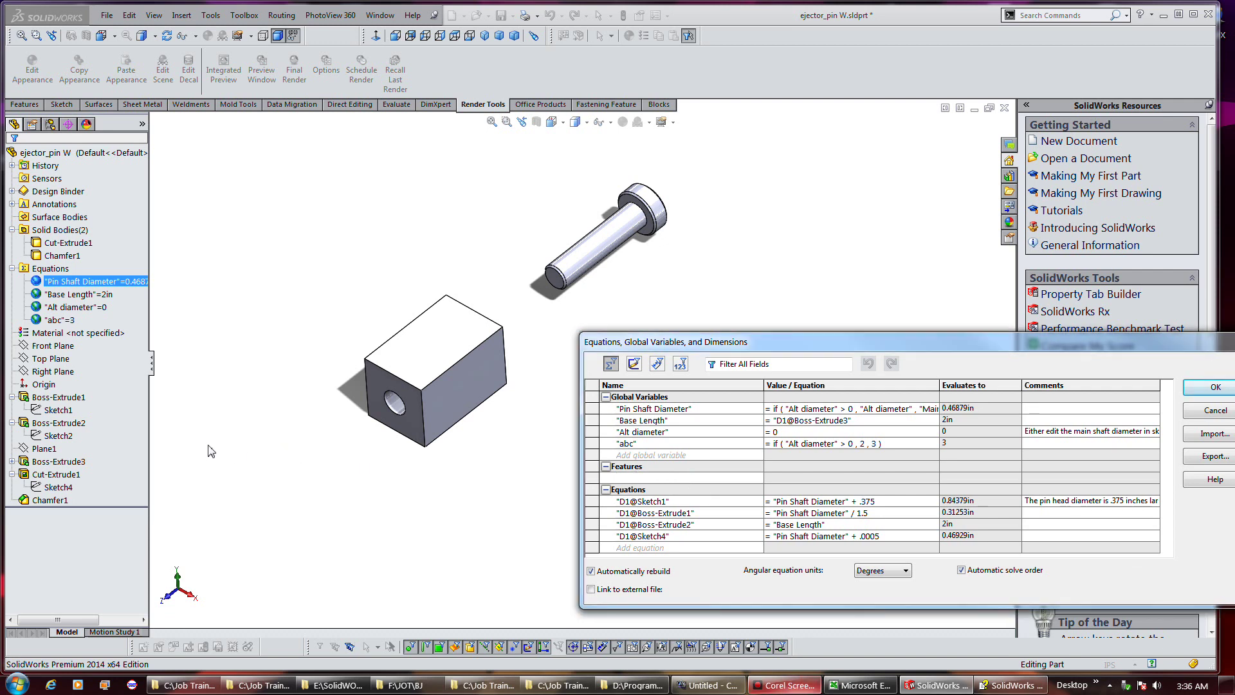
# Step: Begin Chamfer1's suppression rule as if("Pin Shaft Diameter"<1mm, ...)
pyautogui.click(58, 501)
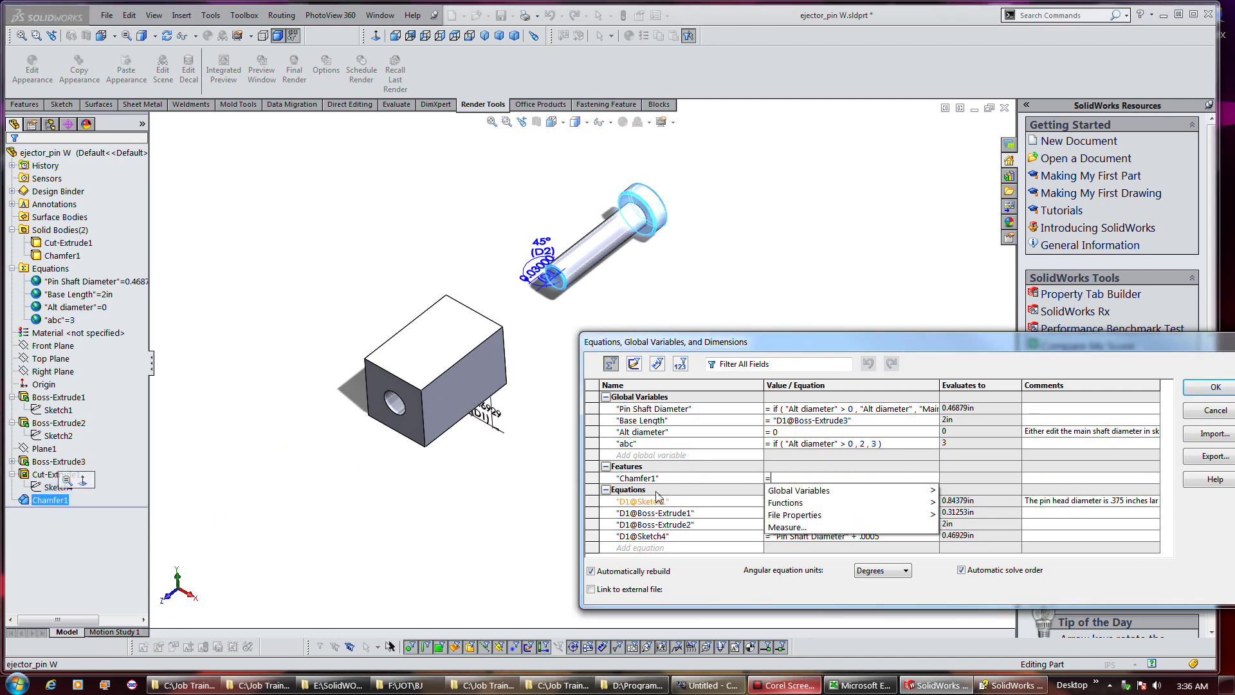
pyautogui.click(769, 490)
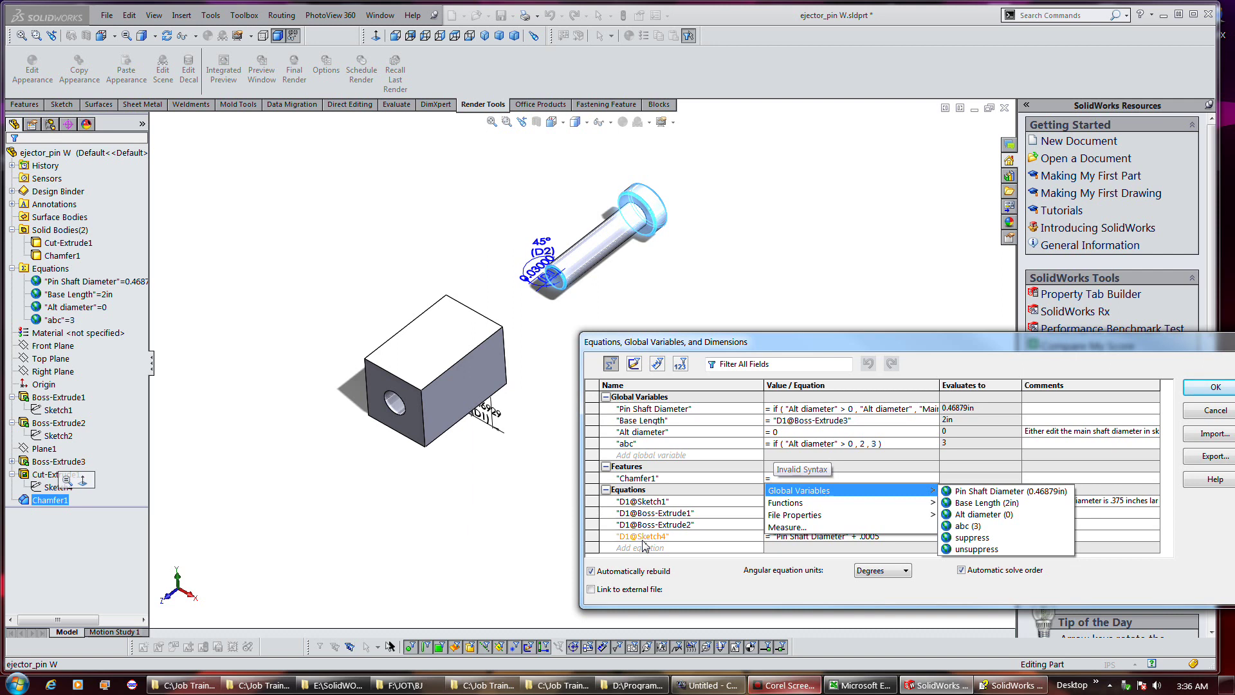
pyautogui.write('if')
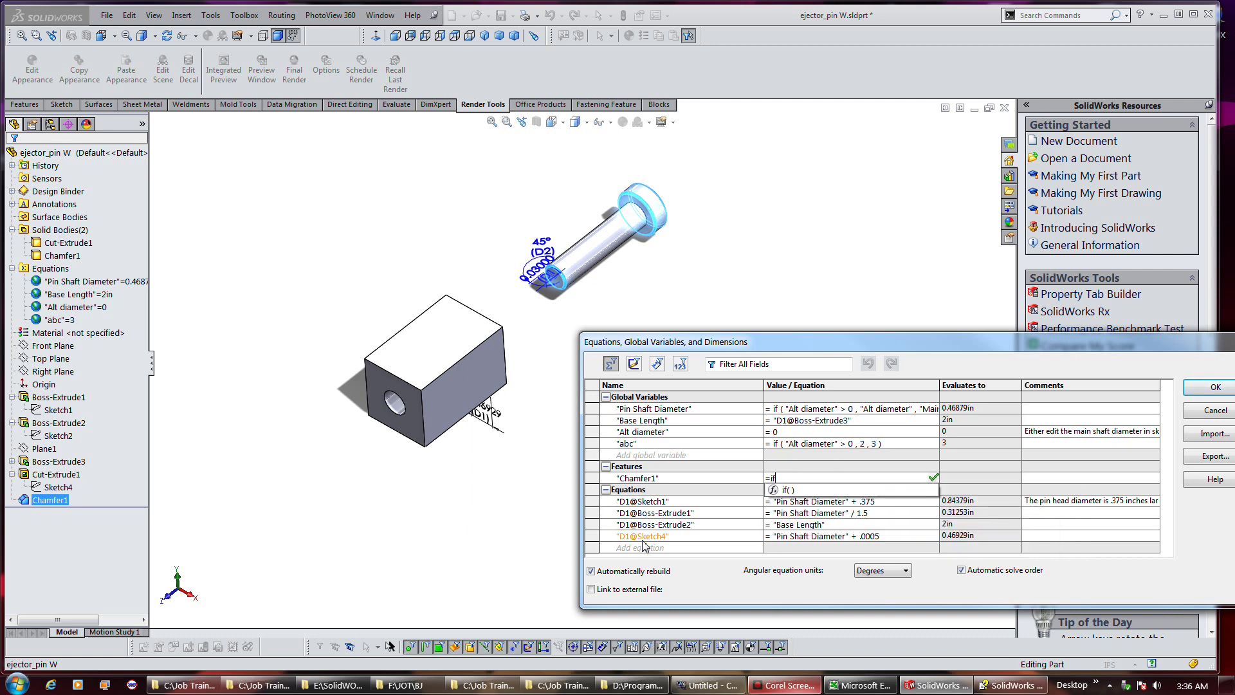
pyautogui.write('(')
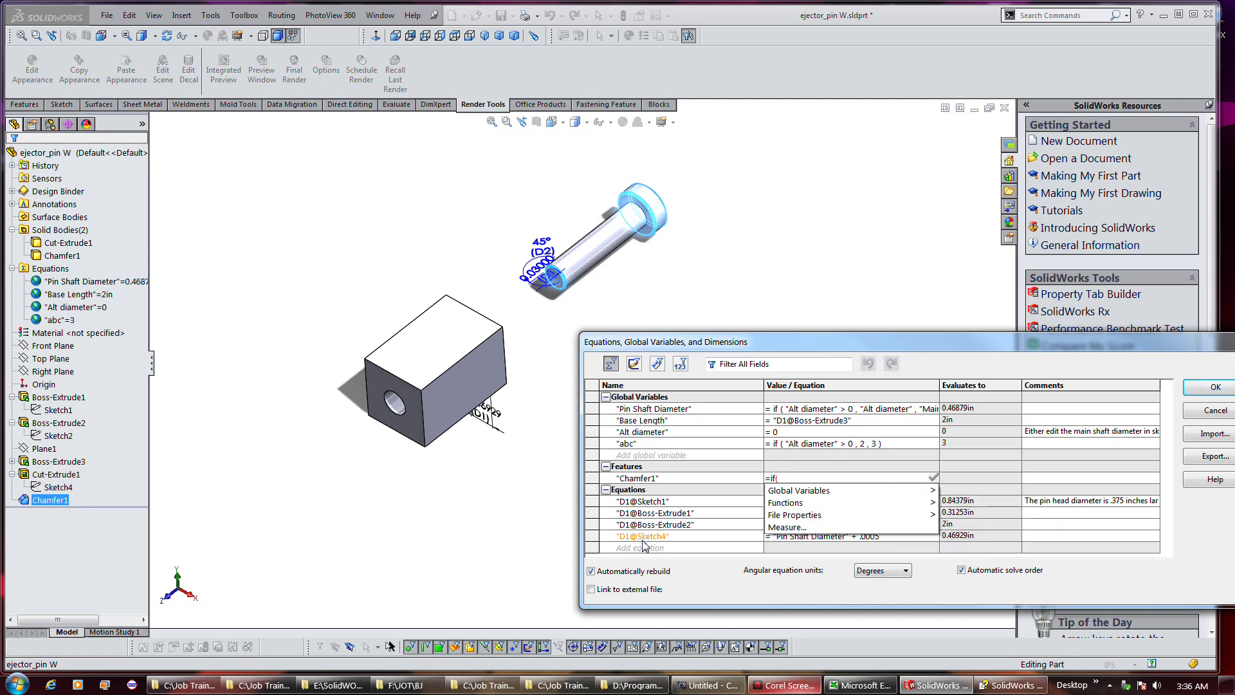
pyautogui.write('"')
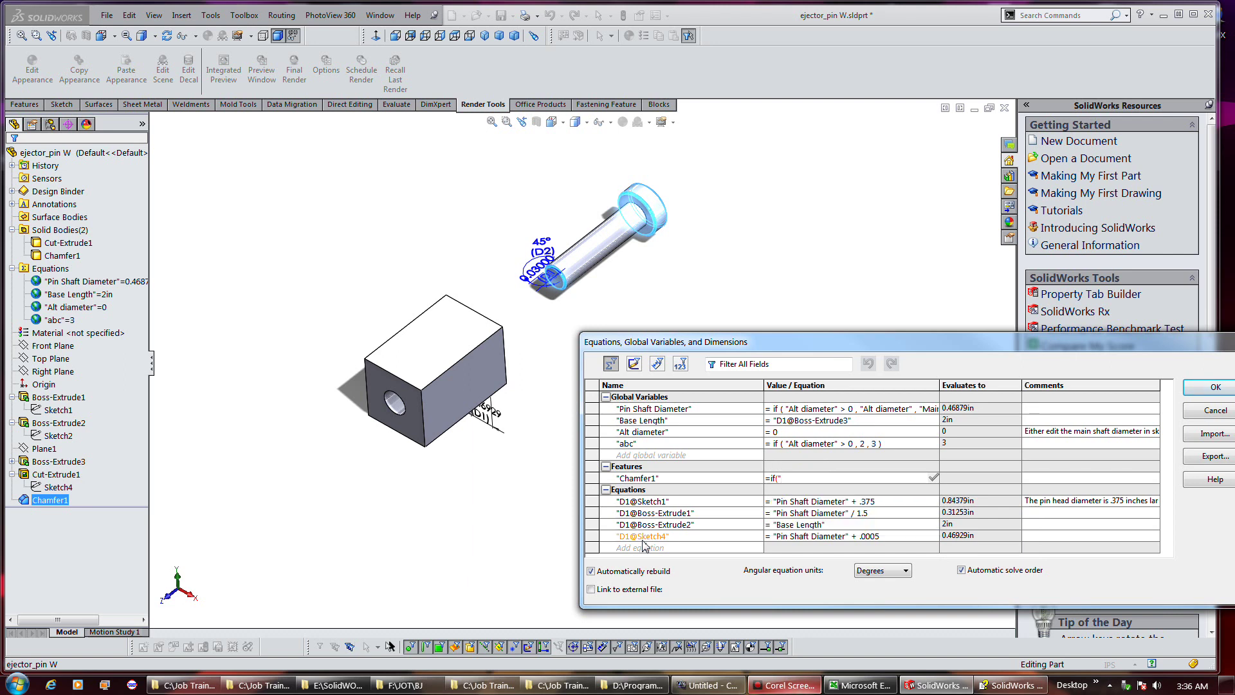
pyautogui.press('BackSpace')
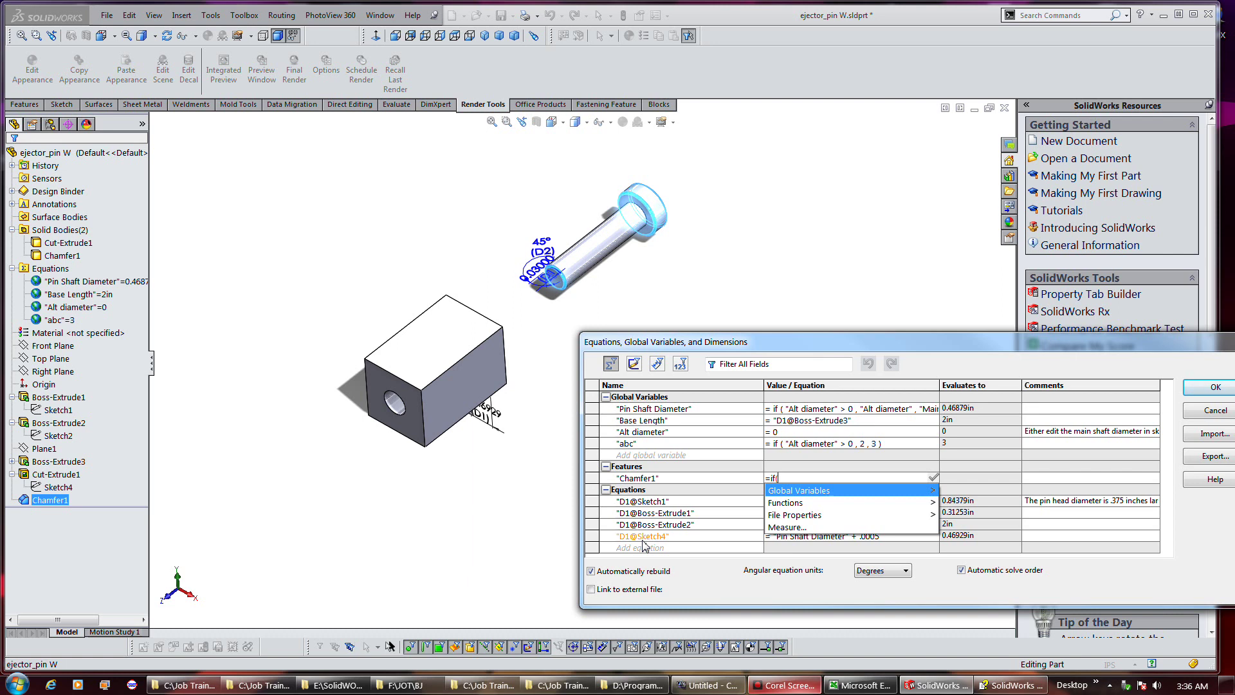
pyautogui.press('Right')
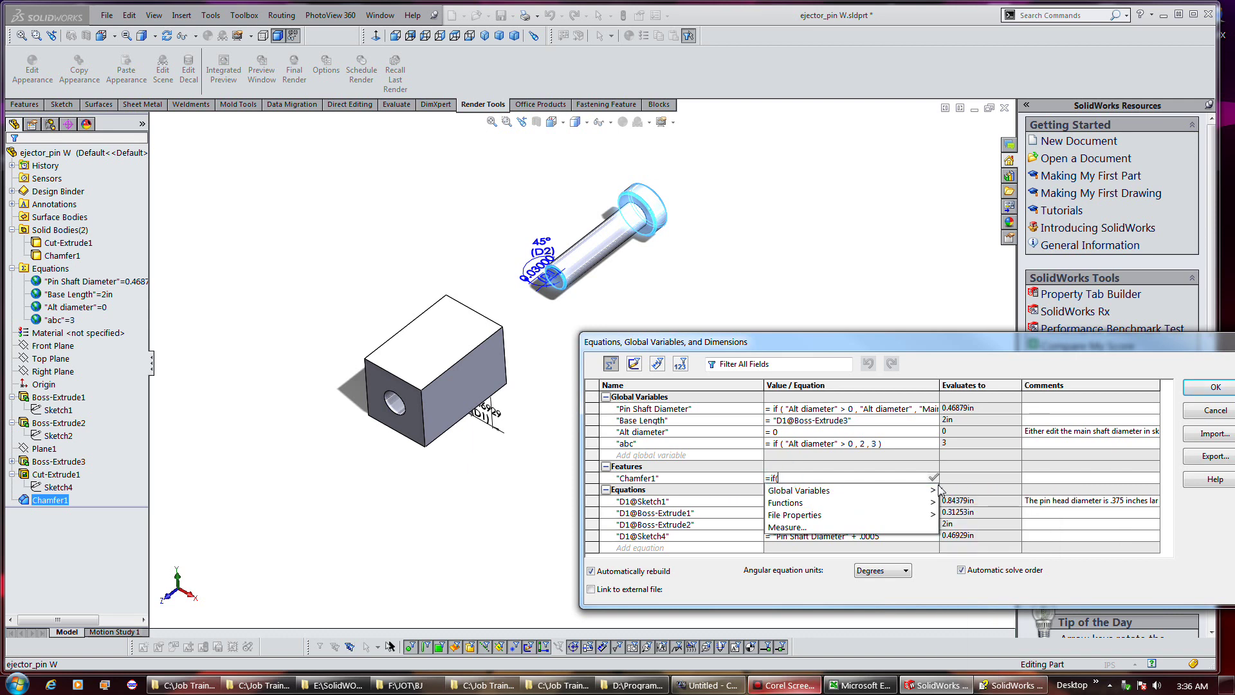
pyautogui.click(962, 491)
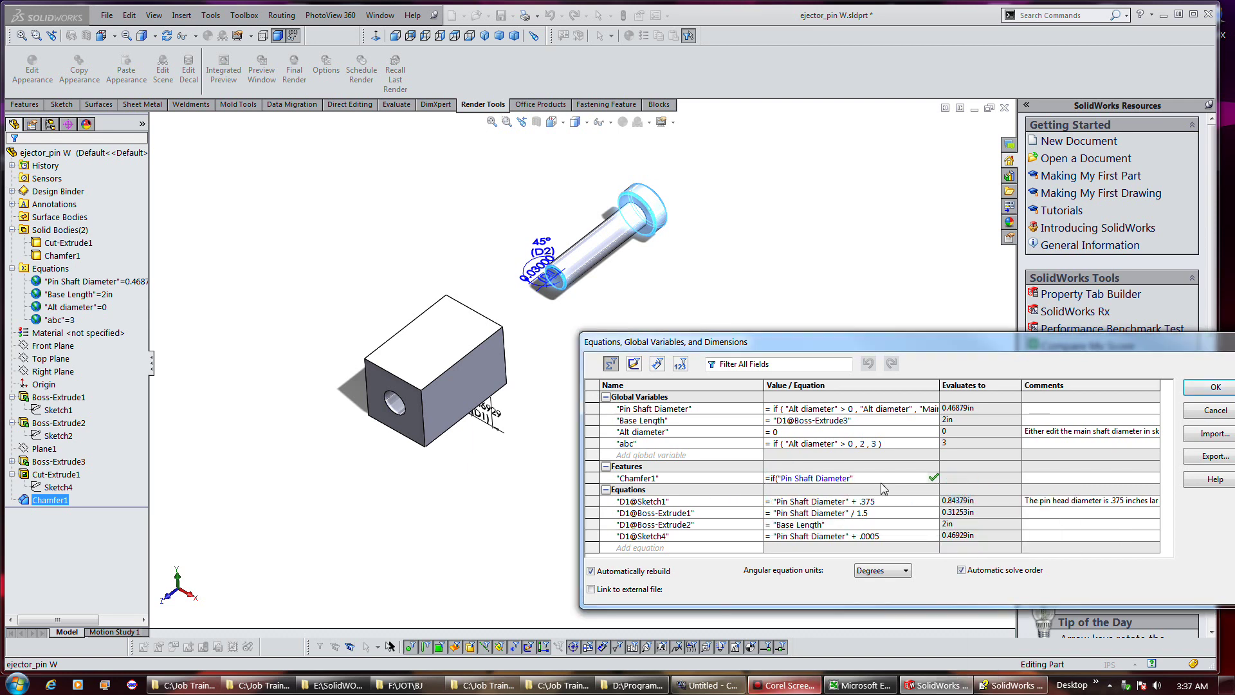
pyautogui.write('<1mm,')
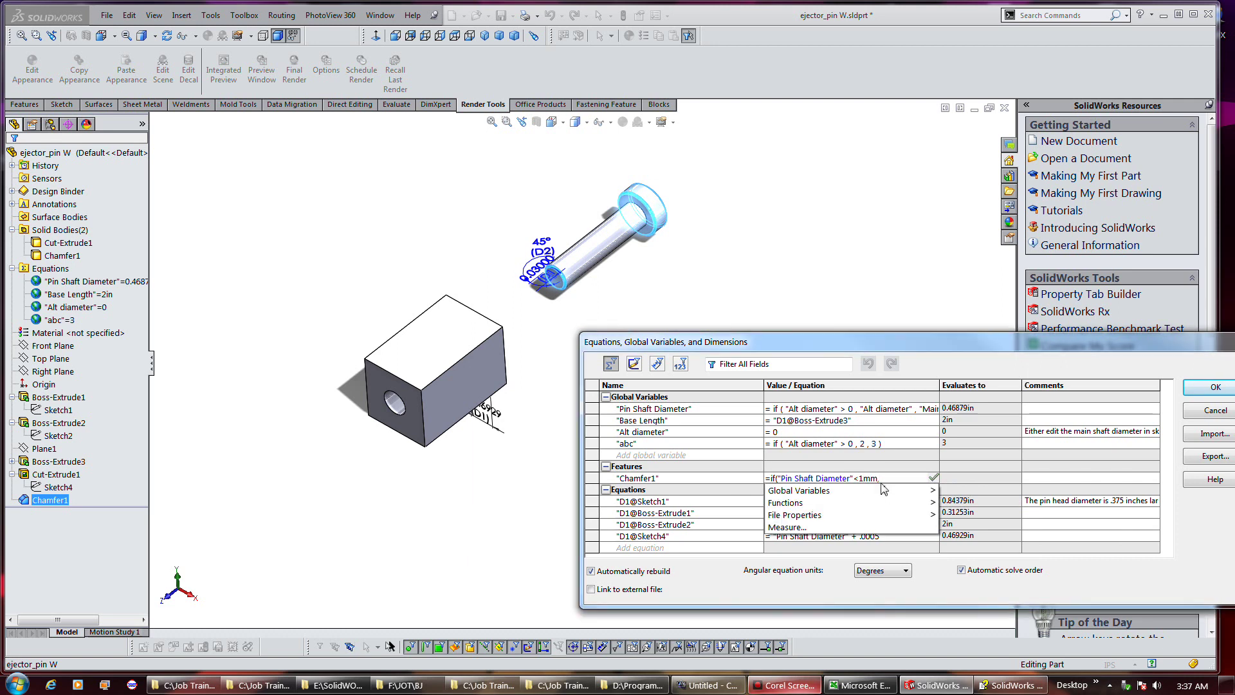
pyautogui.write('"')
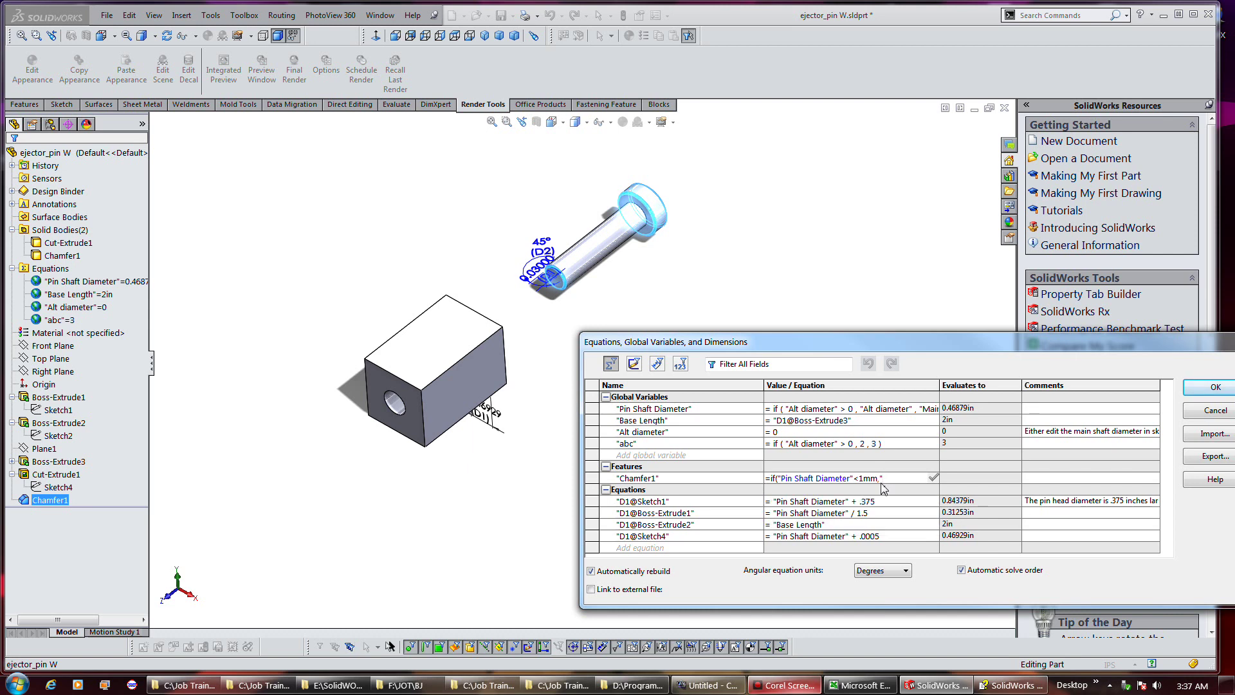
pyautogui.press('BackSpace')
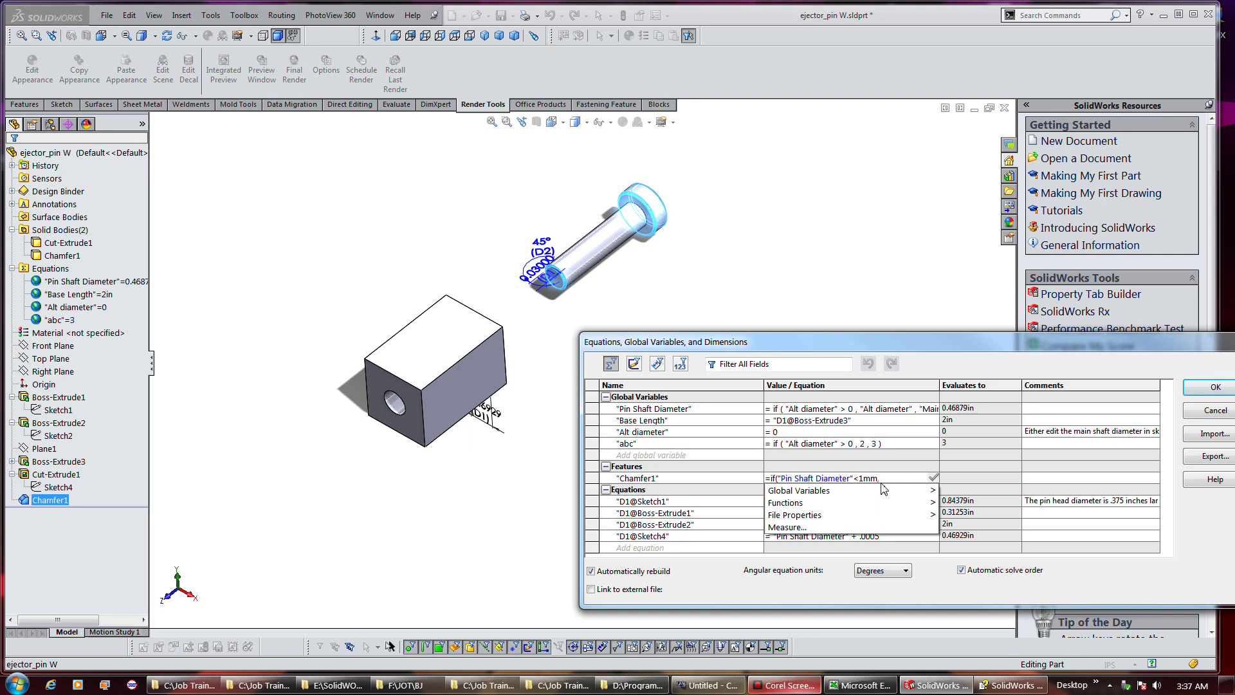
# Step: Finish the rule with "suppressed" when true and "unsuppressed" otherwise, and commit it
pyautogui.moveTo(884, 518)
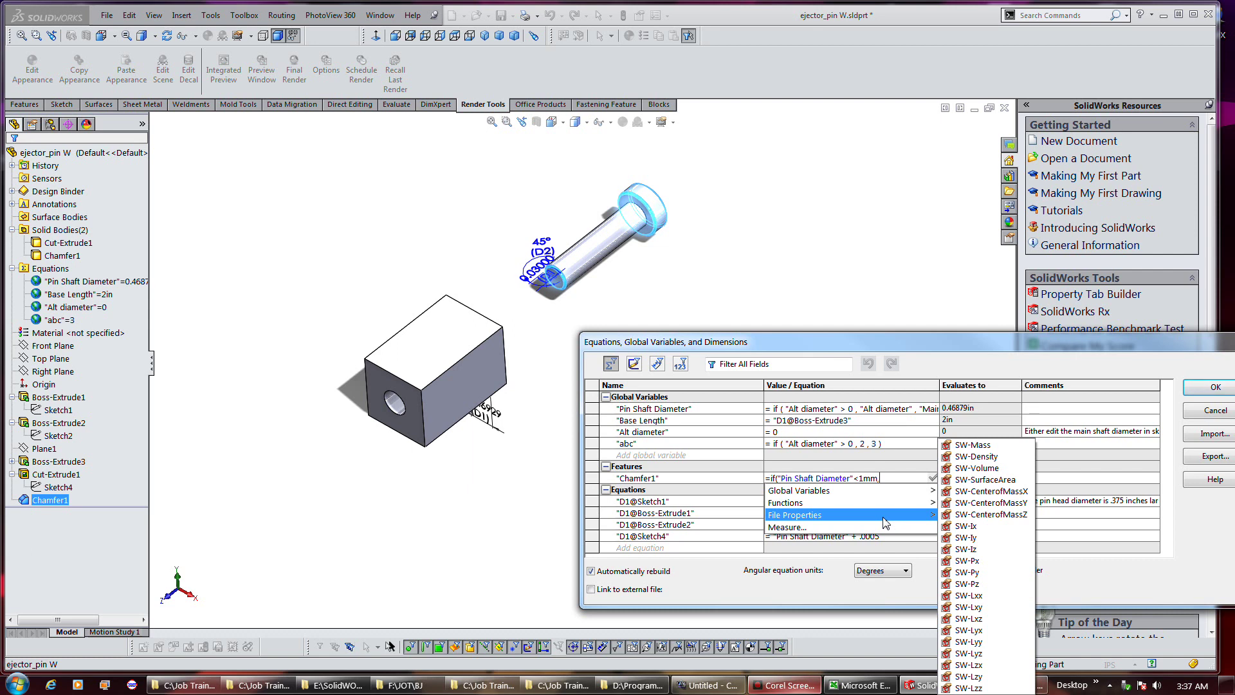
pyautogui.moveTo(870, 507)
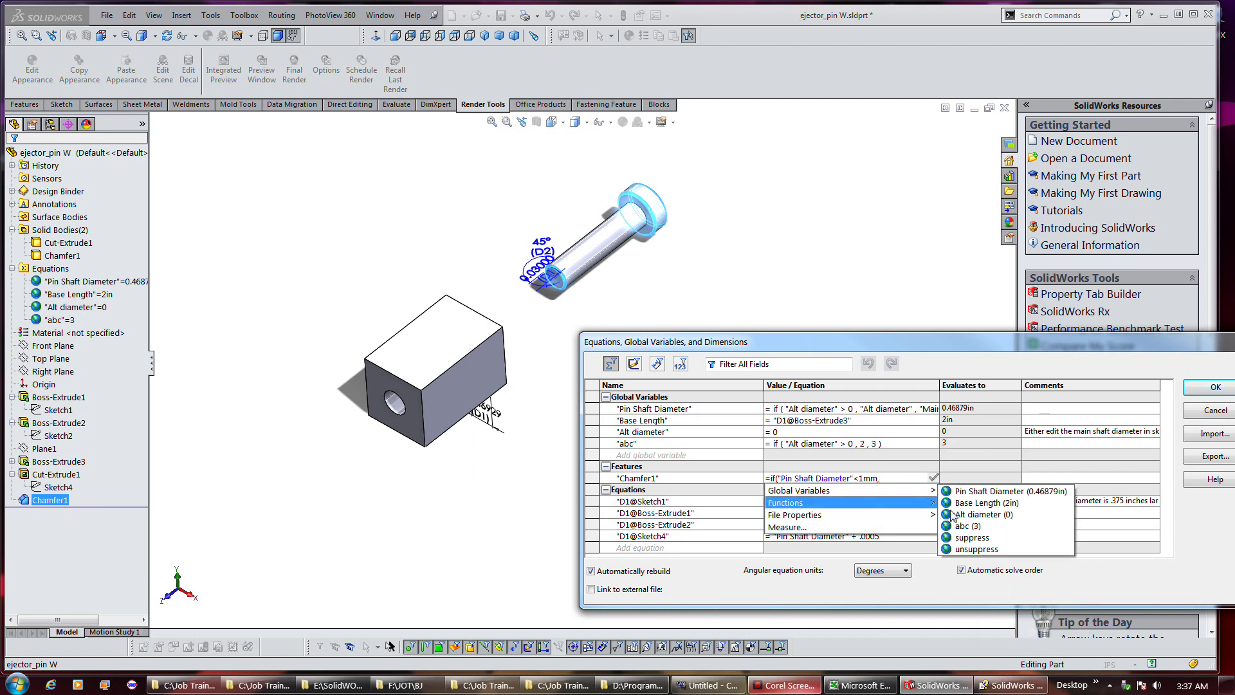
pyautogui.click(978, 547)
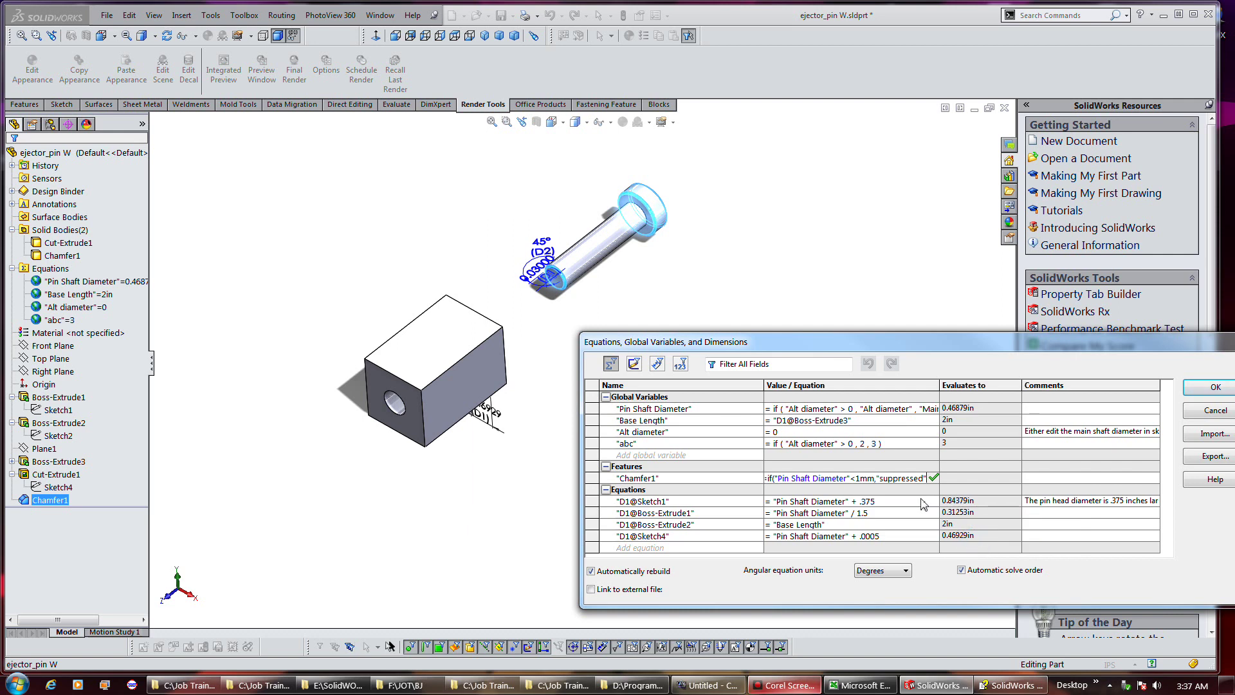
pyautogui.write(',')
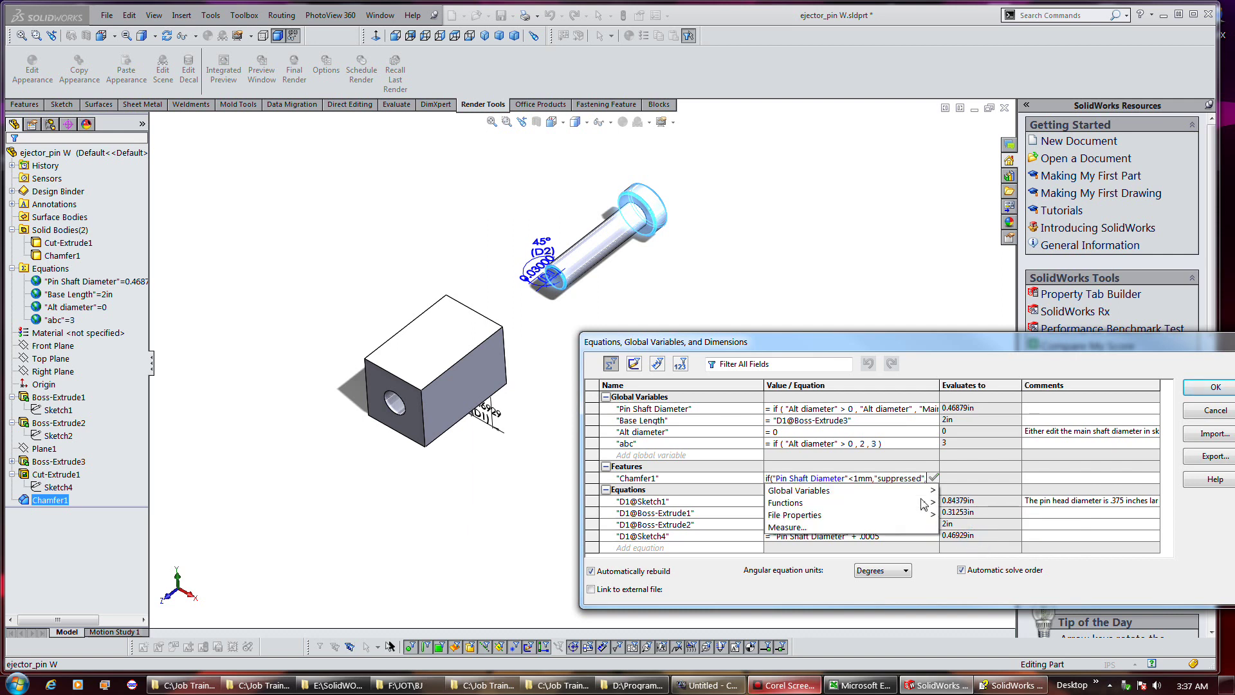
pyautogui.moveTo(922, 491)
pyautogui.click(976, 548)
pyautogui.write(')')
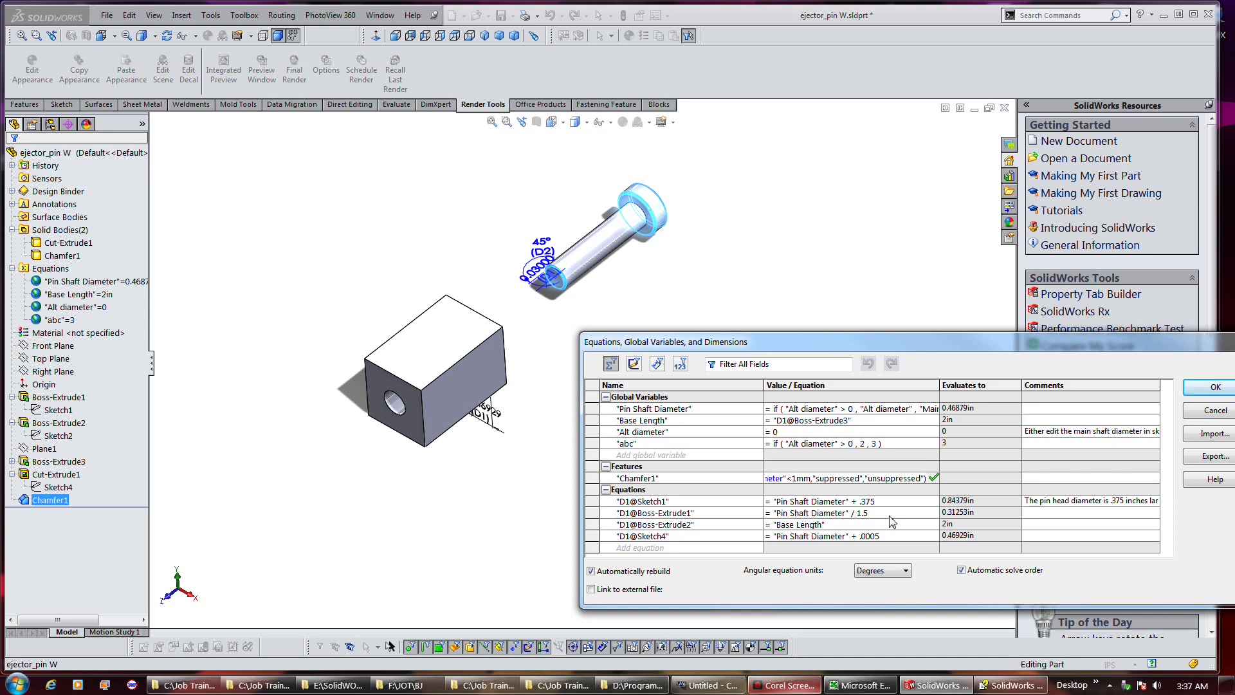
pyautogui.press('Return')
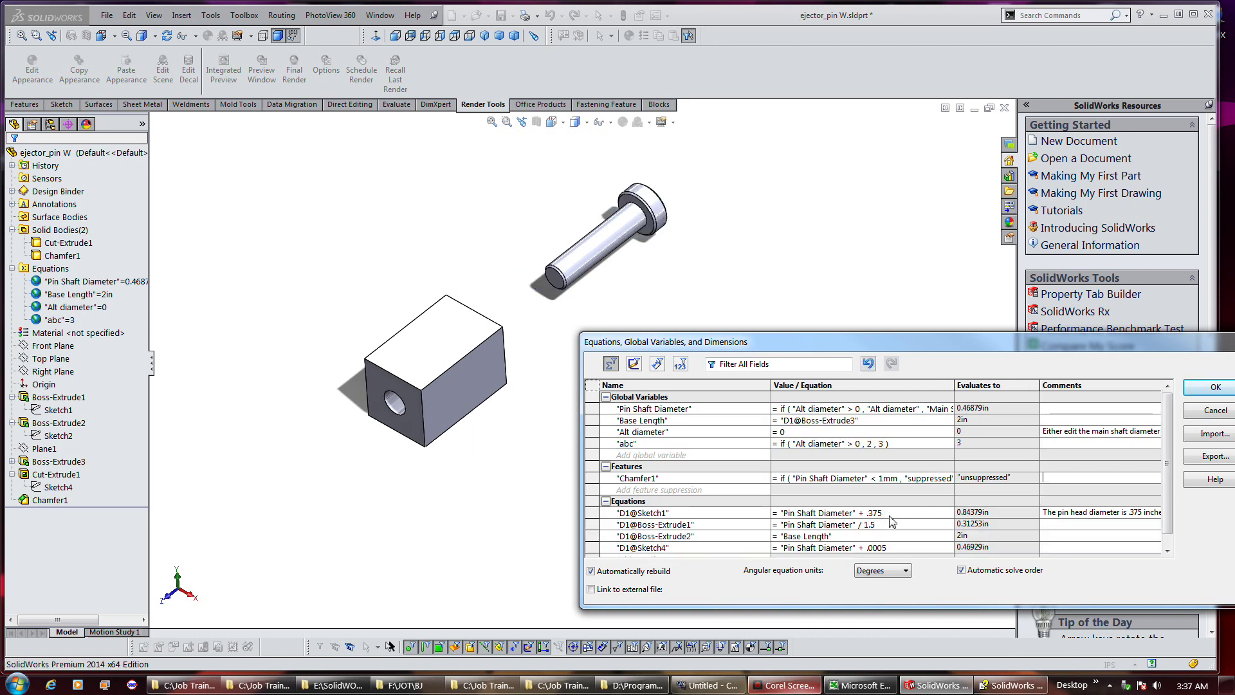
# Step: Set Main Shaft Diameter@Sketch2 to ="Pin Shaft Diameter"
pyautogui.click(1006, 484)
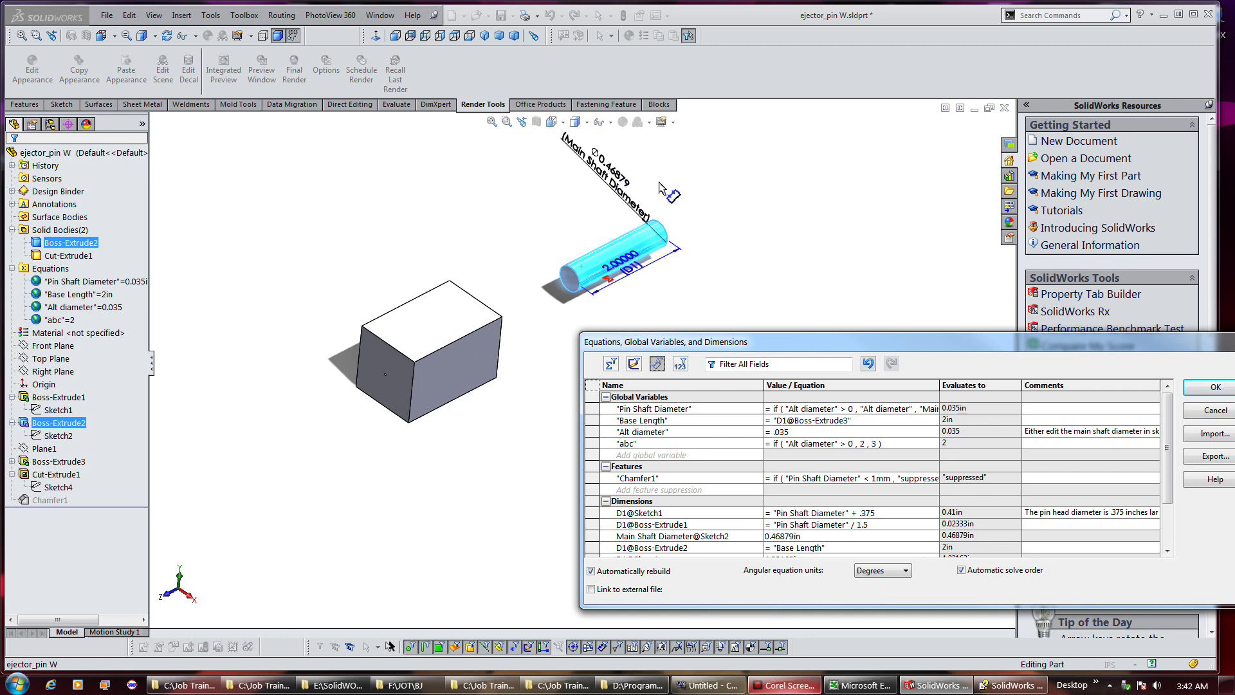
pyautogui.click(804, 535)
pyautogui.write('="Pin Shaft Diameter"')
pyautogui.press('Return')
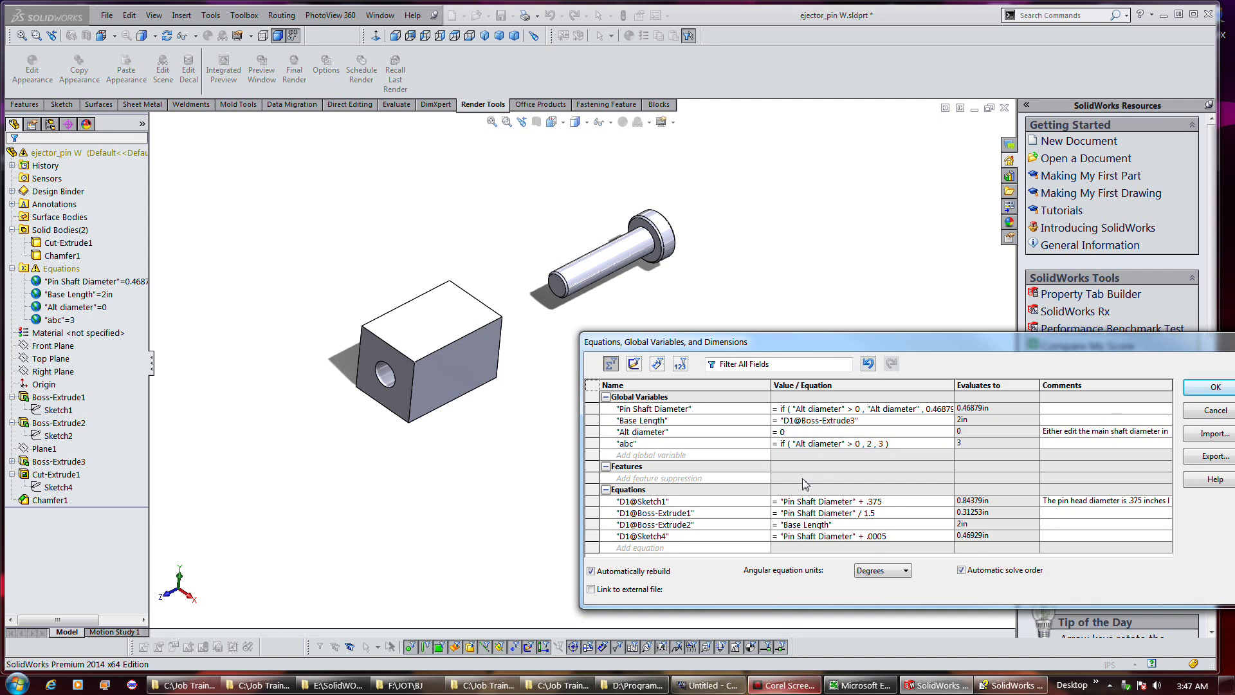
# Step: Add a Chamfer1 suppression entry starting if("Pin Shaft Diameter"<3mm, ...)
pyautogui.click(737, 479)
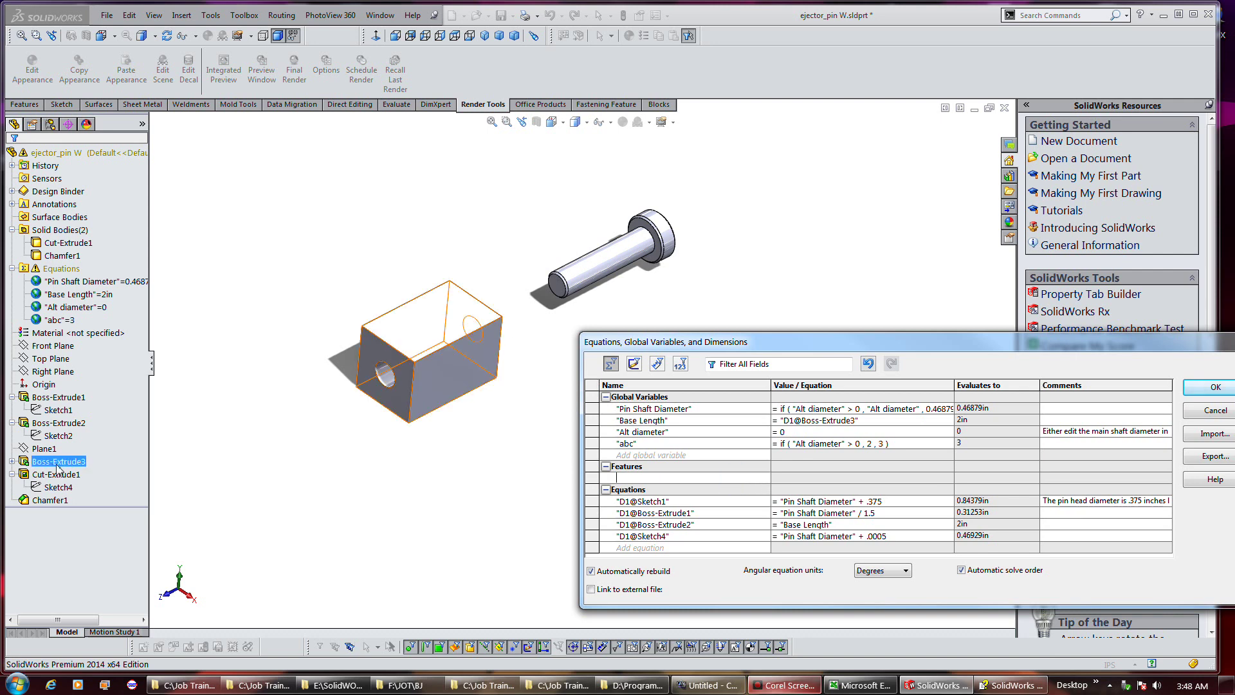
pyautogui.click(49, 500)
pyautogui.moveTo(793, 494)
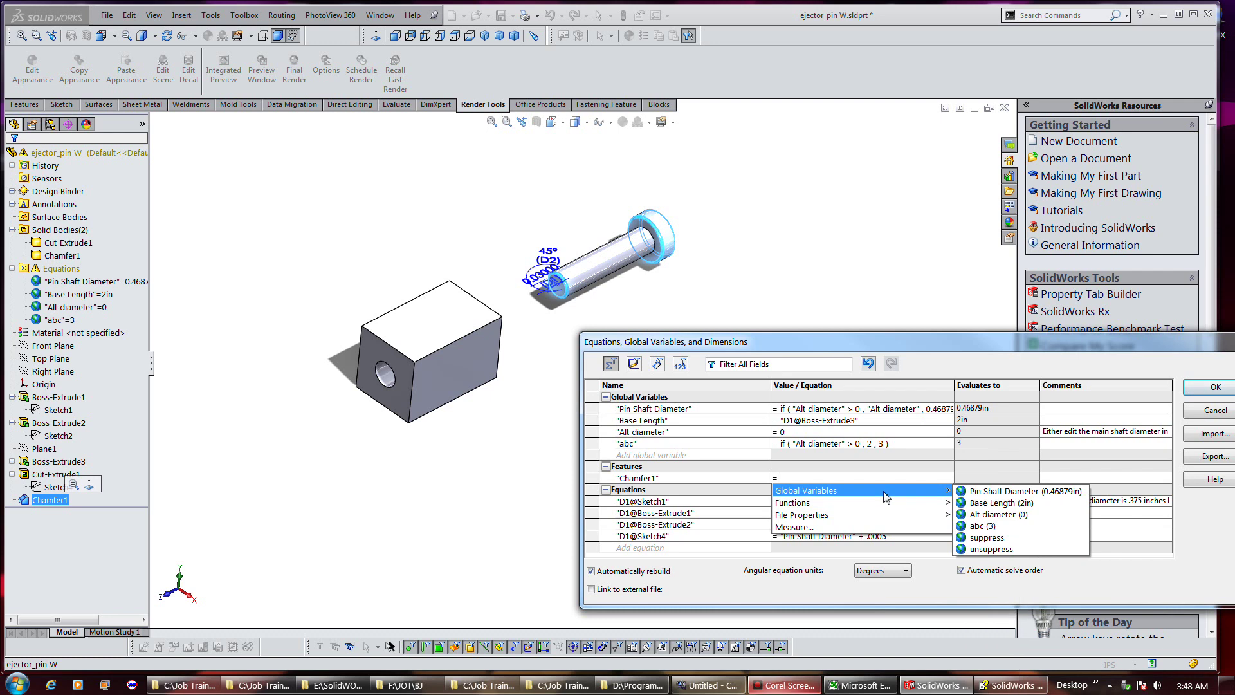
pyautogui.write('f(')
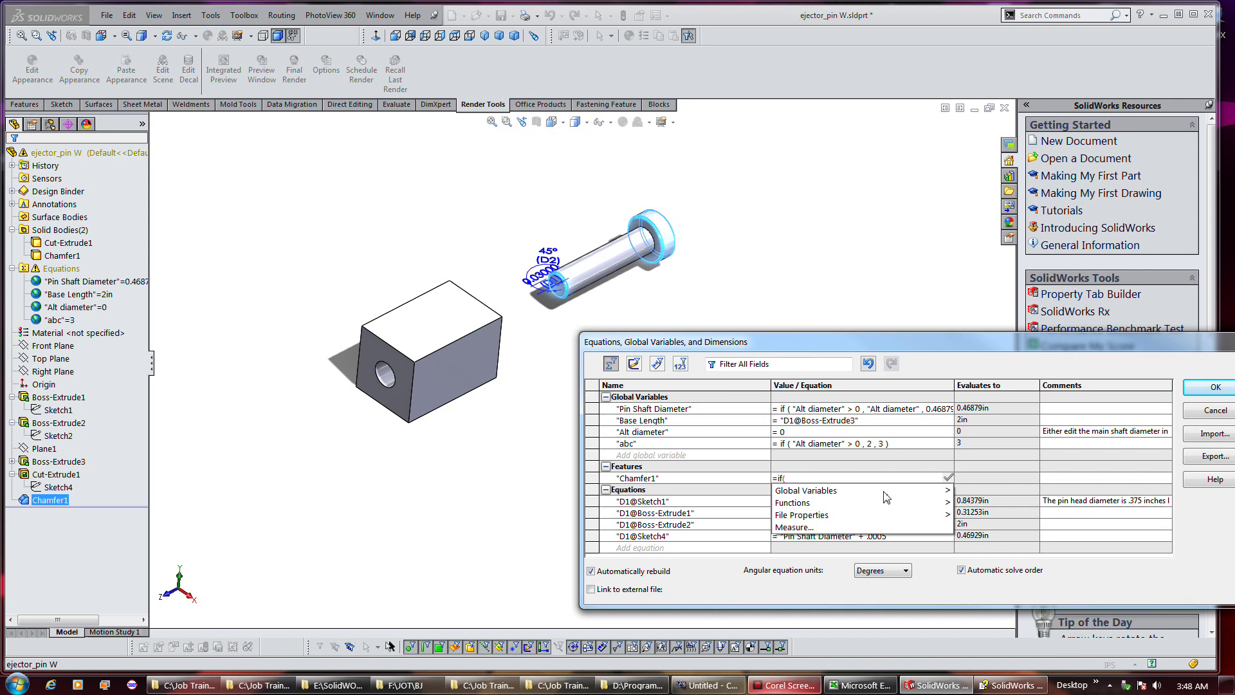
pyautogui.moveTo(887, 497)
pyautogui.click(984, 491)
pyautogui.write('<3mm,s')
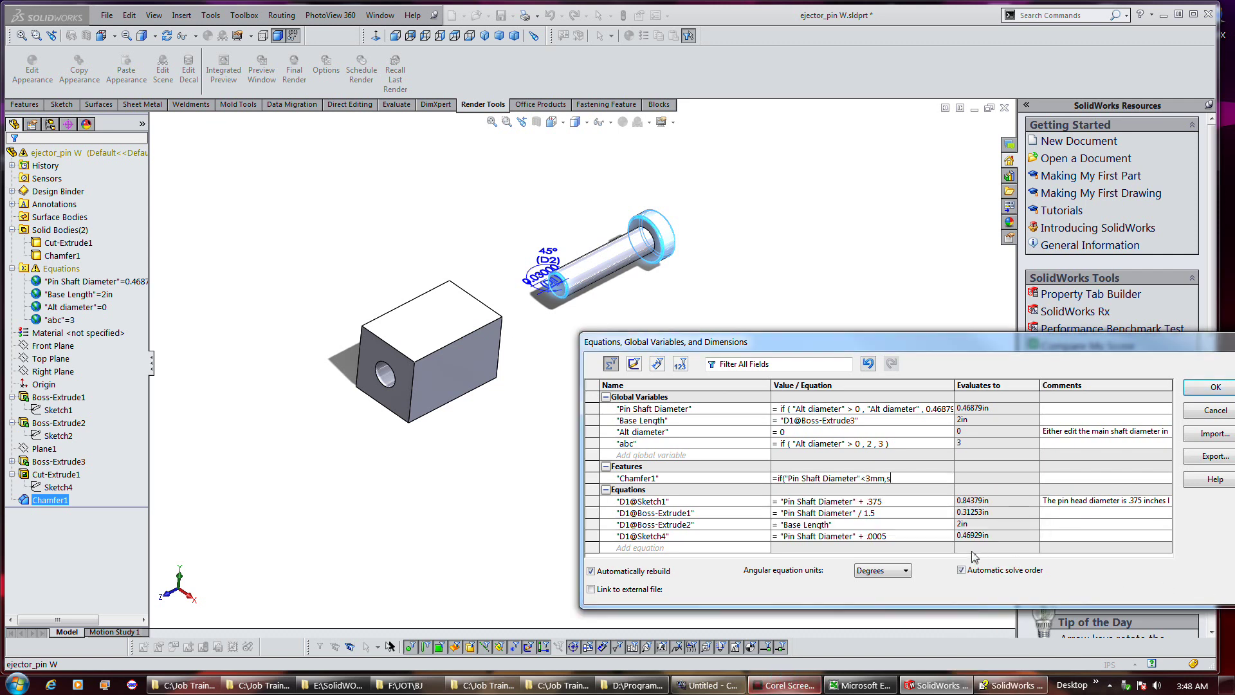
# Step: Complete it with "suppressed" and "unsuppressed" results, close the parenthesis and commit
pyautogui.click(897, 480)
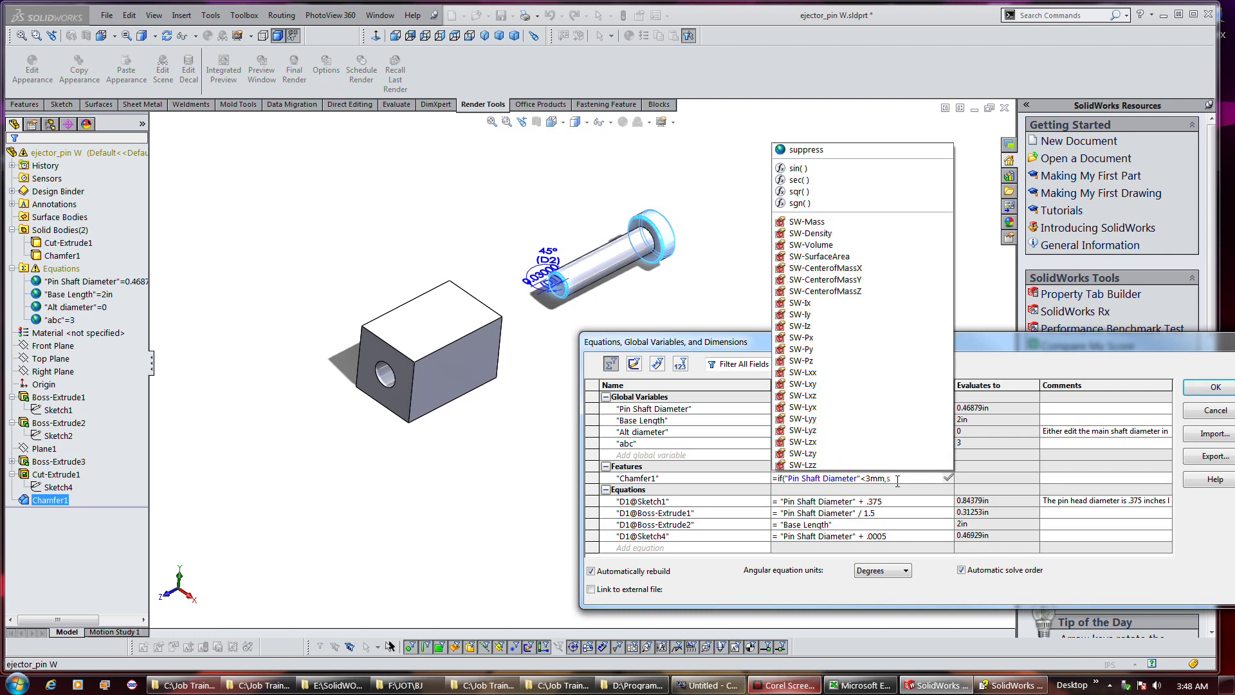
pyautogui.press('Down')
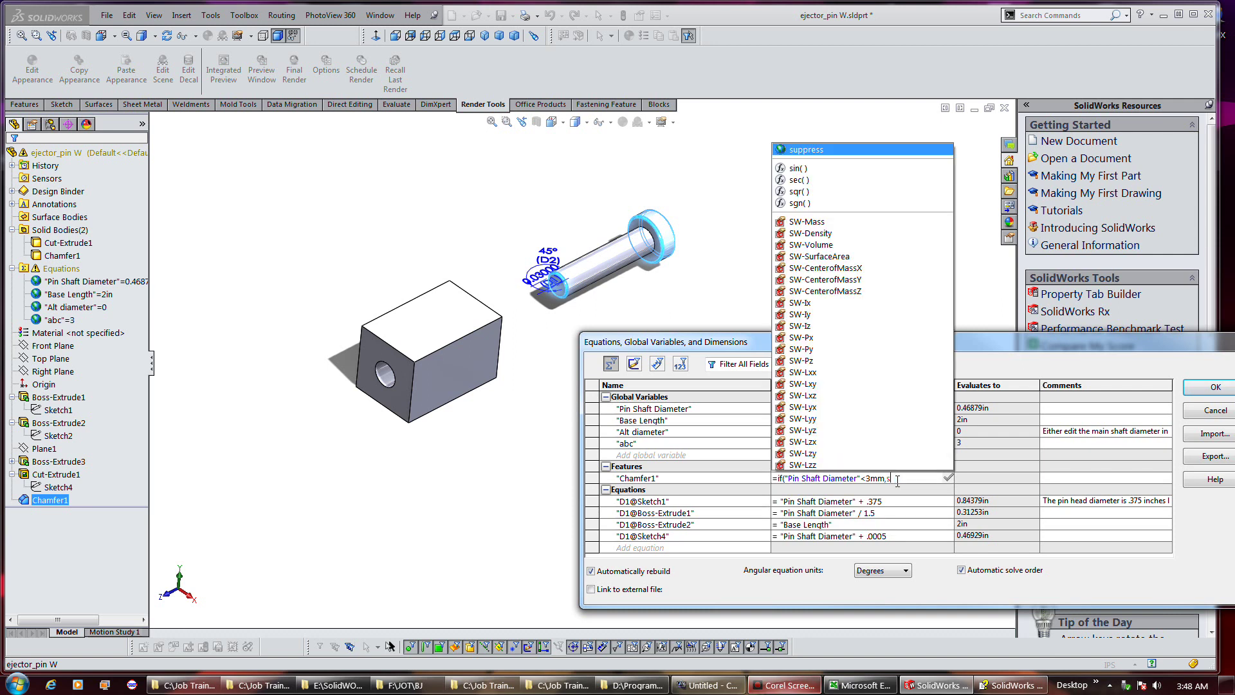
pyautogui.press('Return')
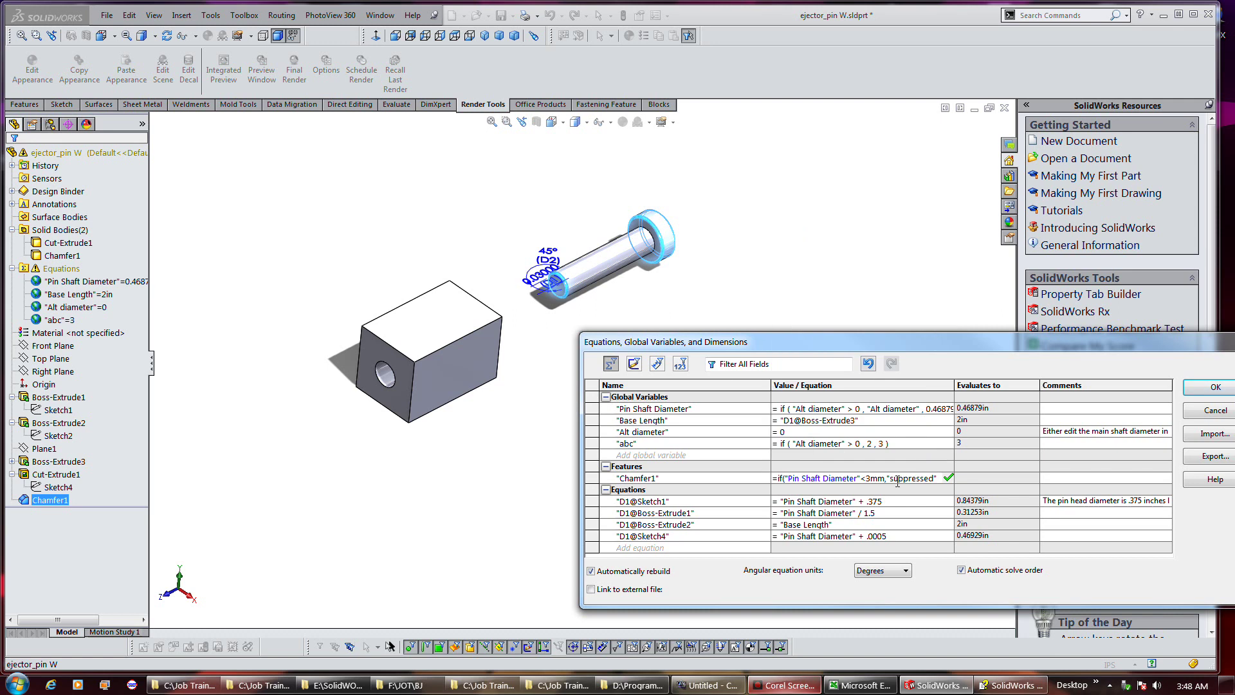
pyautogui.write(',')
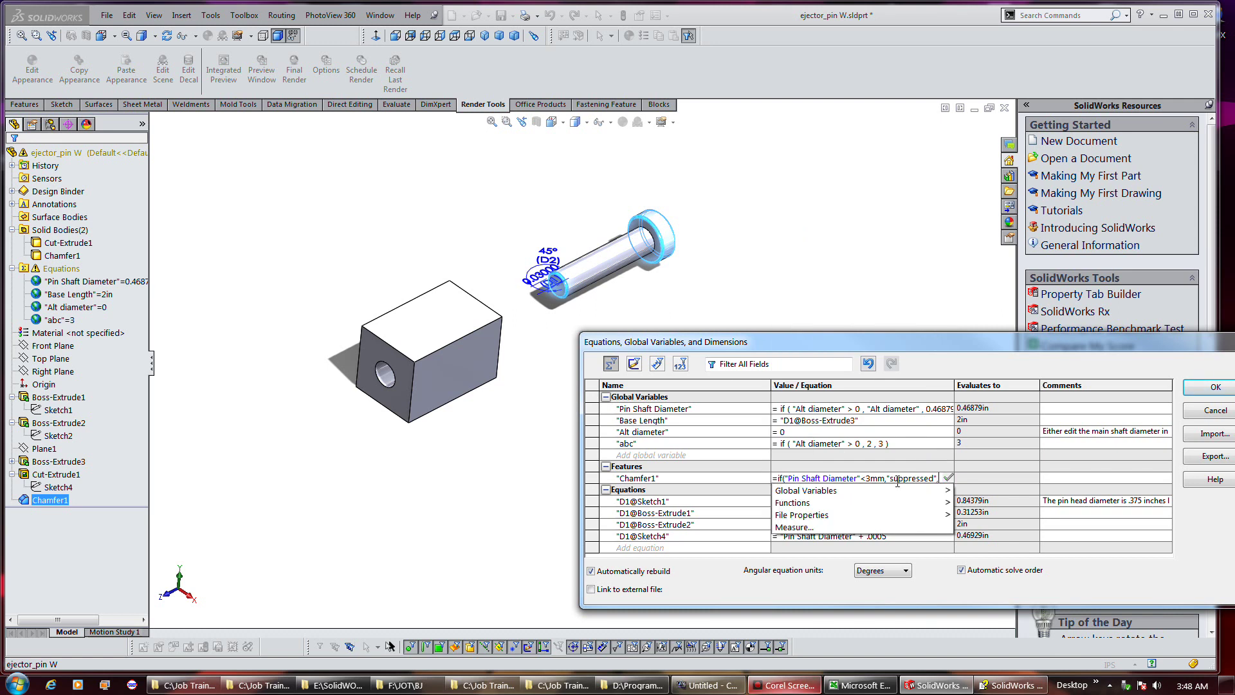
pyautogui.write('u')
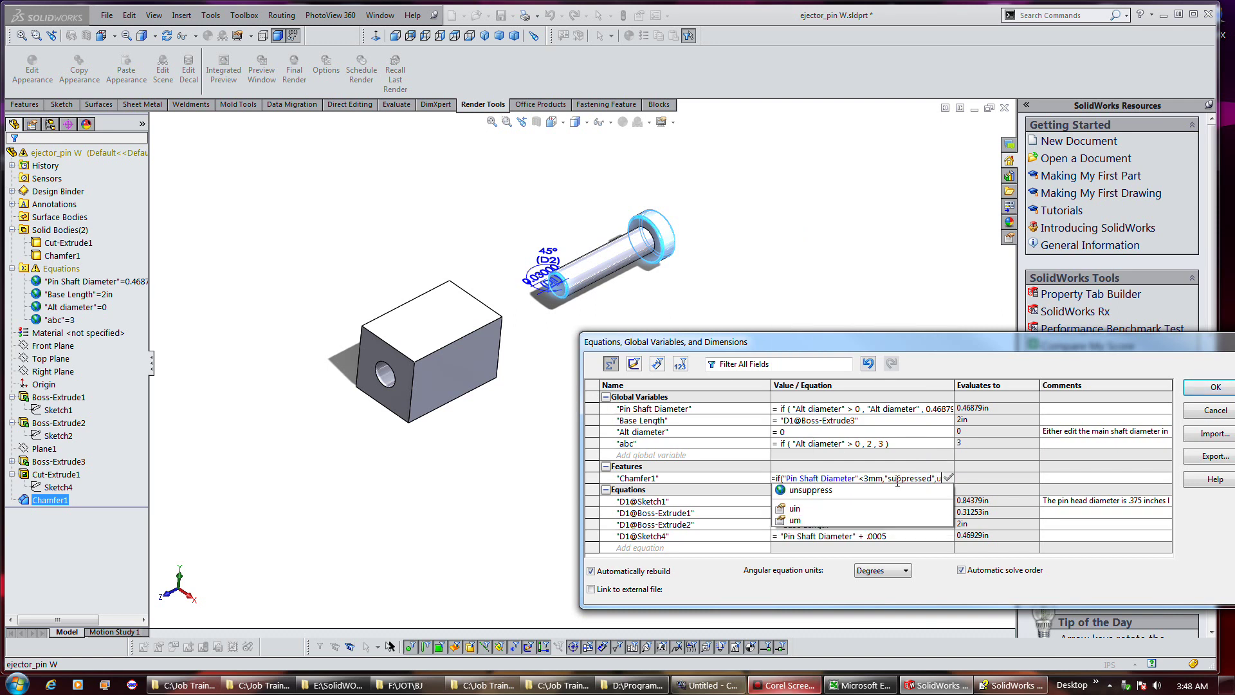
pyautogui.press('Down')
pyautogui.press('Return')
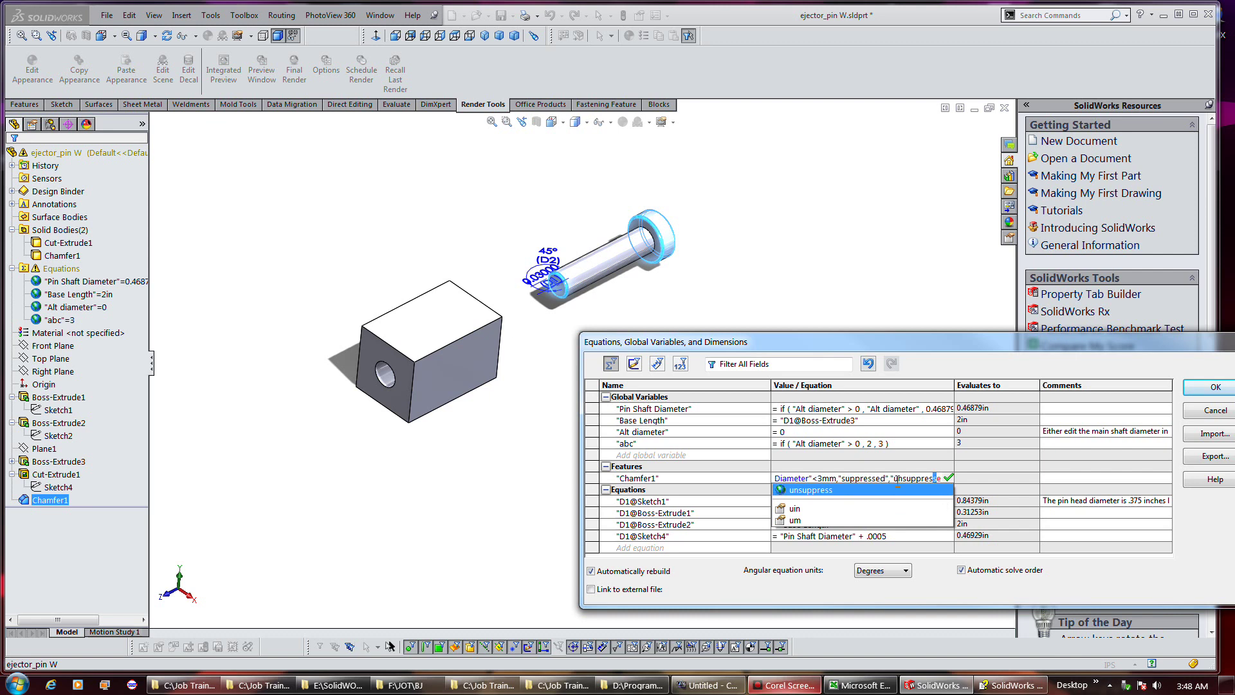
pyautogui.write(')')
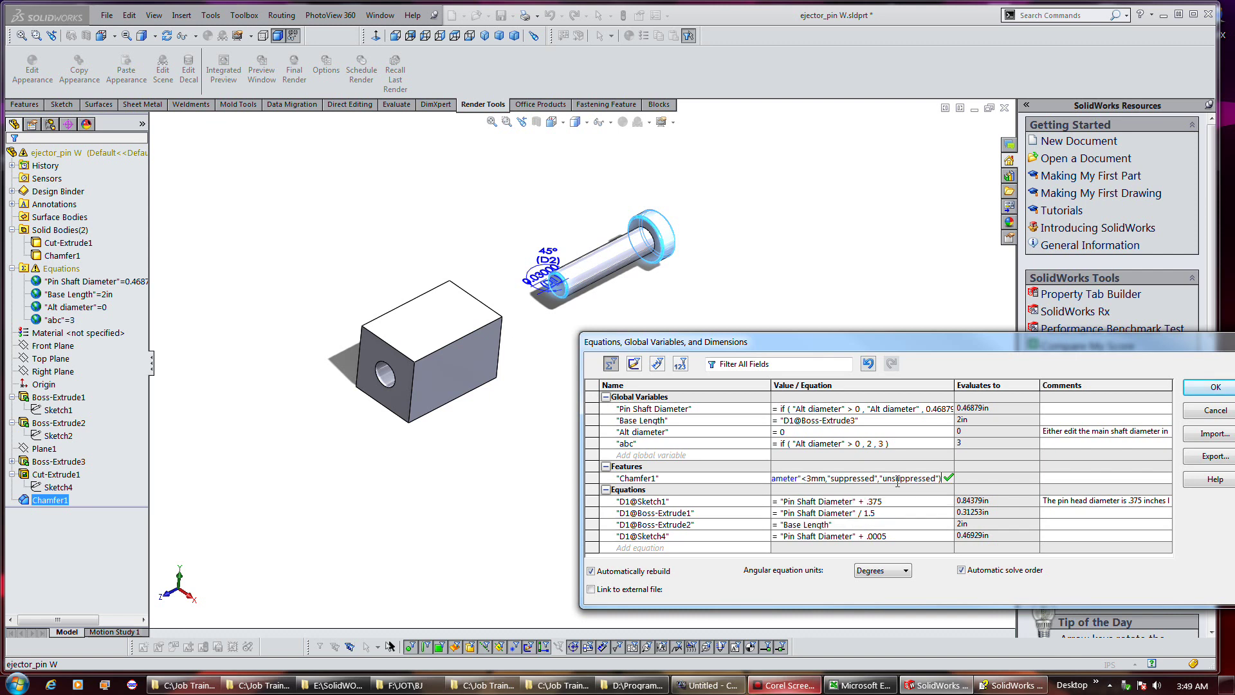
pyautogui.press('Return')
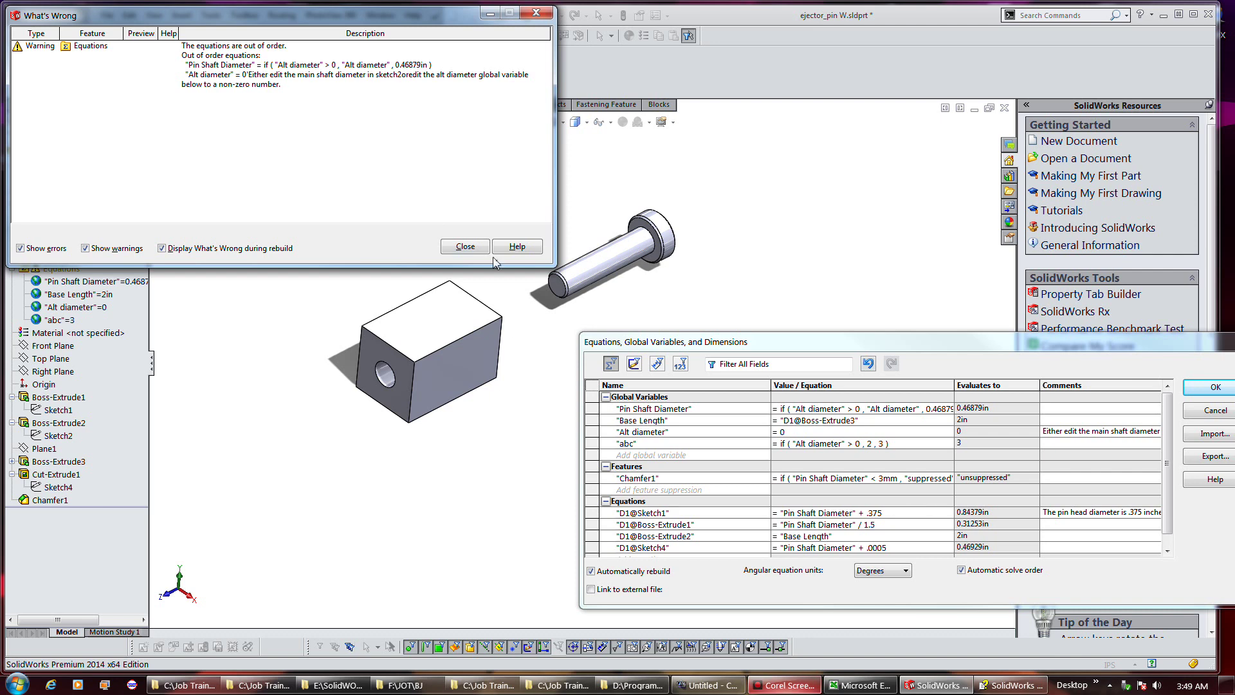
# Step: Close the out-of-order warning, recheck D1@Boss-Extrude1 and apply the equations with OK
pyautogui.click(465, 247)
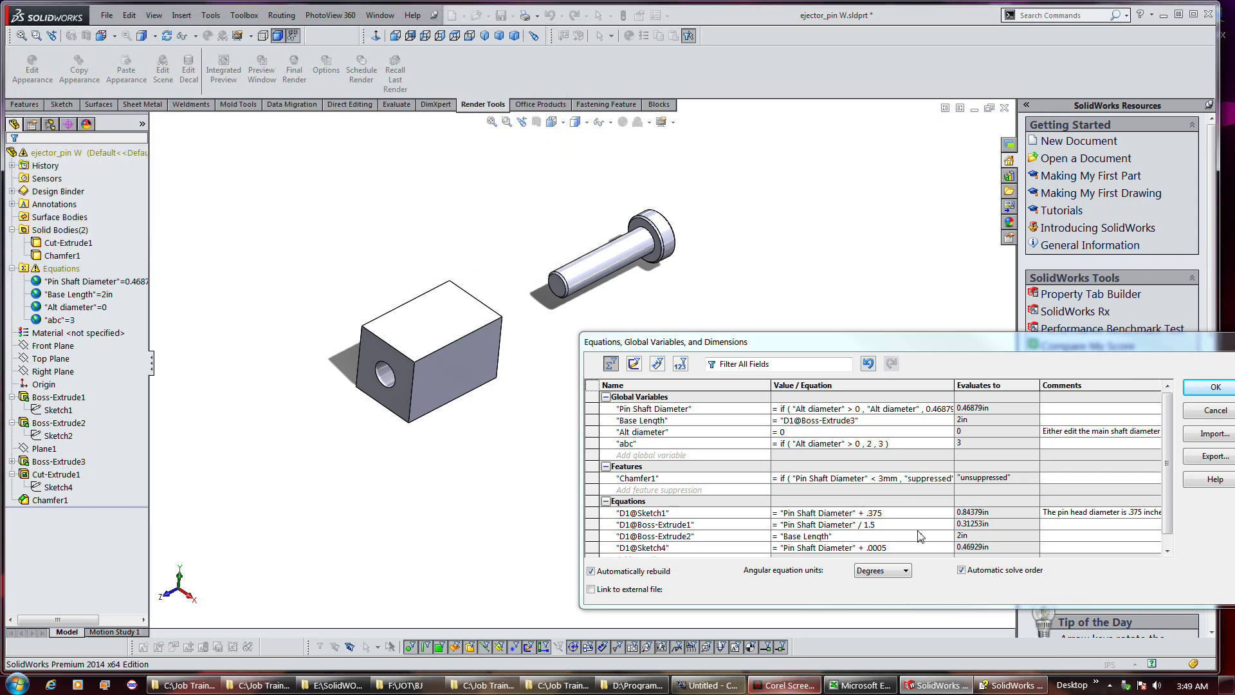
pyautogui.click(894, 525)
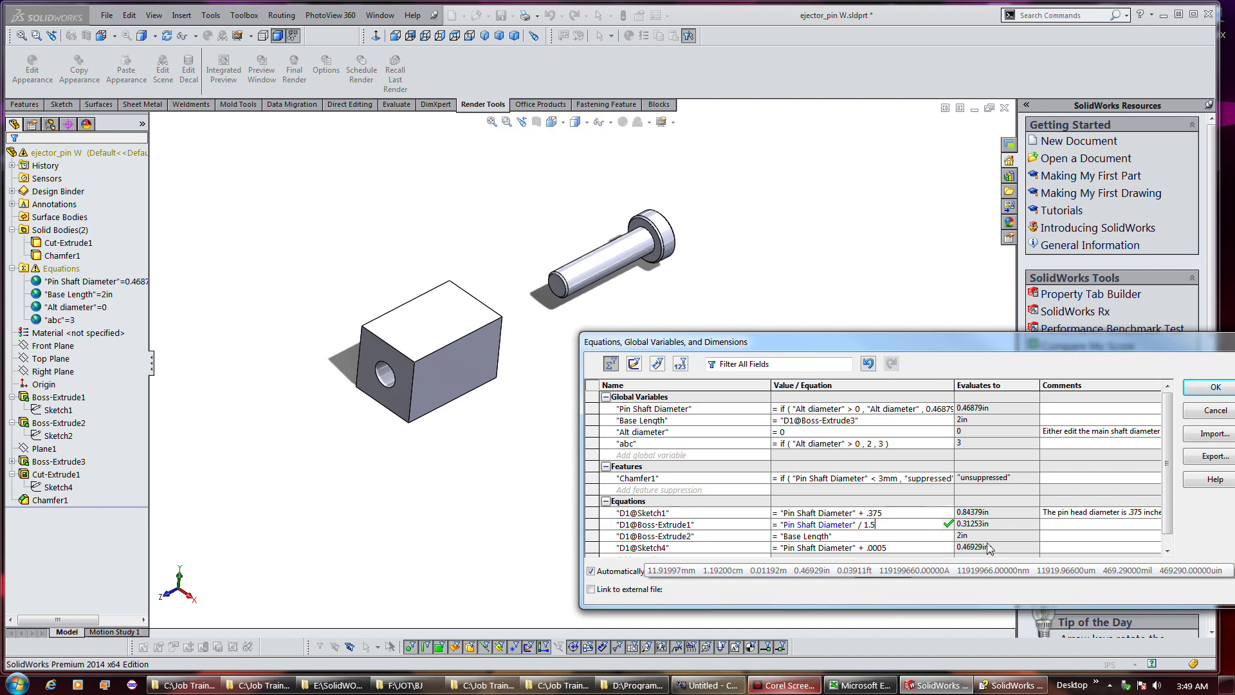
pyautogui.click(1214, 387)
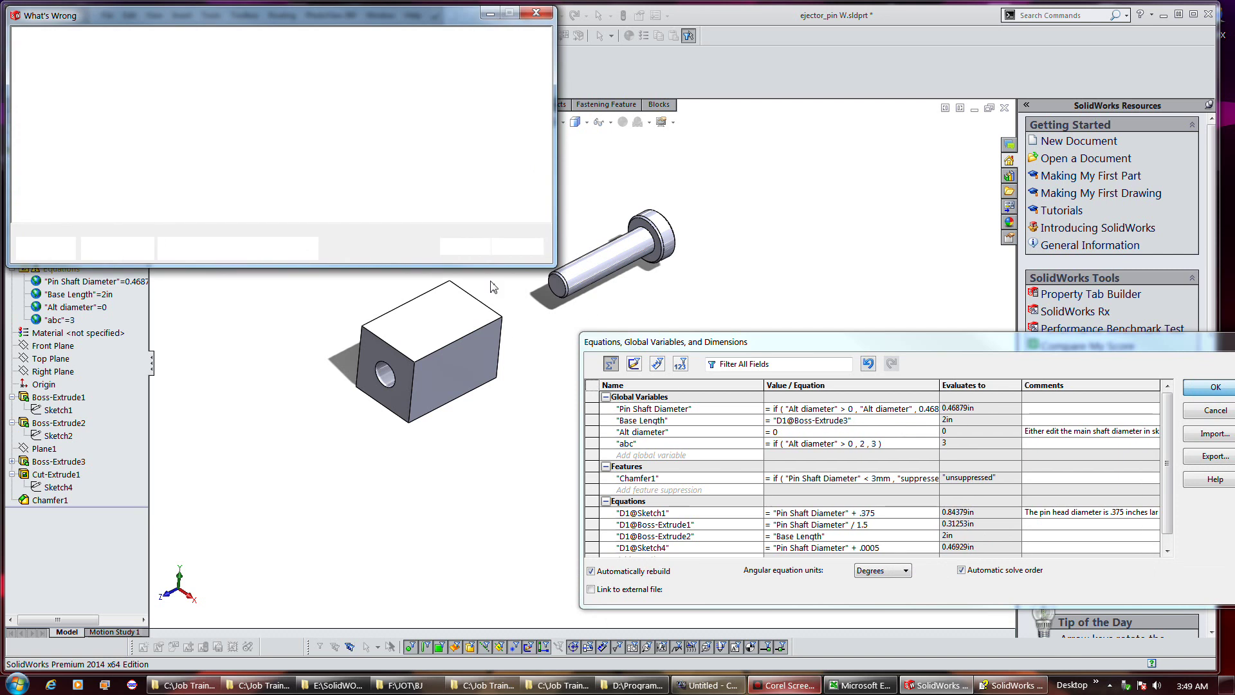
# Step: Reopen Manage Equations from the feature tree and list equations in Dimension View
pyautogui.click(52, 270)
pyautogui.rightClick(53, 273)
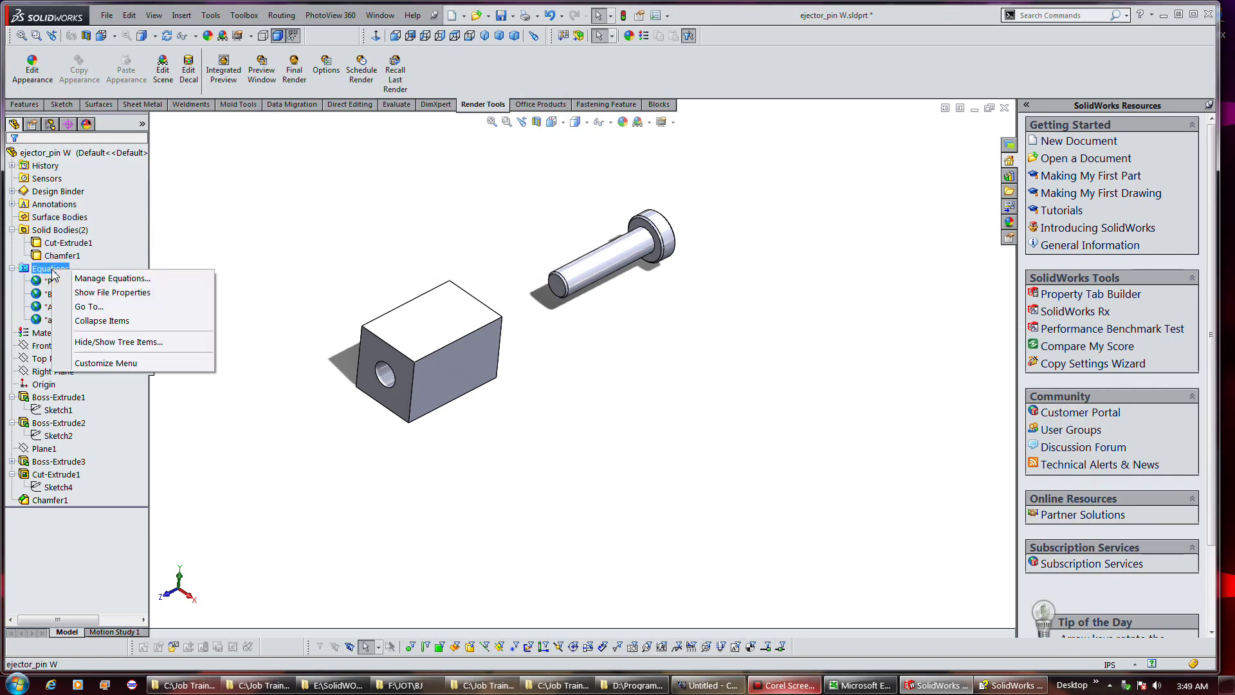
pyautogui.click(76, 279)
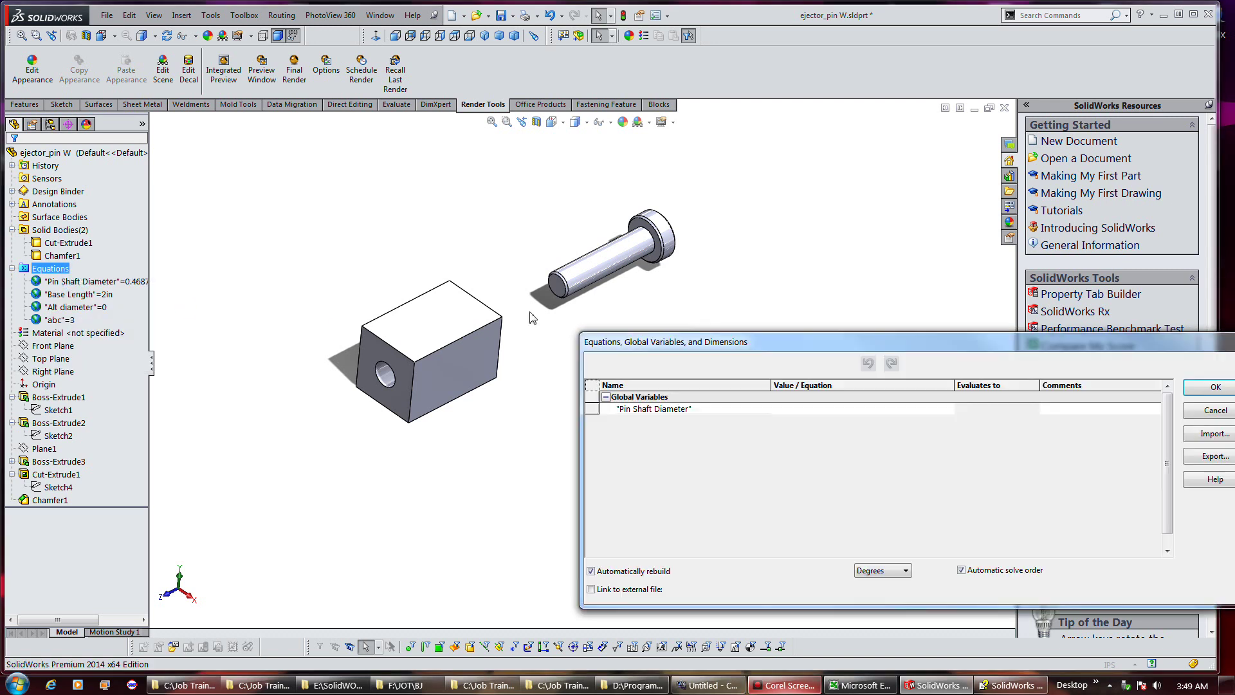
pyautogui.moveTo(711, 344); pyautogui.dragTo(493, 288)
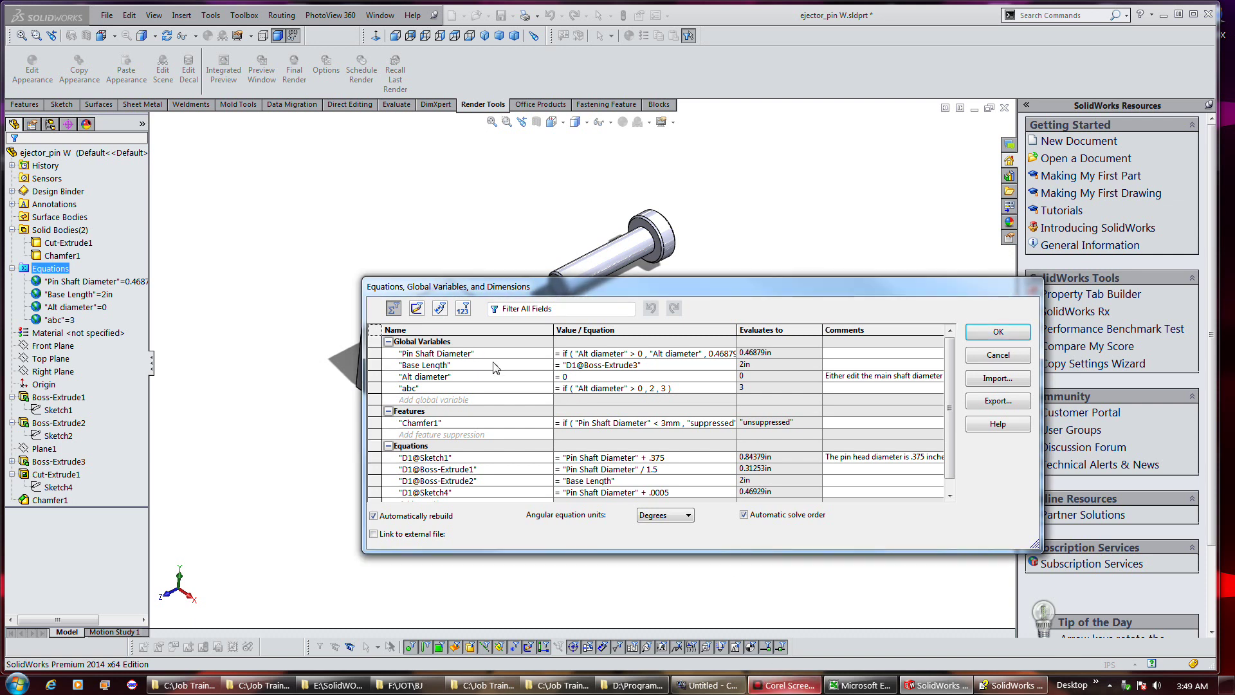
pyautogui.click(440, 308)
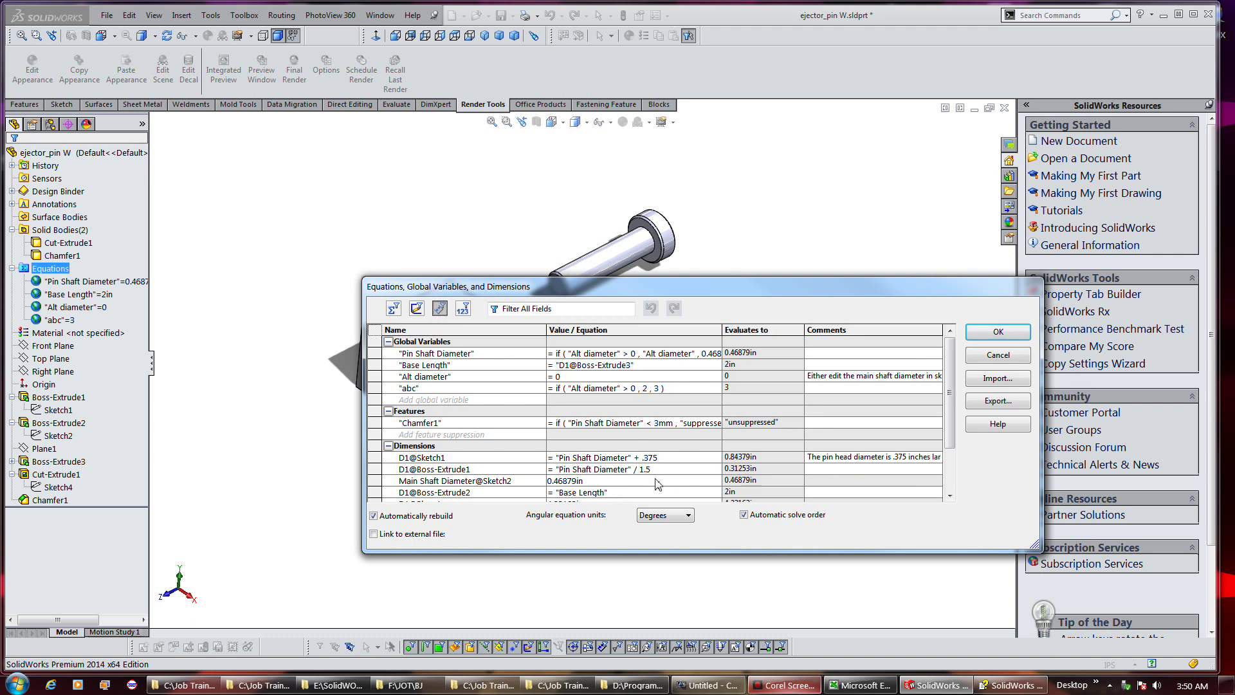
# Step: Replace Main Shaft Diameter's value with ="Pin Shaft Diameter"
pyautogui.click(657, 480)
pyautogui.hotkey('shift', 'Left')
pyautogui.hotkey('shift', 'Left')
pyautogui.moveTo(640, 481); pyautogui.dragTo(539, 479)
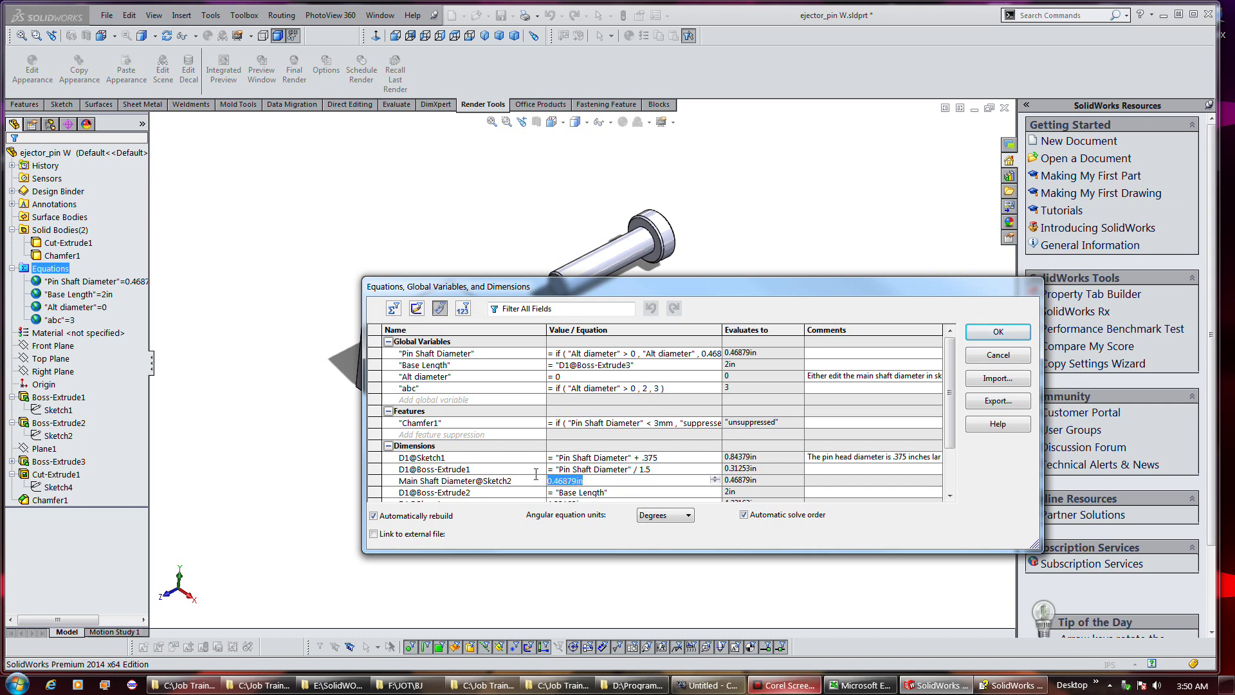
pyautogui.write('="Pin Shaft Diameter')
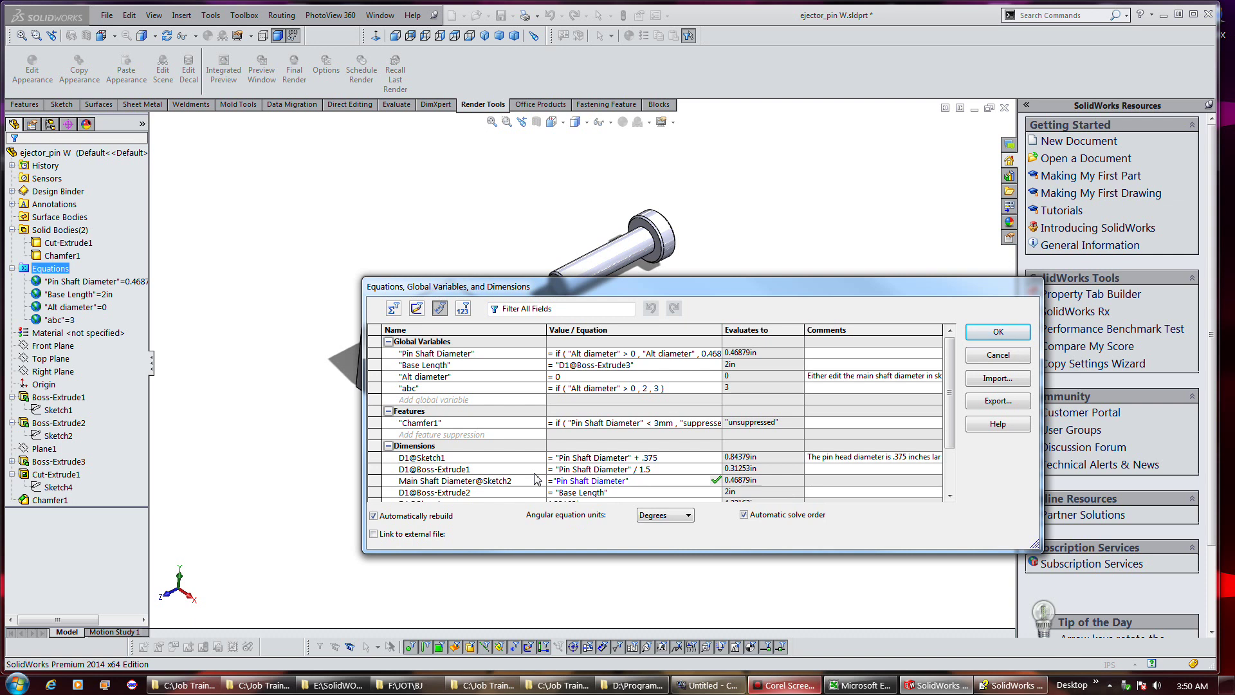
pyautogui.click(672, 469)
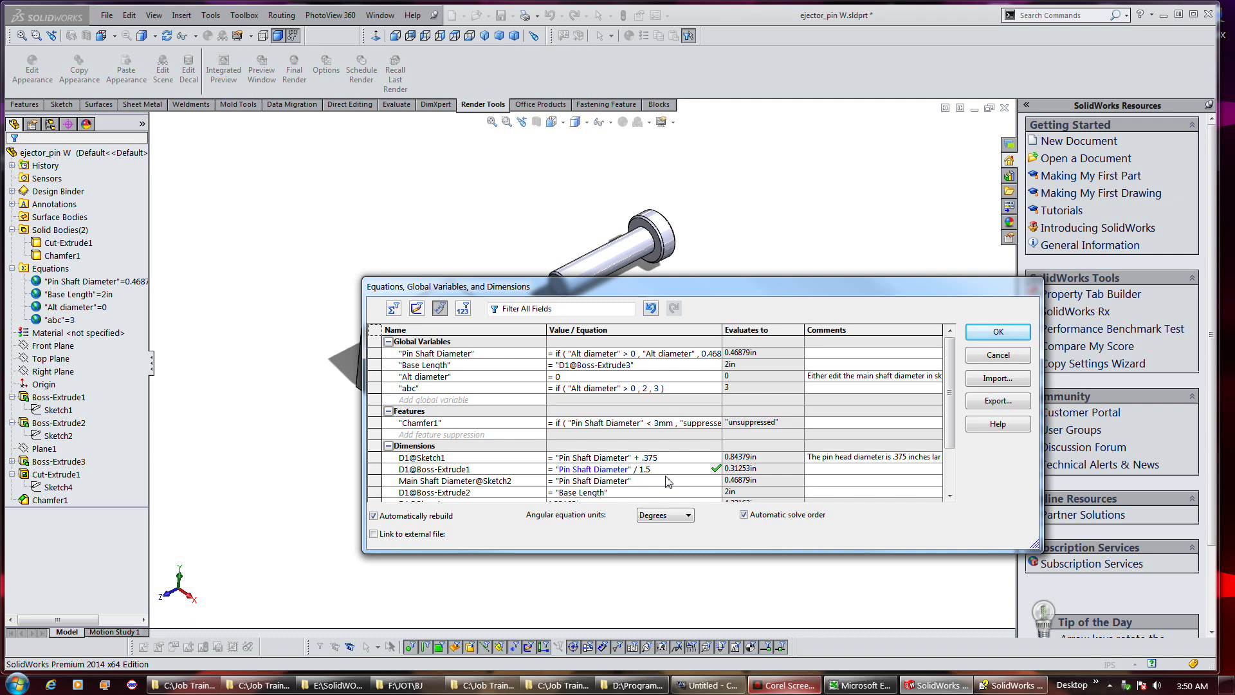
# Step: Set Alt diameter to 0.7 and check the rebuilt pin
pyautogui.click(624, 374)
pyautogui.press('BackSpace')
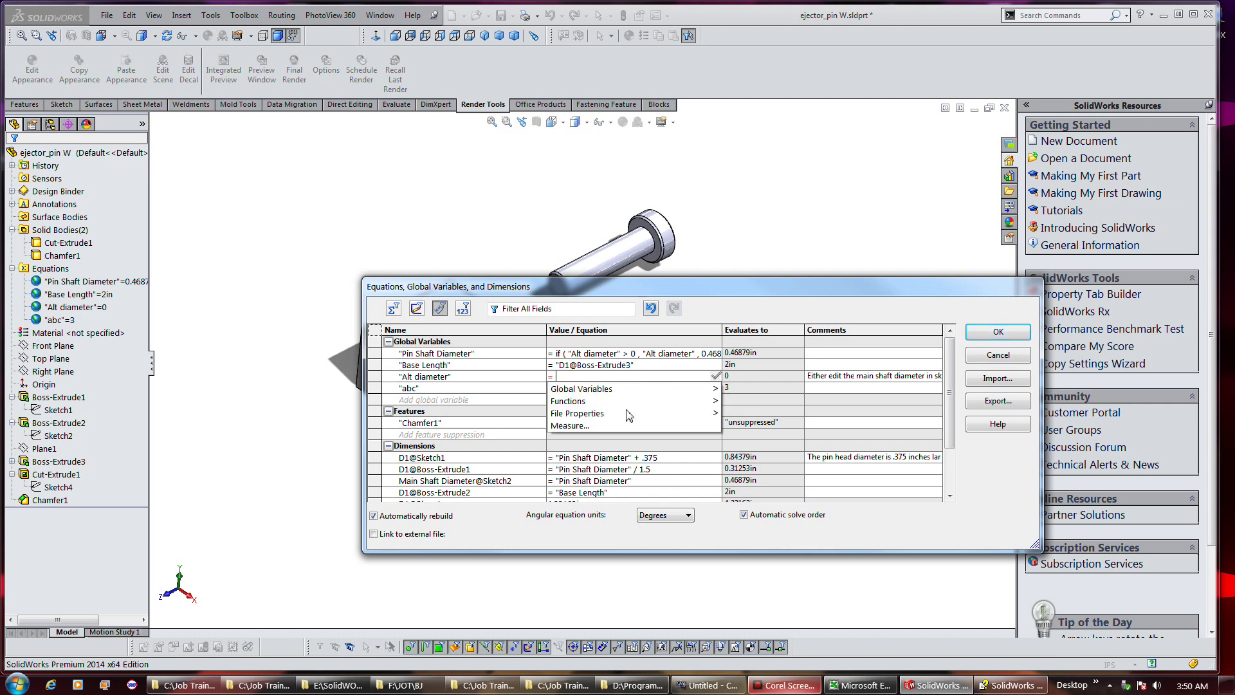
pyautogui.press('Escape')
pyautogui.write('.')
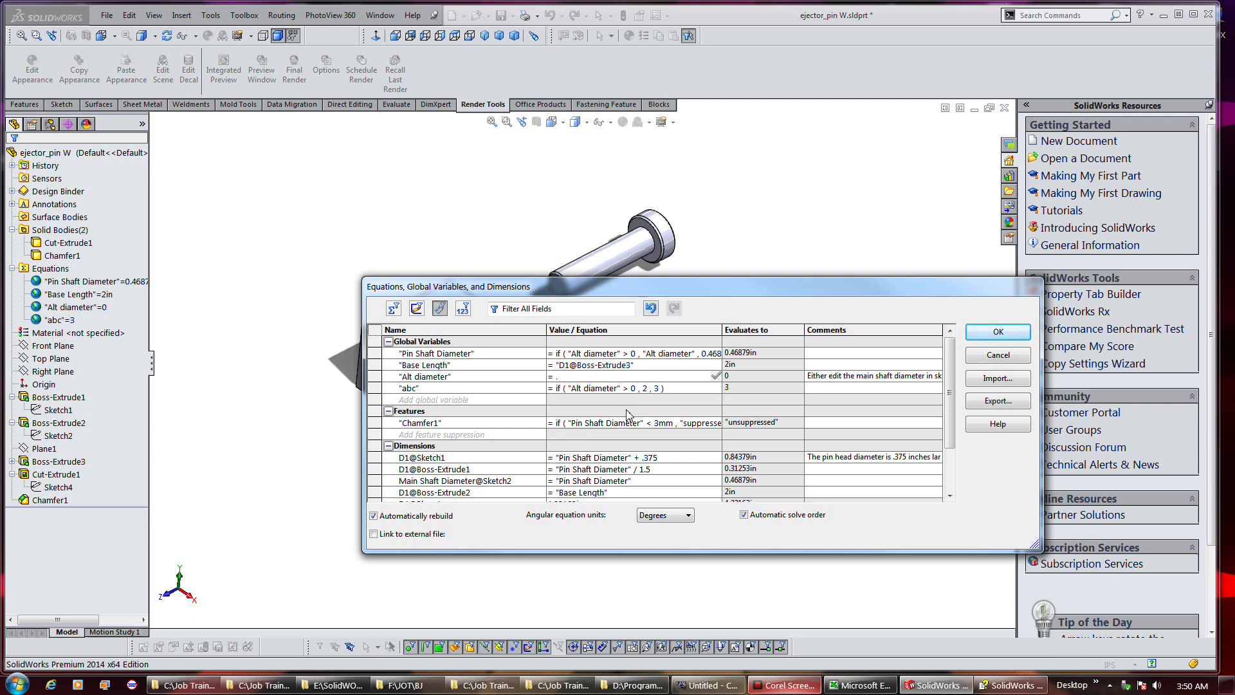
pyautogui.write('7')
pyautogui.press('Return')
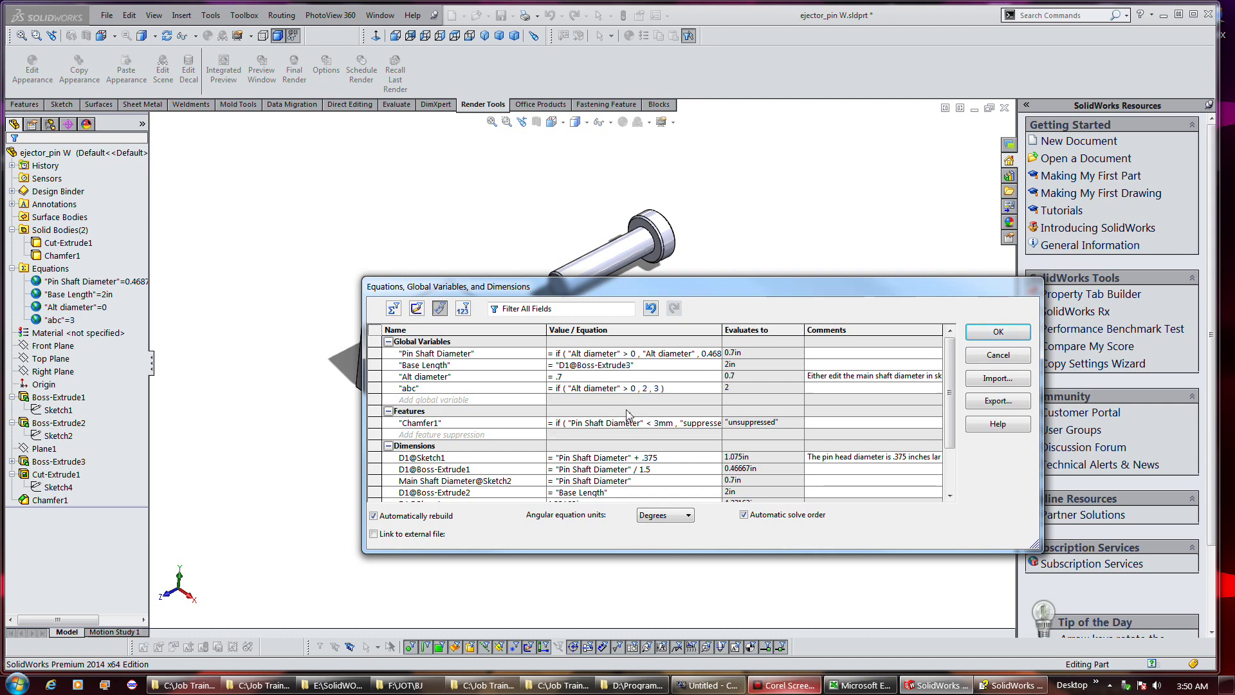
pyautogui.moveTo(764, 287); pyautogui.dragTo(919, 336)
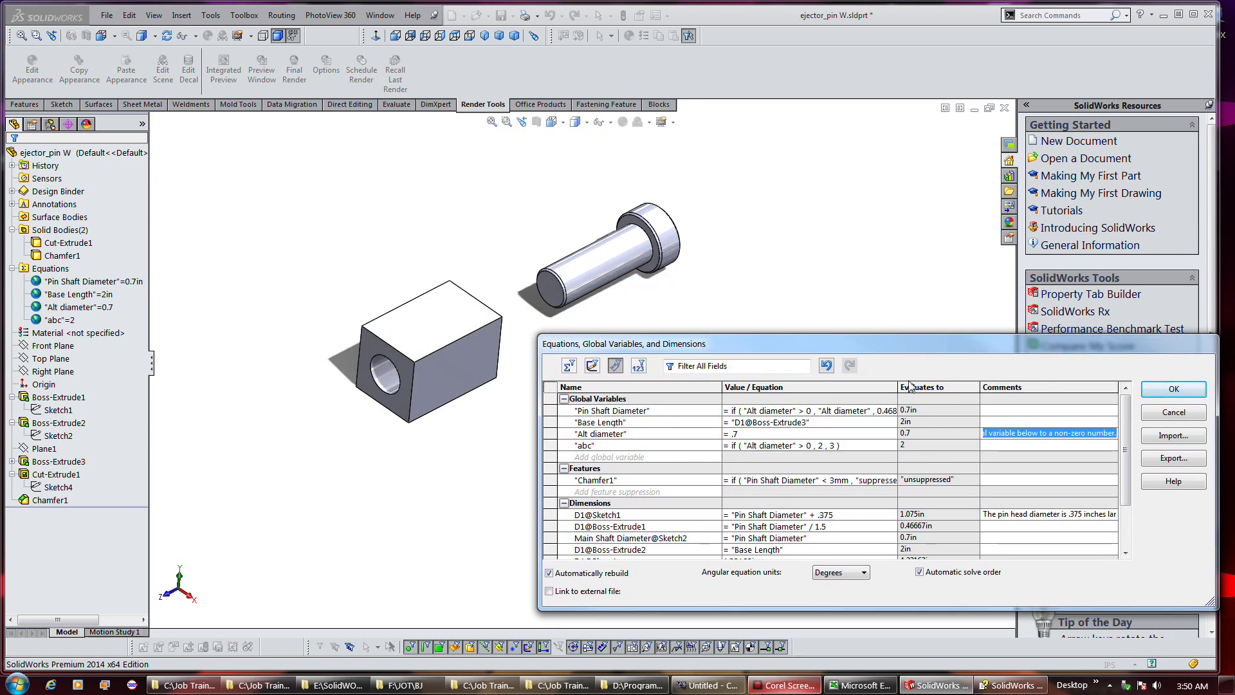
# Step: Change Alt diameter to 0.05 so the chamfer suppresses
pyautogui.click(787, 435)
pyautogui.click(786, 433)
pyautogui.doubleClick(788, 433)
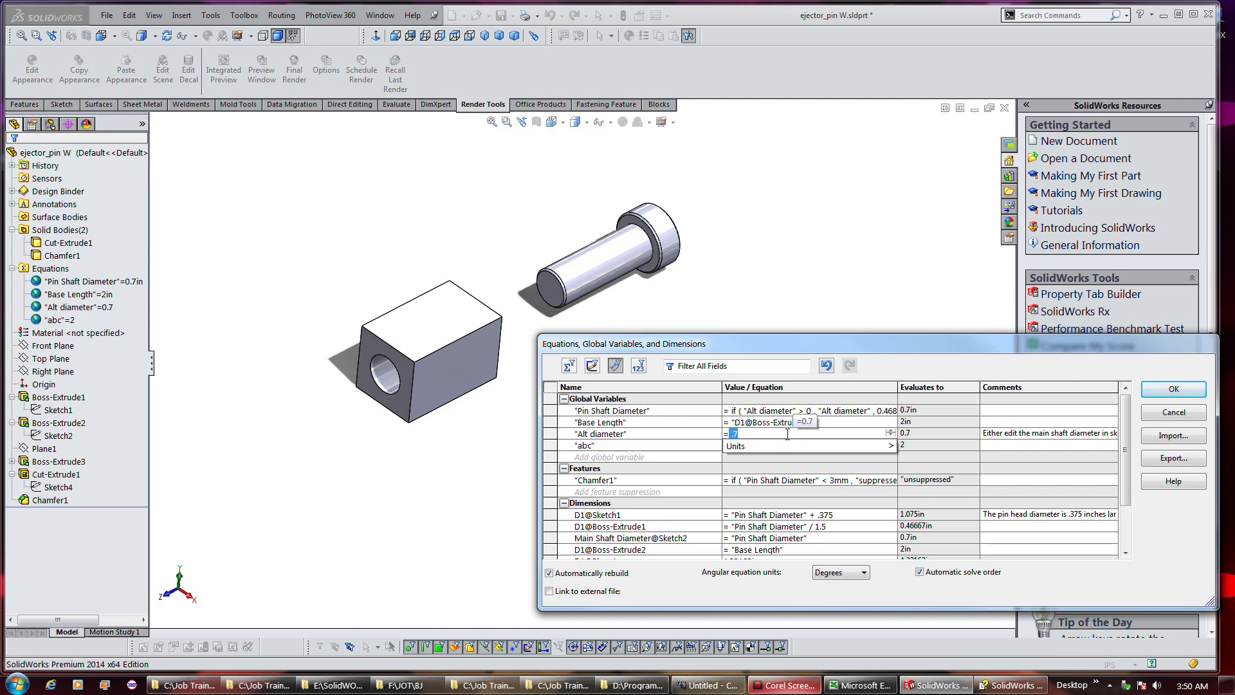
pyautogui.write('.05')
pyautogui.press('Tab')
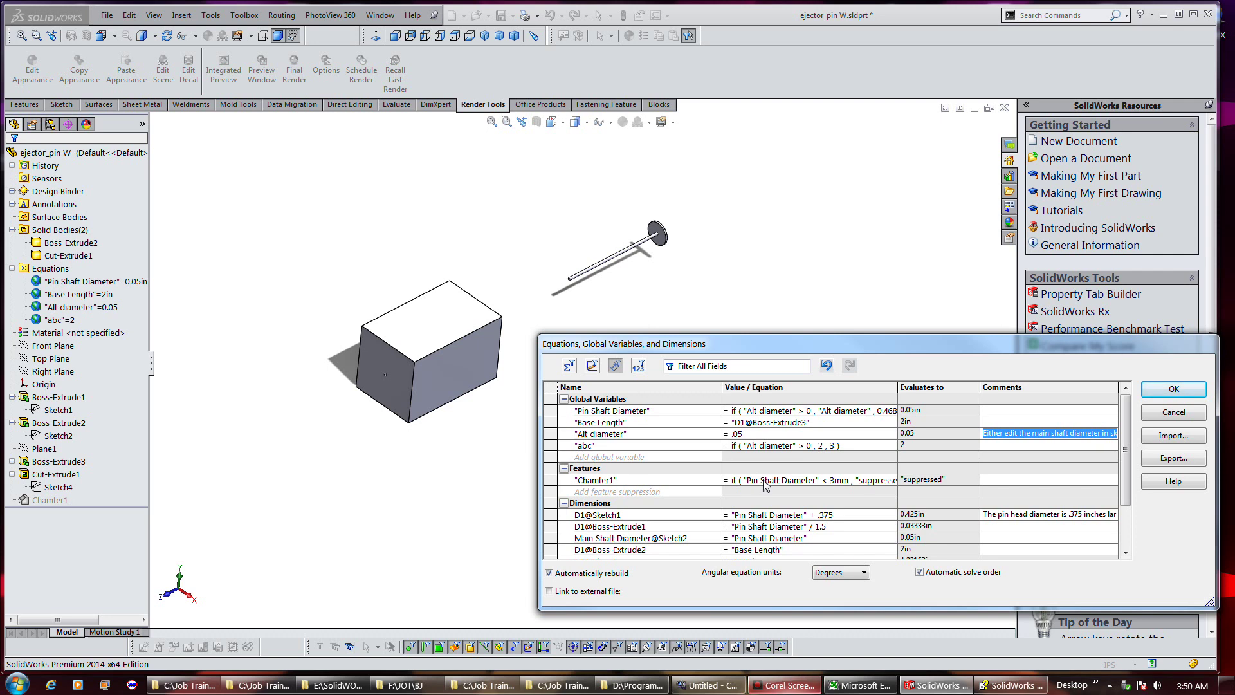
# Step: Restore Alt diameter to 0 and apply the equations with OK
pyautogui.click(750, 435)
pyautogui.doubleClick(750, 435)
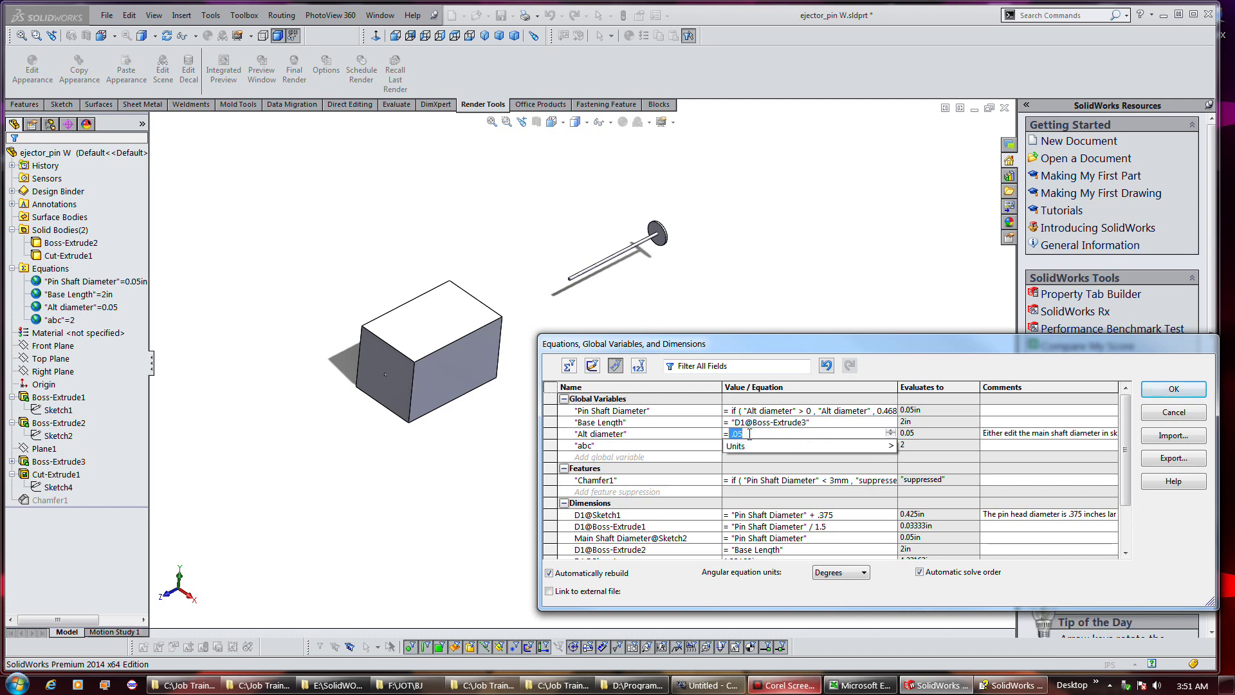
pyautogui.write('0')
pyautogui.click(981, 432)
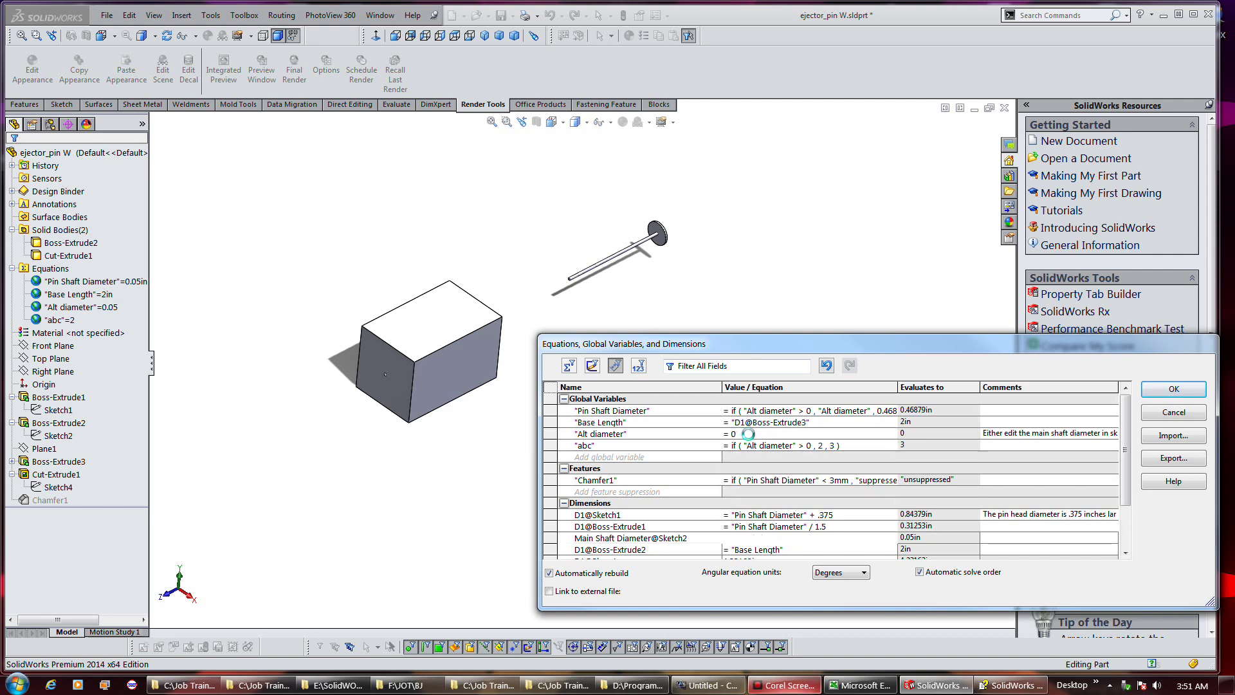
pyautogui.click(1164, 389)
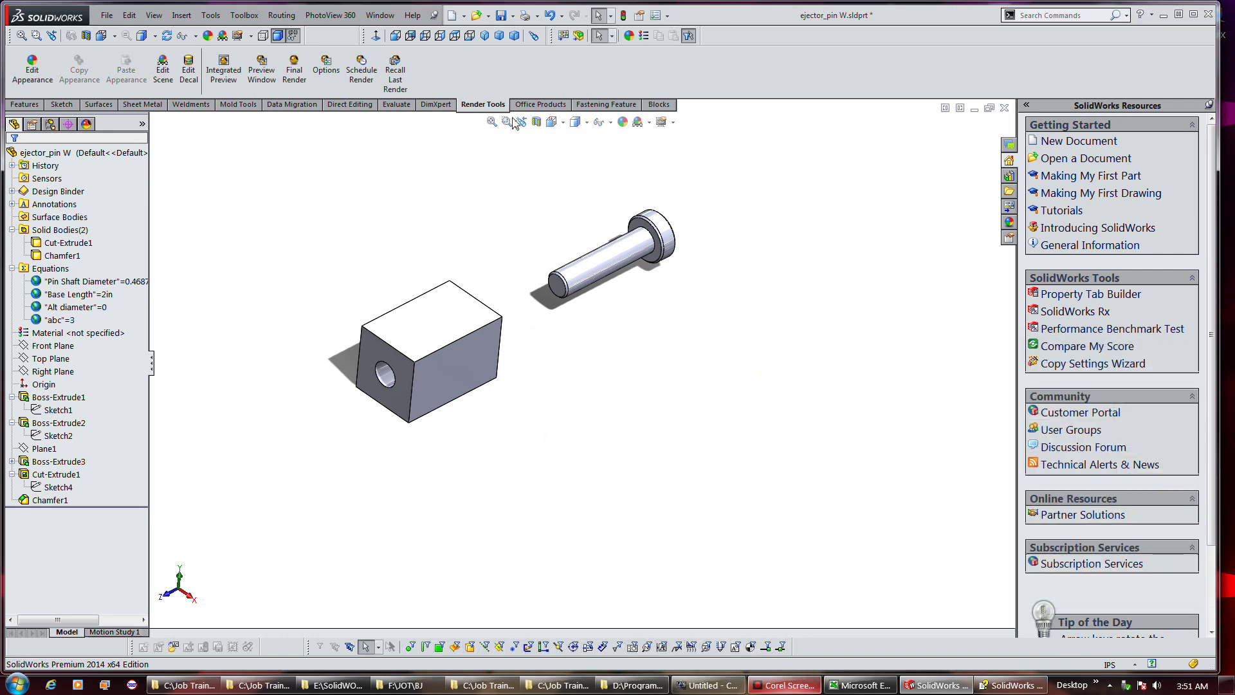
# Step: Save the part, then review the equations export file types and cancel the export
pyautogui.click(499, 15)
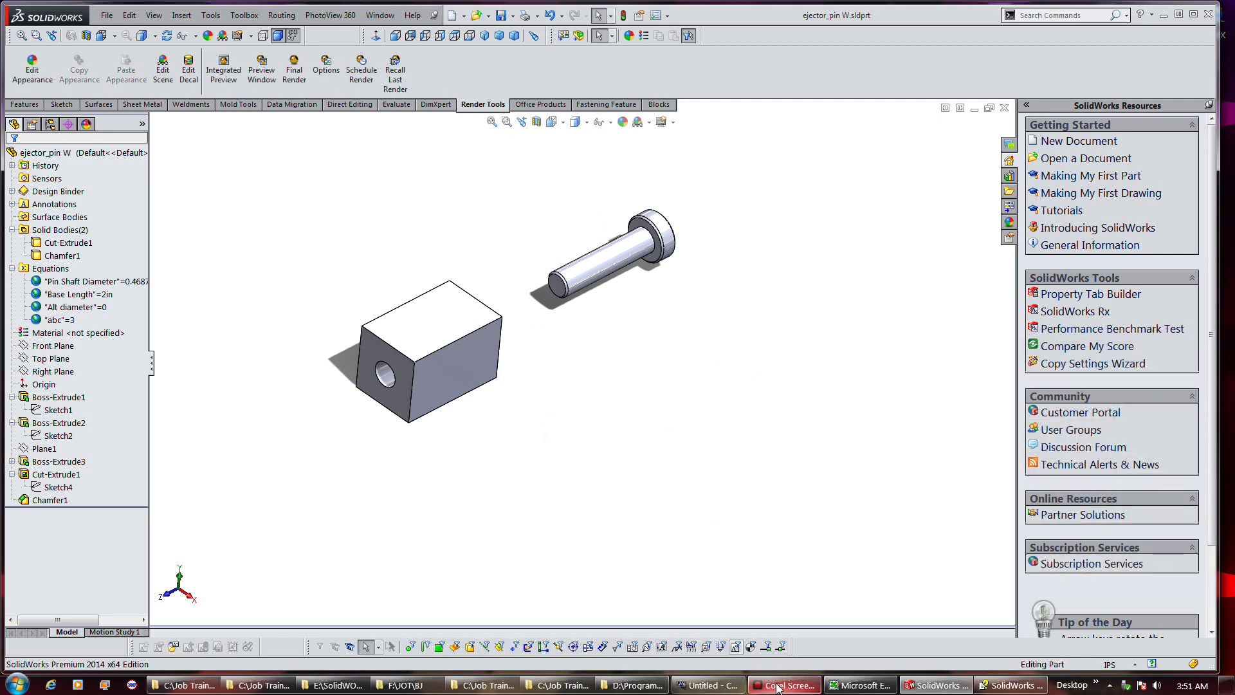
pyautogui.moveTo(1015, 307); pyautogui.dragTo(812, 281)
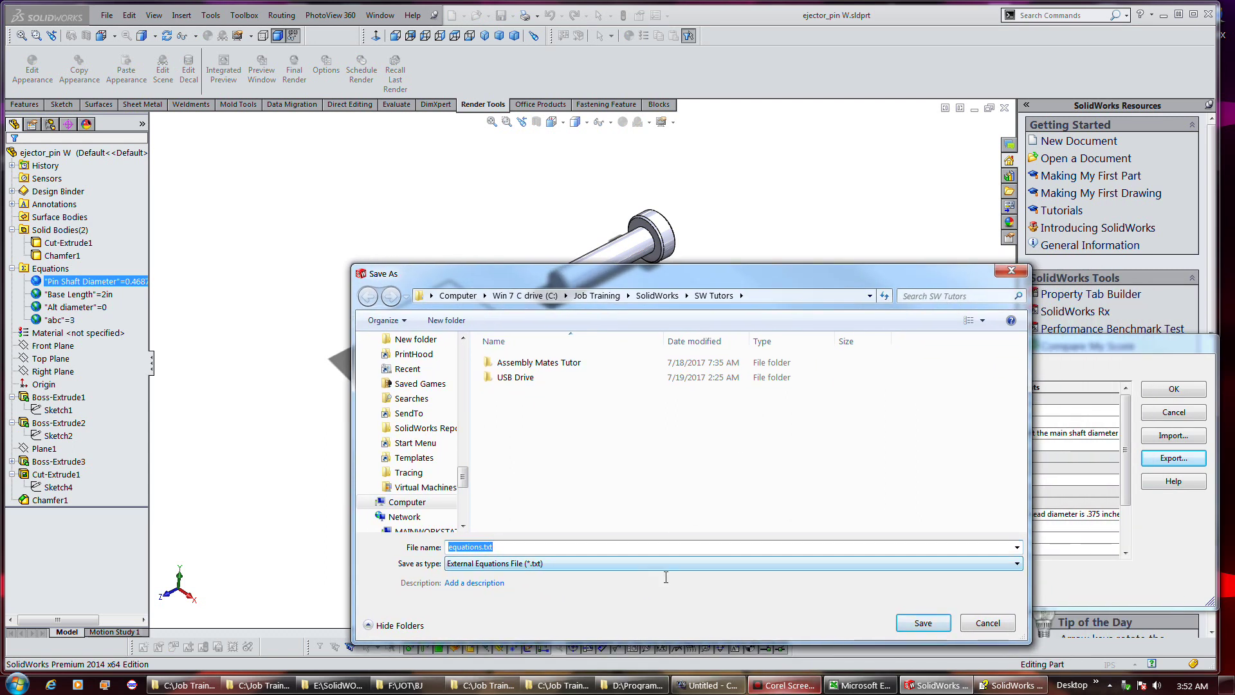
pyautogui.click(732, 564)
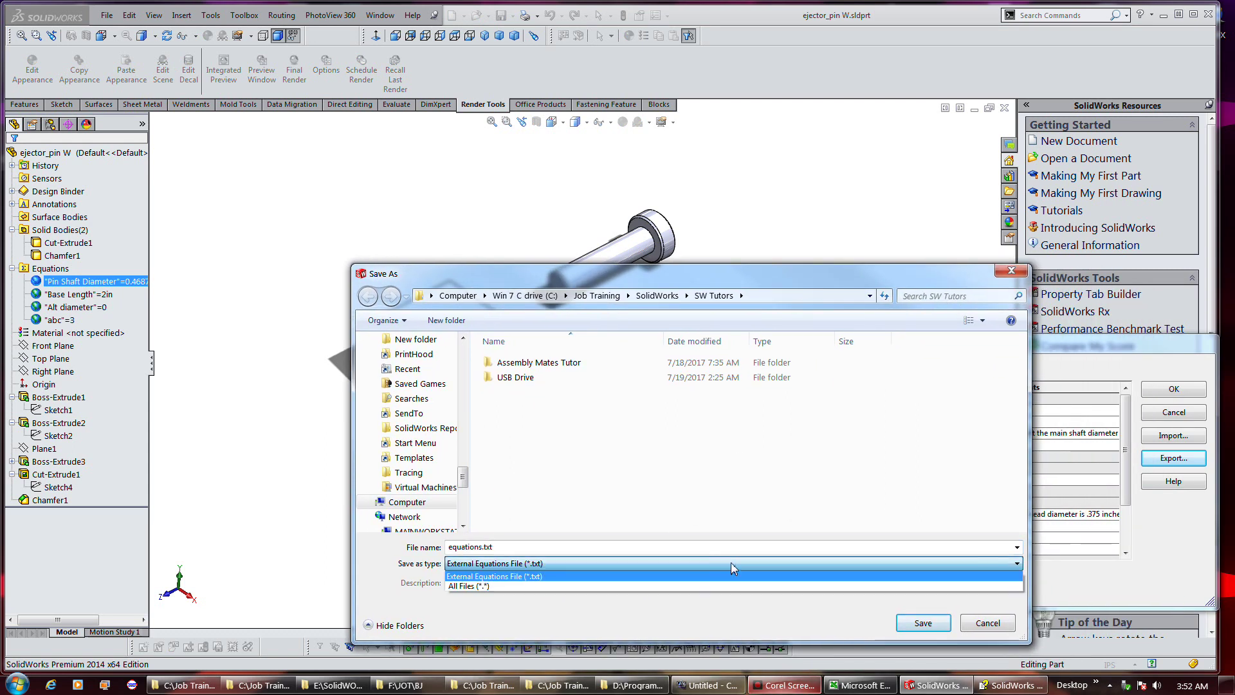
pyautogui.click(734, 568)
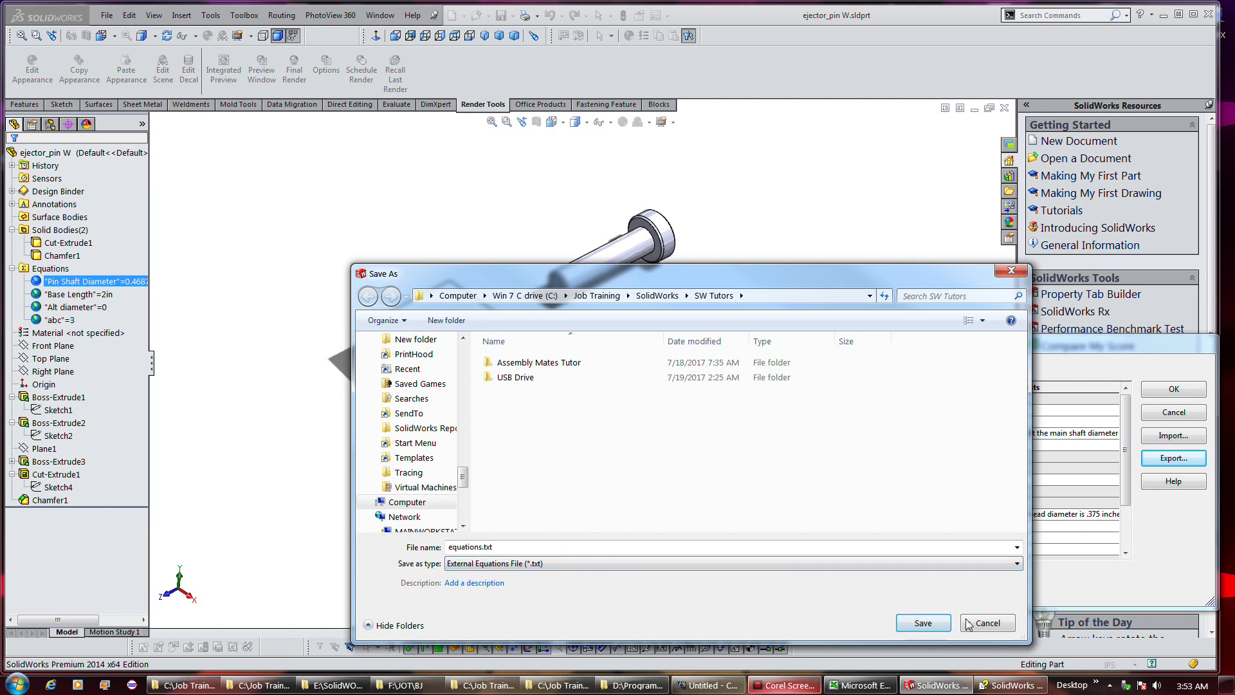
pyautogui.click(988, 623)
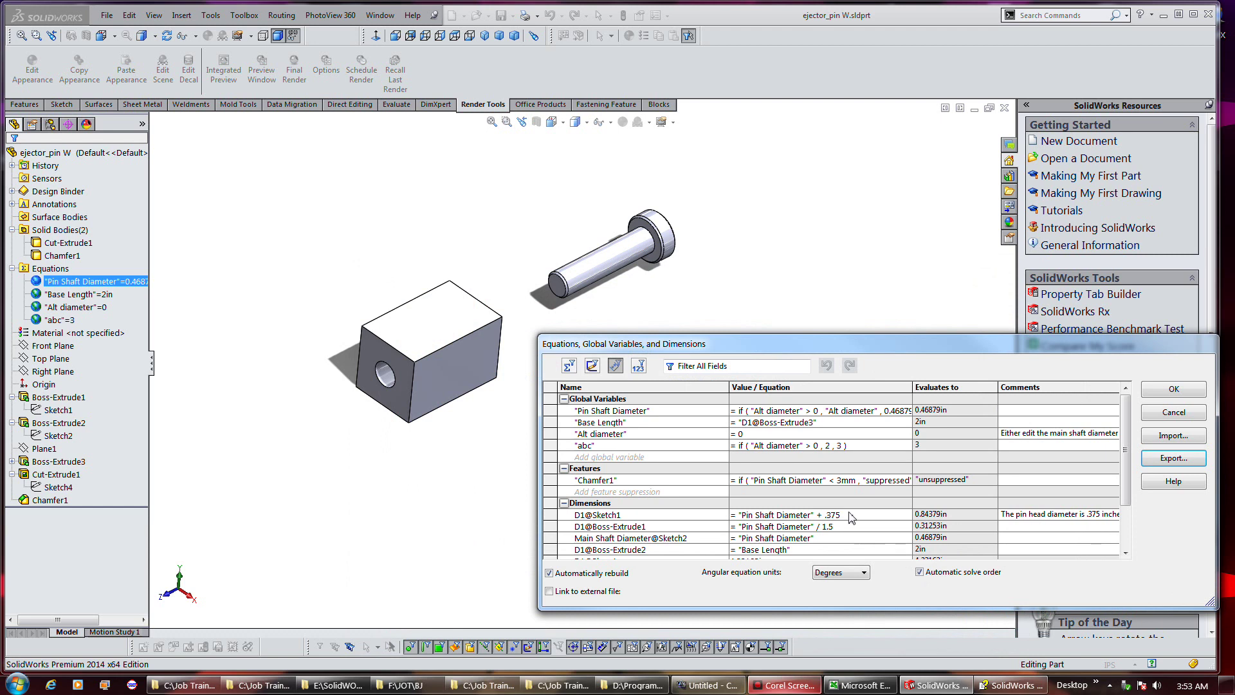